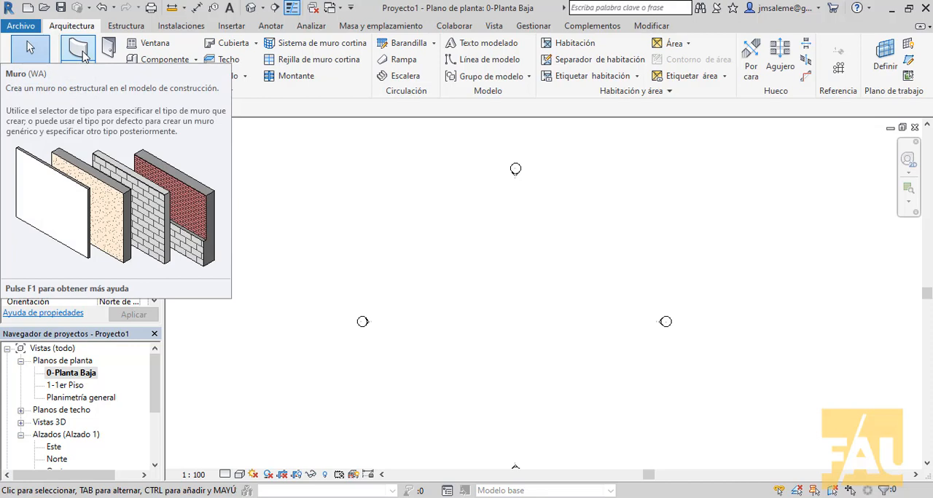
- Start an architectural wall and choose the curtain wall type Muro cortina - simple
{"action": "left_click", "coordinate": [86, 57]}
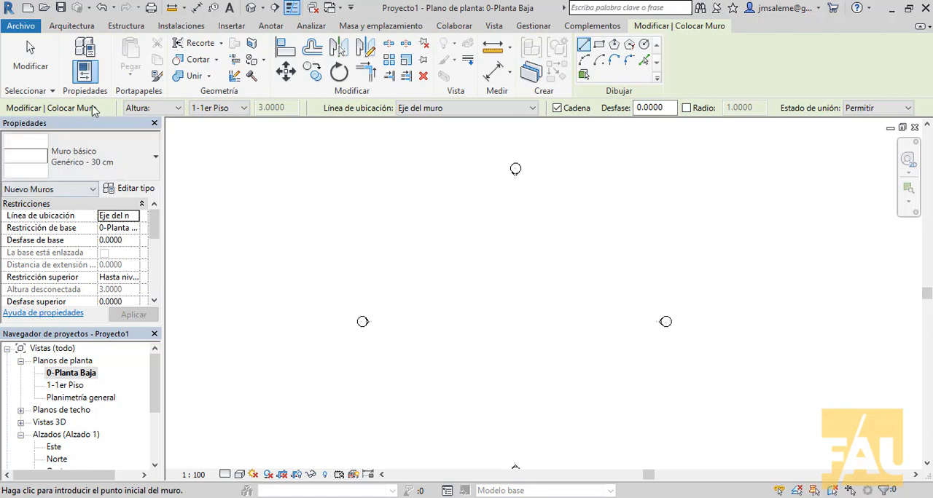
{"action": "left_click", "coordinate": [157, 162]}
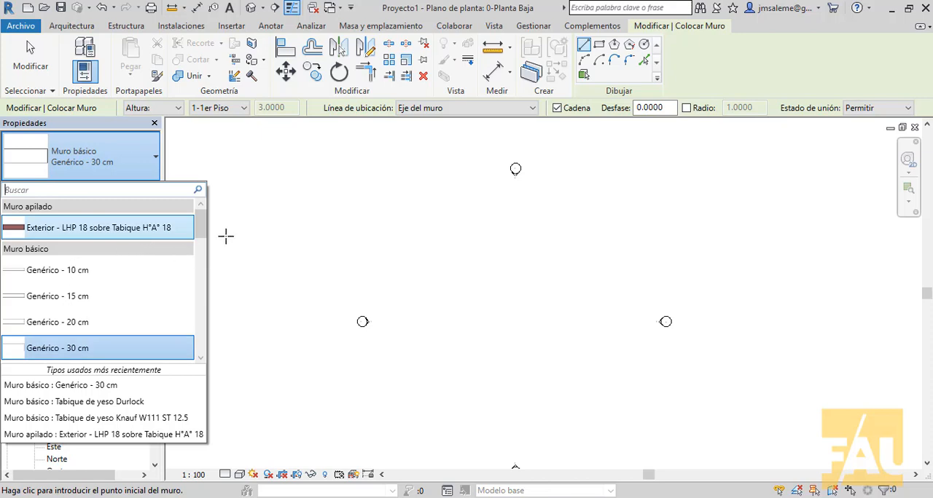
{"action": "left_click_drag", "start_coordinate": [196, 233], "coordinate": [203, 350]}
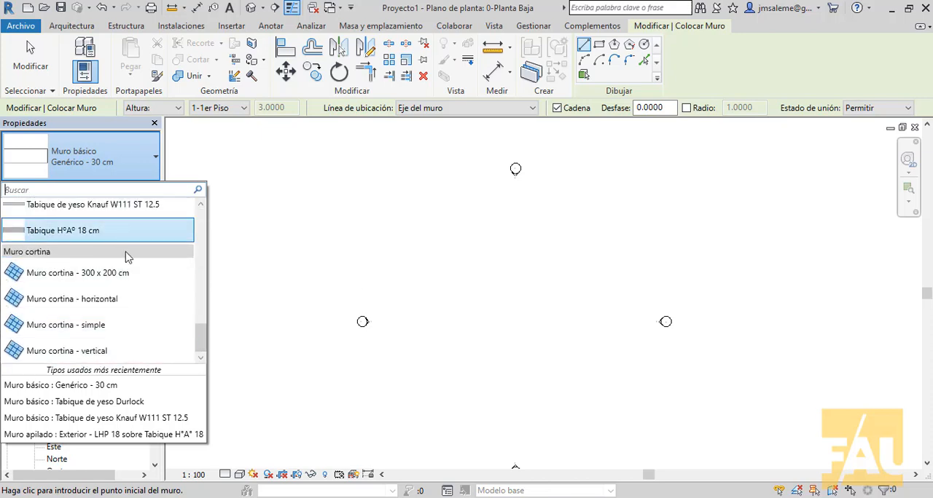
{"action": "mouse_move", "coordinate": [164, 236]}
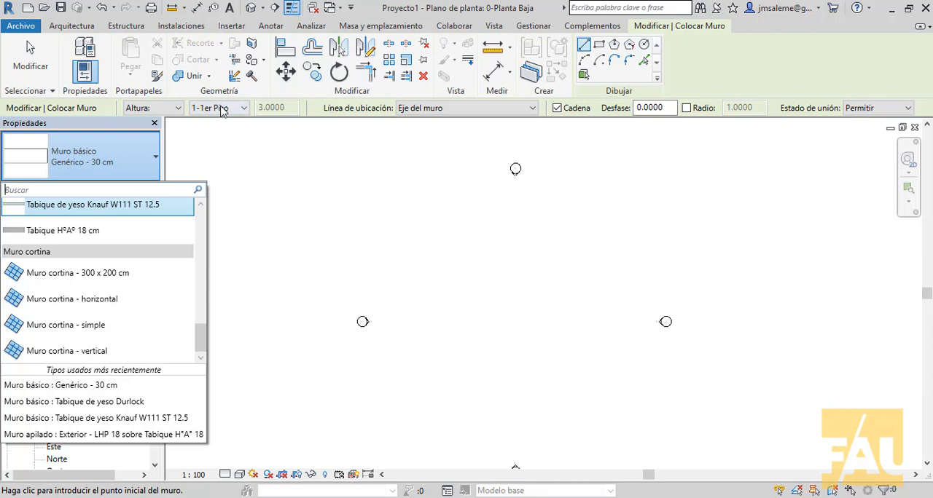
{"action": "left_click", "coordinate": [114, 332]}
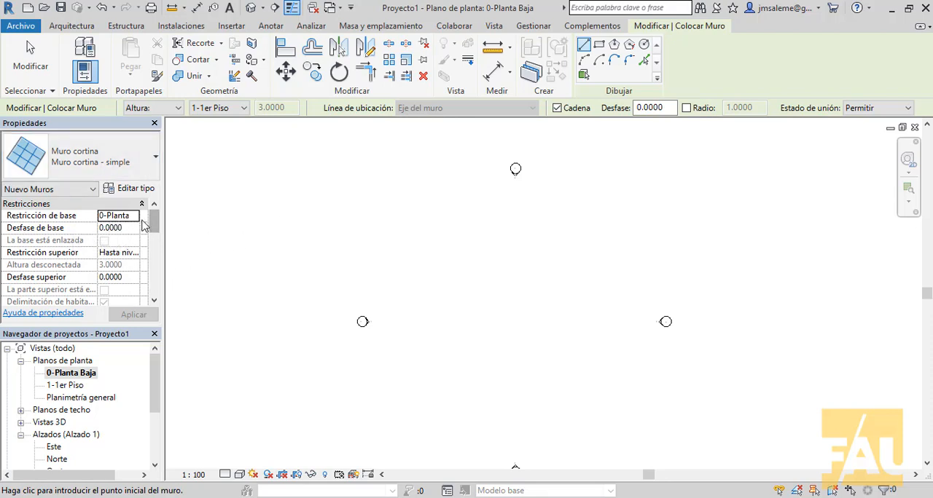
- Set the new wall's top constraint to No conectada and its unconnected height to 12 m
{"action": "left_click_drag", "start_coordinate": [98, 216], "coordinate": [76, 217]}
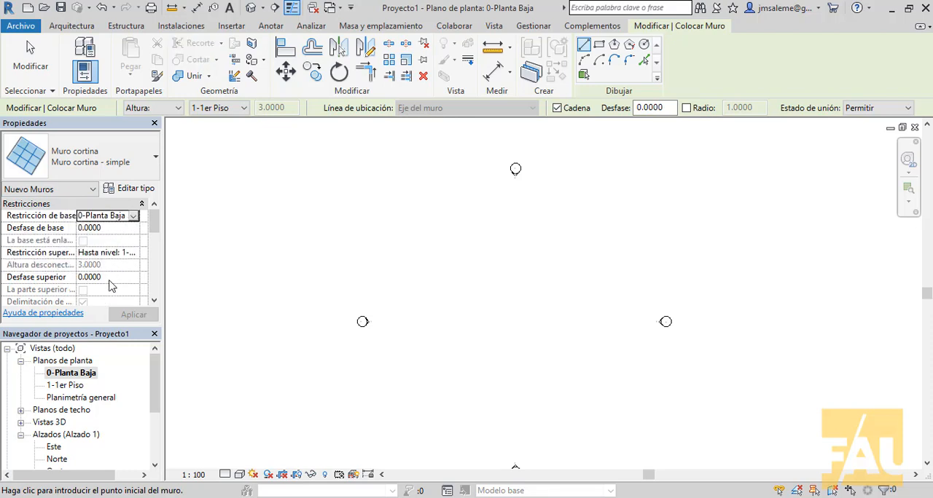
{"action": "left_click", "coordinate": [107, 254]}
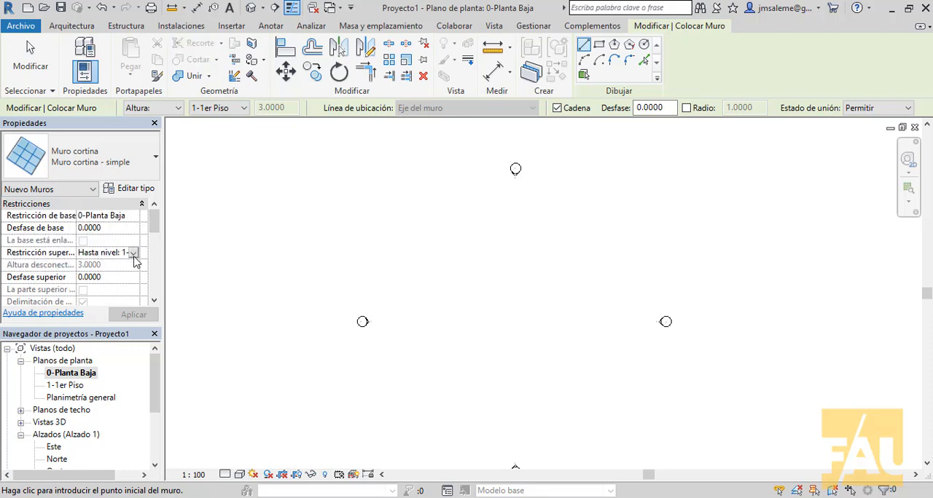
{"action": "left_click", "coordinate": [133, 253]}
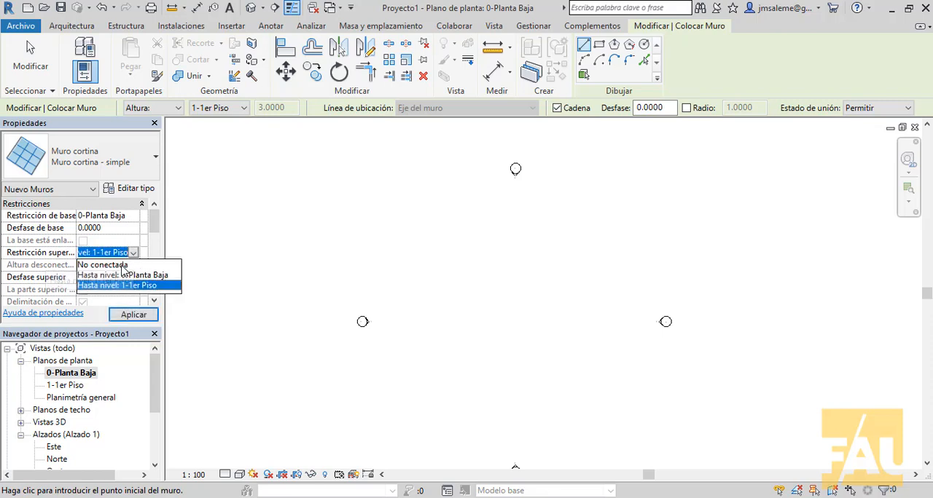
{"action": "left_click", "coordinate": [123, 265]}
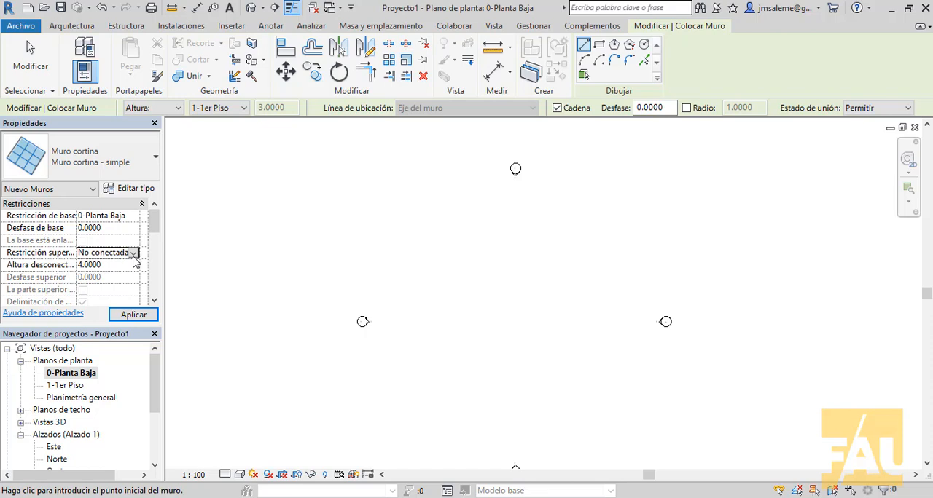
{"action": "left_click", "coordinate": [125, 268]}
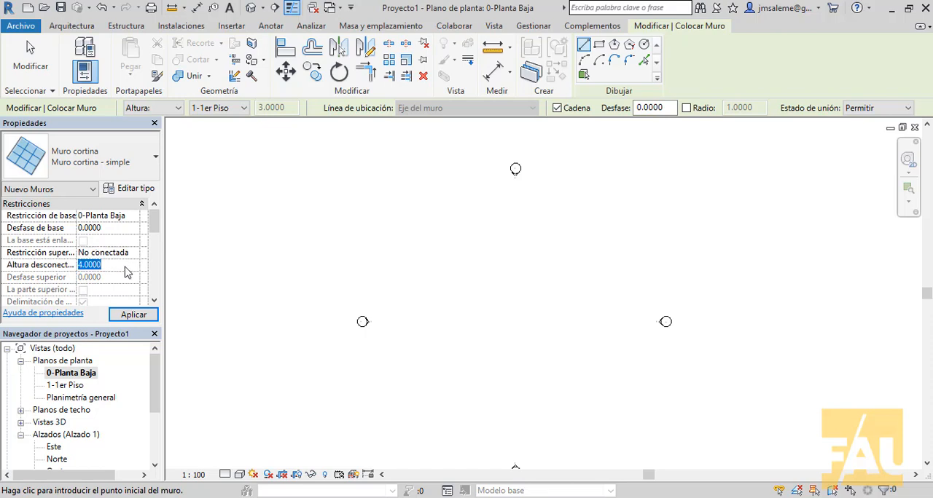
{"action": "type", "text": "12"}
{"action": "key", "text": "Return"}
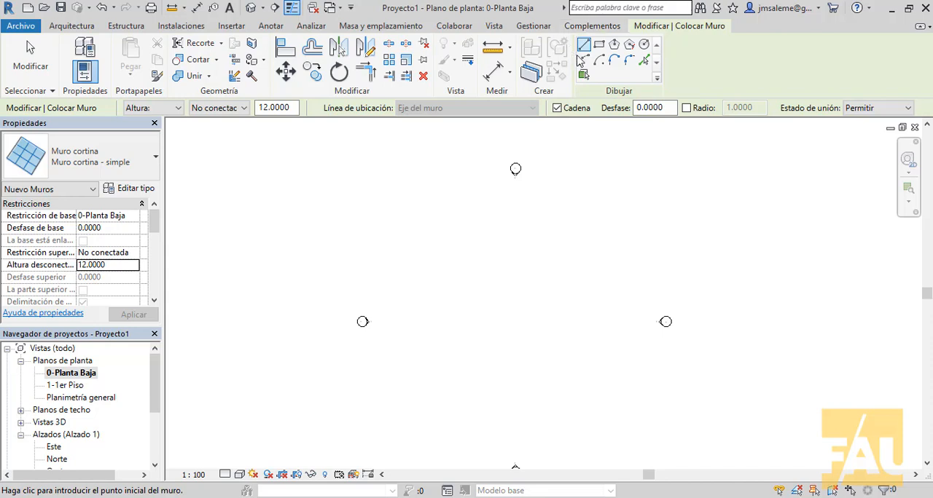
- Draw a horizontal curtain wall about 10.18 m long between the elevation markers on the ground floor plan
{"action": "left_click", "coordinate": [437, 295]}
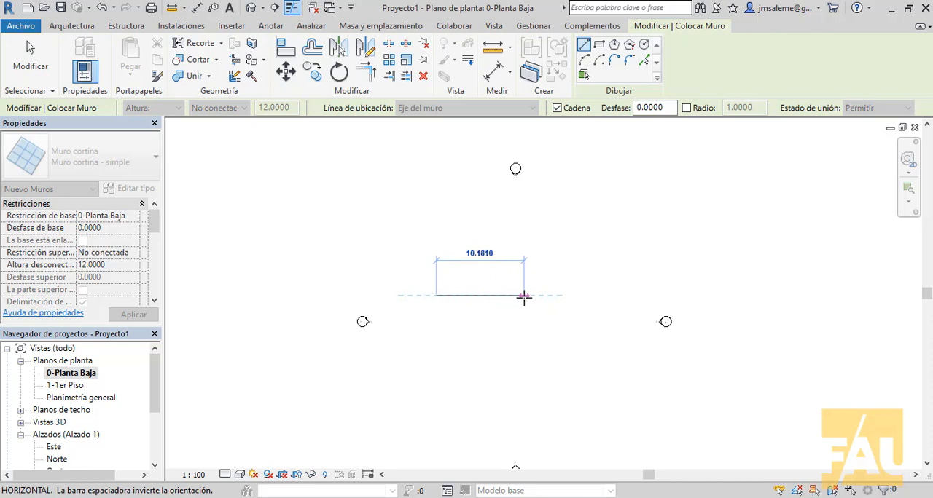
{"action": "left_click", "coordinate": [524, 295]}
{"action": "right_click", "coordinate": [538, 307]}
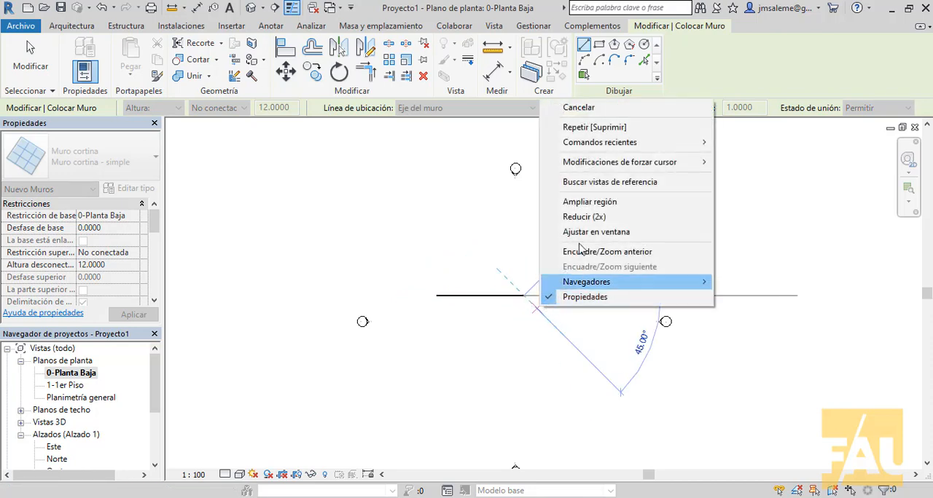
{"action": "left_click", "coordinate": [577, 115]}
{"action": "right_click", "coordinate": [563, 194]}
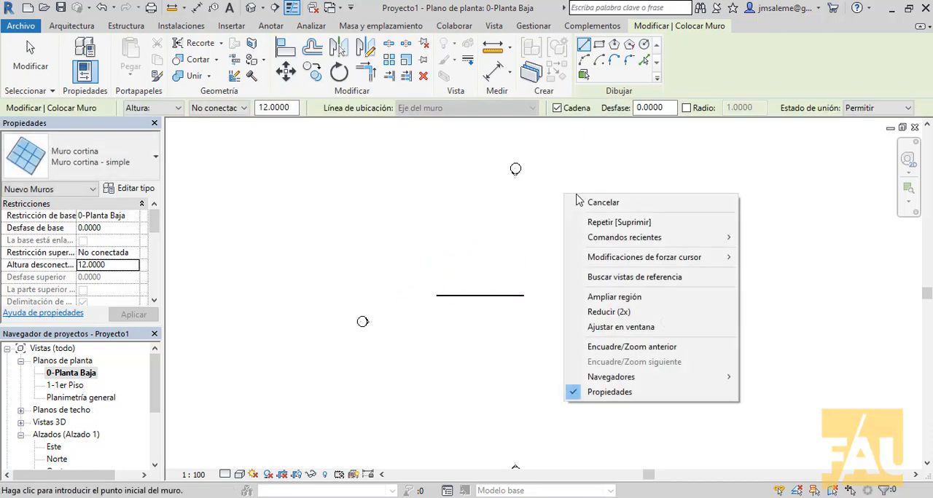
{"action": "left_click", "coordinate": [580, 201]}
- Set the curtain wall's length to 9.8 m
{"action": "left_click", "coordinate": [516, 298]}
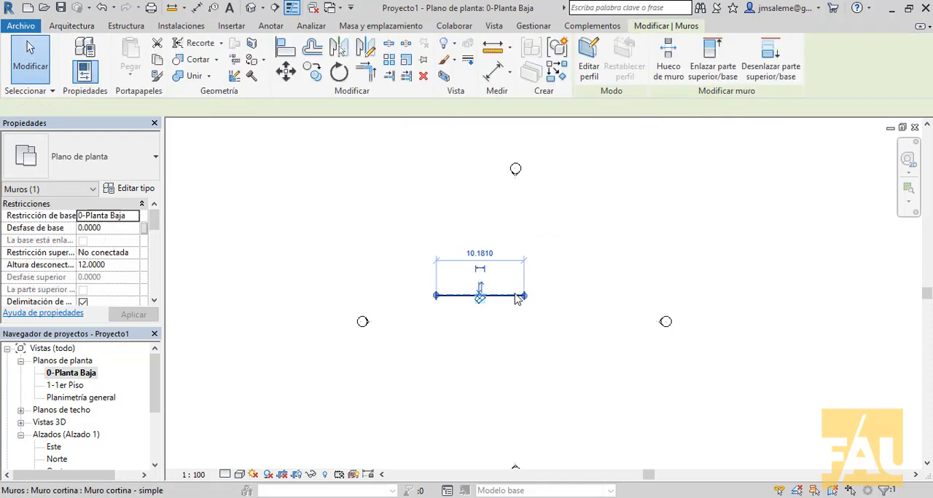
{"action": "scroll", "coordinate": [588, 249], "scroll_direction": "up", "scroll_amount": 4}
{"action": "middle_click_drag", "start_coordinate": [569, 281], "coordinate": [692, 255]}
{"action": "scroll", "coordinate": [678, 255], "scroll_direction": "up", "scroll_amount": 2}
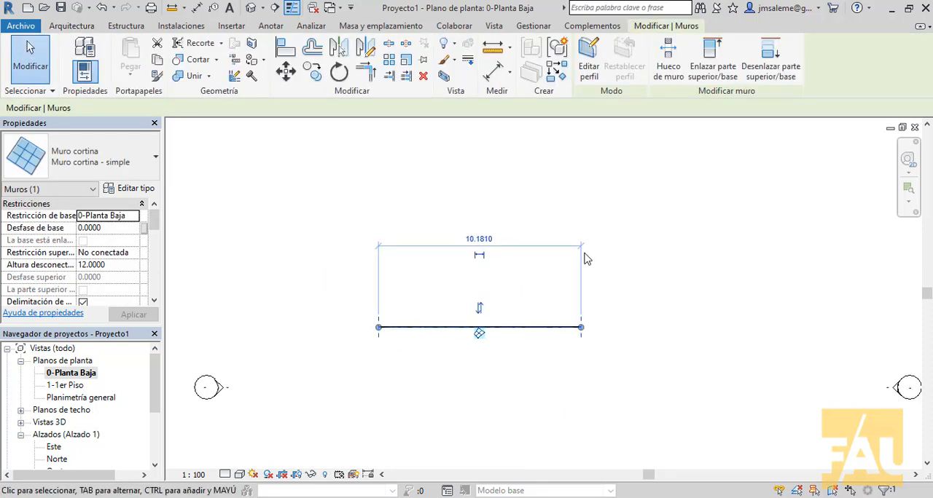
{"action": "left_click", "coordinate": [487, 235]}
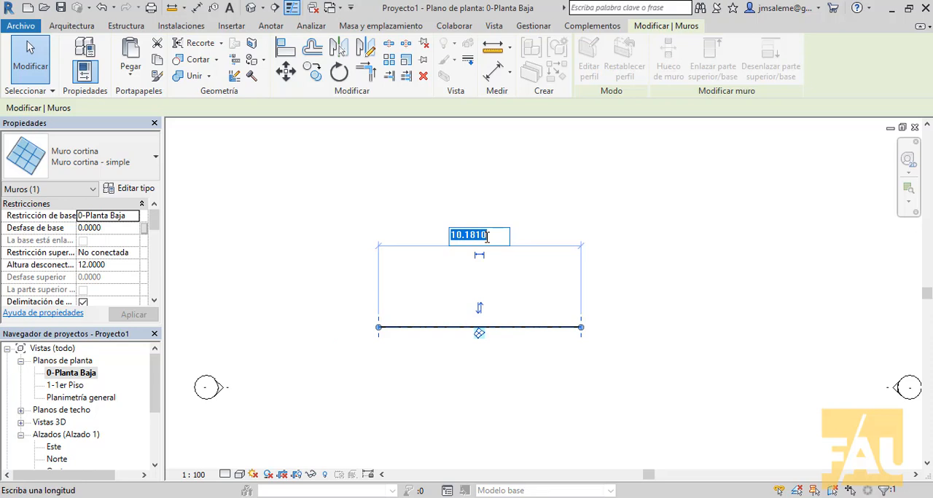
{"action": "type", "text": "9.8"}
{"action": "key", "text": "Return"}
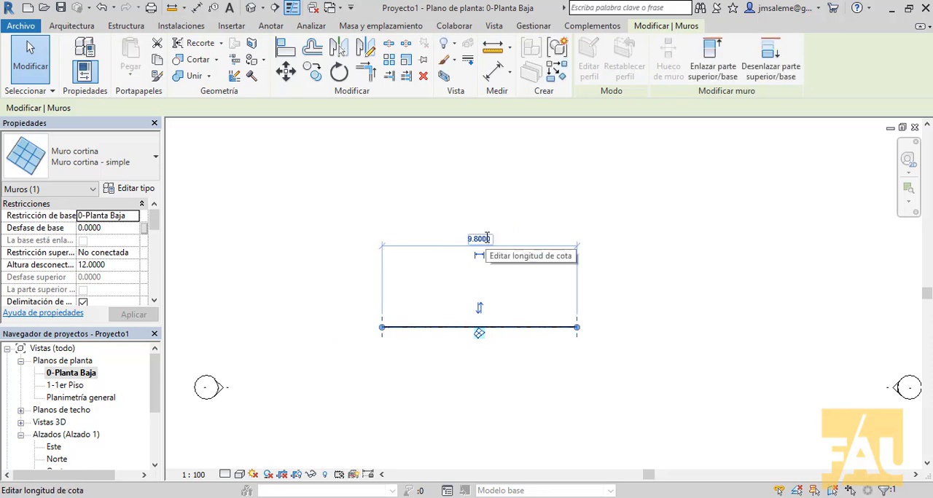
{"action": "left_click", "coordinate": [731, 233]}
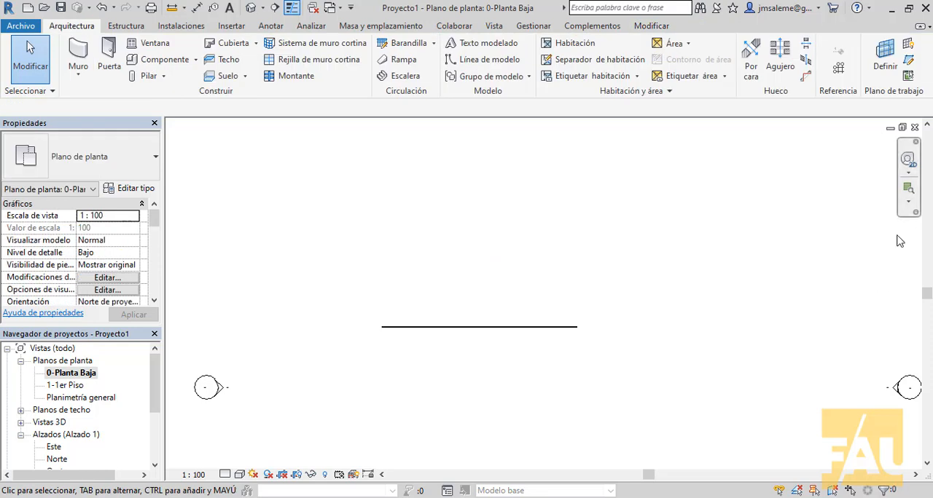
- Open the default 3D view and frame the curtain wall
{"action": "left_click", "coordinate": [250, 7]}
{"action": "scroll", "coordinate": [532, 383], "scroll_direction": "up", "scroll_amount": 3}
{"action": "middle_click_drag", "start_coordinate": [506, 369], "coordinate": [662, 386], "text": "shift"}
{"action": "scroll", "coordinate": [653, 377], "scroll_direction": "up", "scroll_amount": 2}
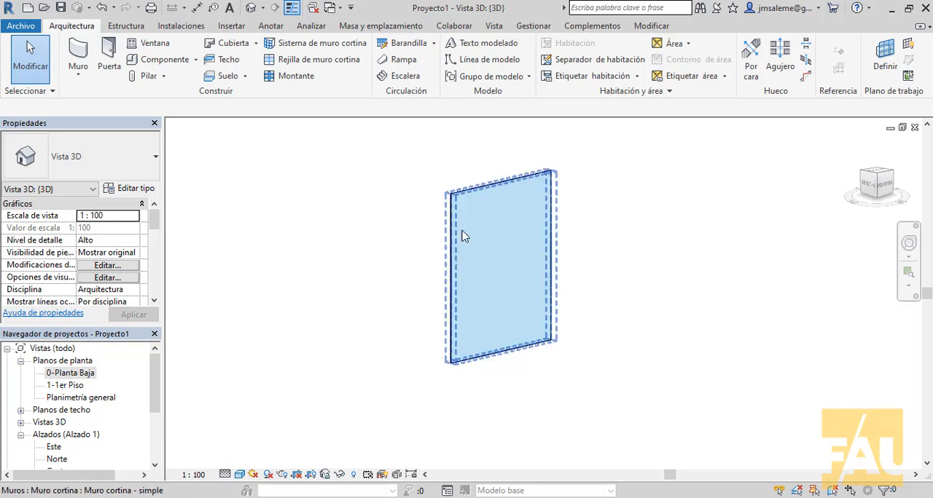
- Examine the curtain wall's instance properties, including its constraints and its vertical and horizontal grid settings
{"action": "left_click", "coordinate": [503, 187]}
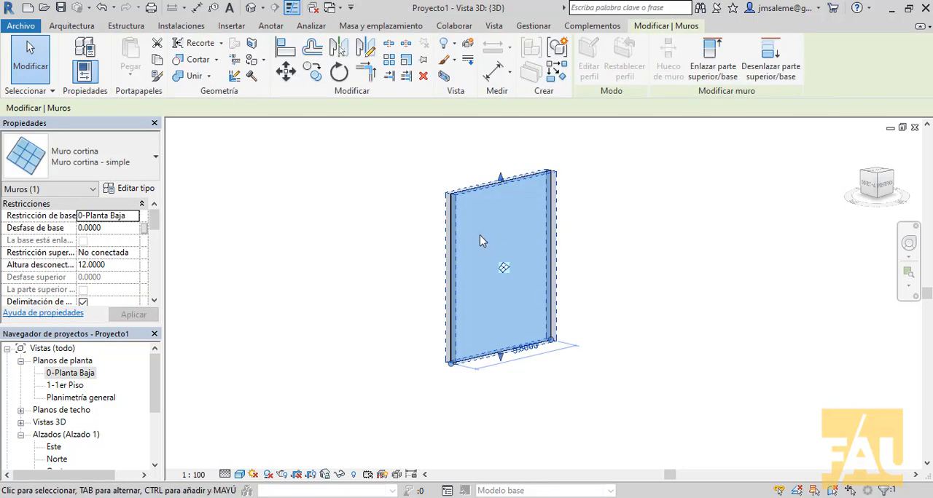
{"action": "left_click_drag", "start_coordinate": [161, 228], "coordinate": [161, 246]}
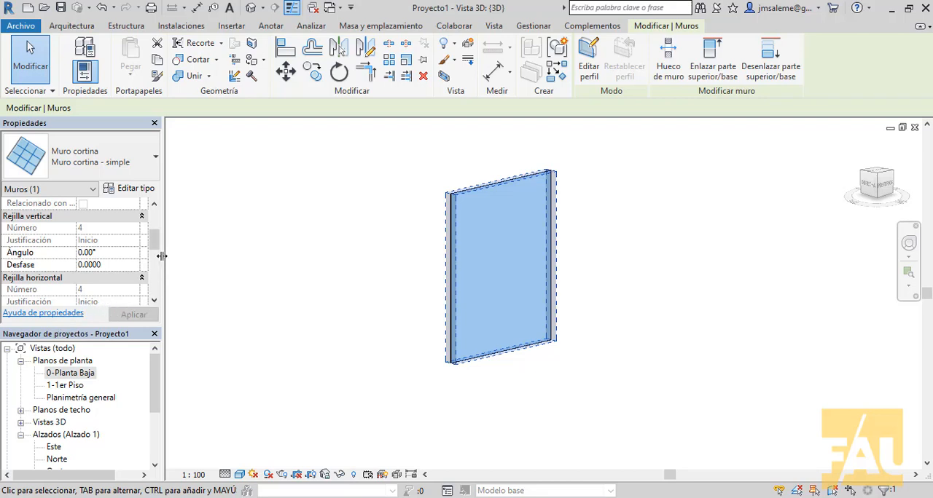
{"action": "scroll", "coordinate": [154, 249], "scroll_direction": "up", "scroll_amount": 1}
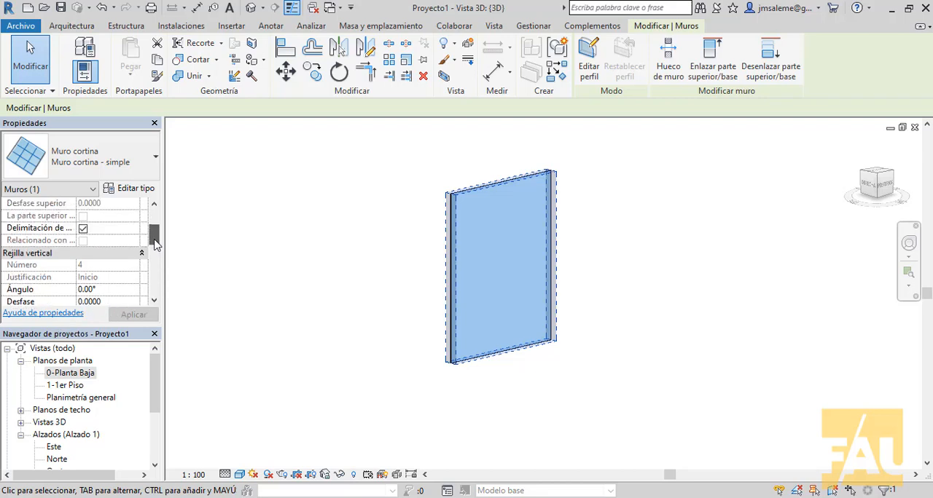
{"action": "scroll", "coordinate": [153, 253], "scroll_direction": "up", "scroll_amount": 1}
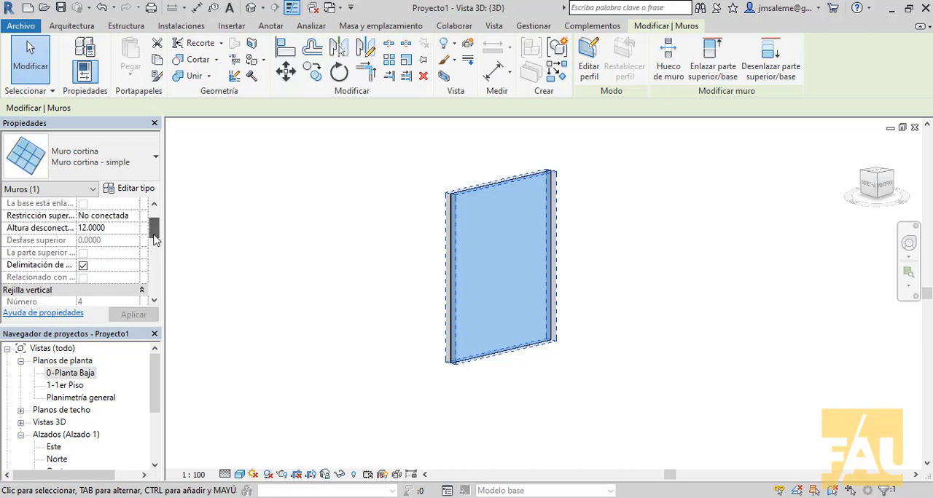
{"action": "scroll", "coordinate": [153, 259], "scroll_direction": "down", "scroll_amount": 3}
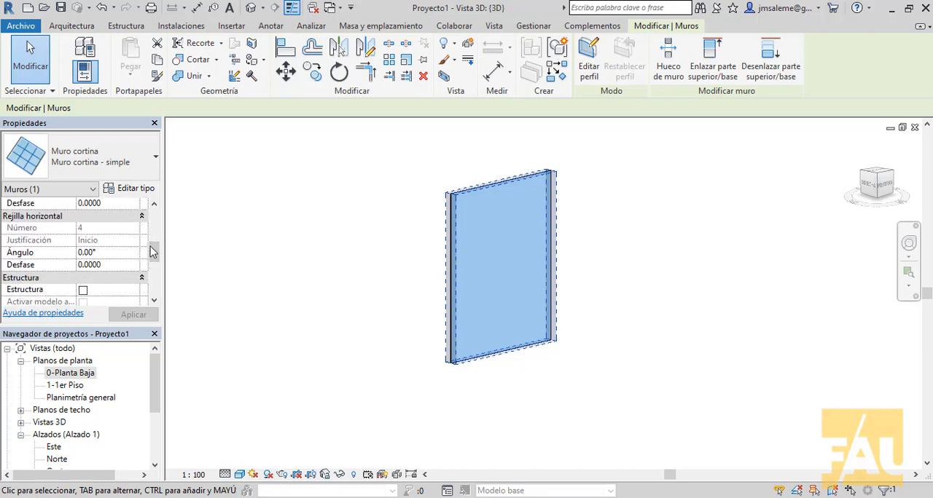
{"action": "scroll", "coordinate": [154, 251], "scroll_direction": "down", "scroll_amount": 1}
{"action": "scroll", "coordinate": [153, 237], "scroll_direction": "up", "scroll_amount": 2}
{"action": "mouse_move", "coordinate": [154, 234]}
{"action": "left_mouse_down"}
{"action": "mouse_move", "coordinate": [151, 271]}
{"action": "mouse_move", "coordinate": [152, 217]}
{"action": "left_mouse_up"}
{"action": "left_click", "coordinate": [232, 208]}
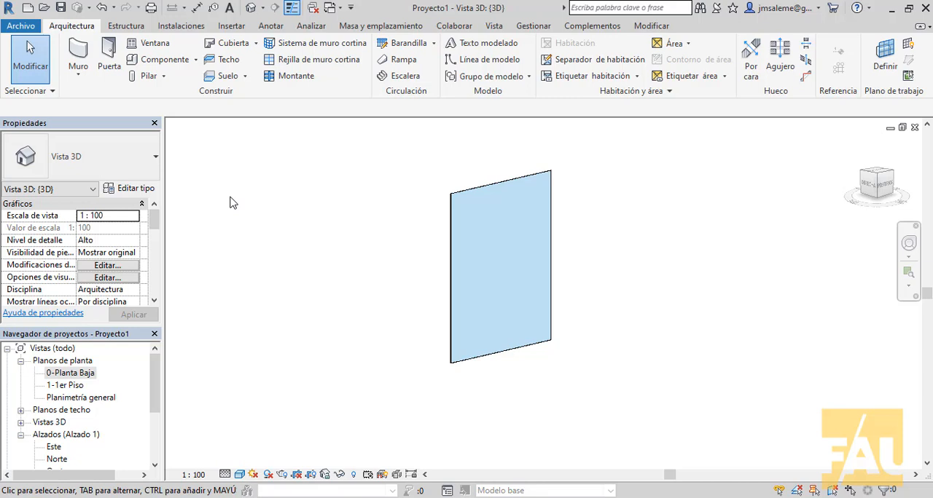
- Duplicate the selected curtain wall's type under the name Muro cortina - Clase
{"action": "left_click", "coordinate": [506, 185]}
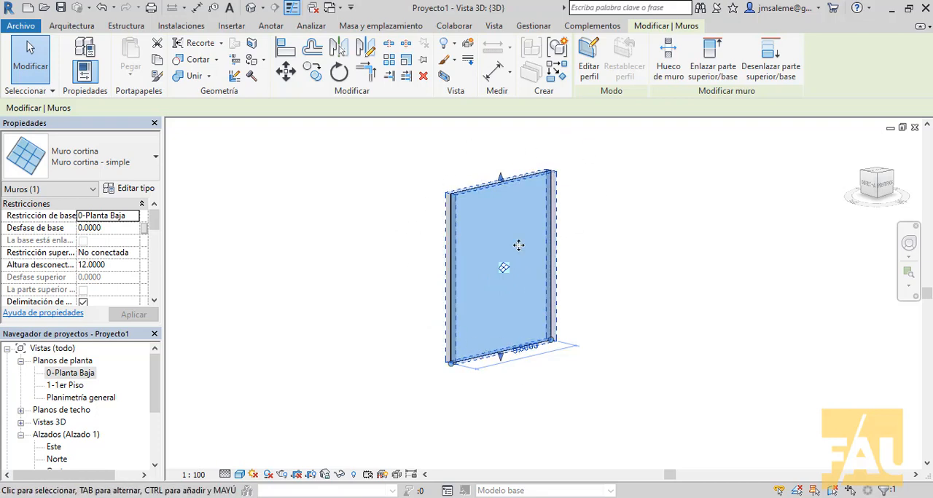
{"action": "left_click", "coordinate": [143, 192]}
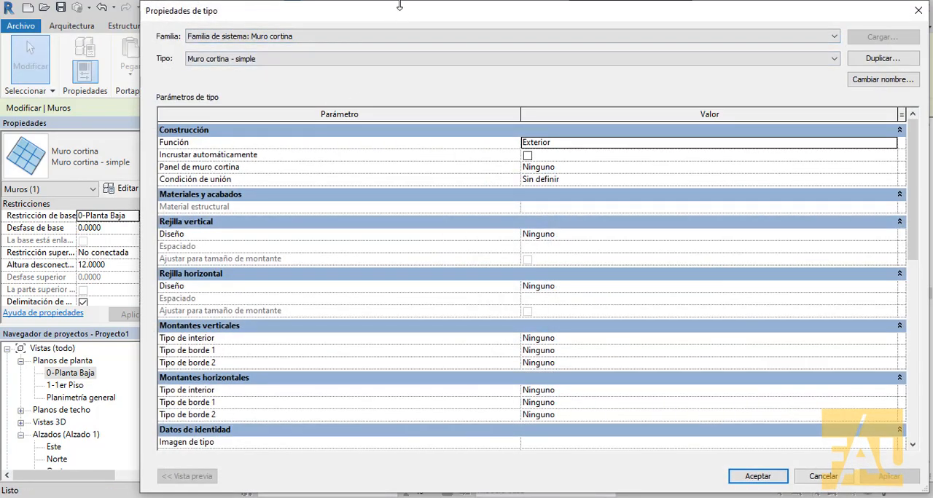
{"action": "left_click_drag", "start_coordinate": [399, 5], "coordinate": [370, 25]}
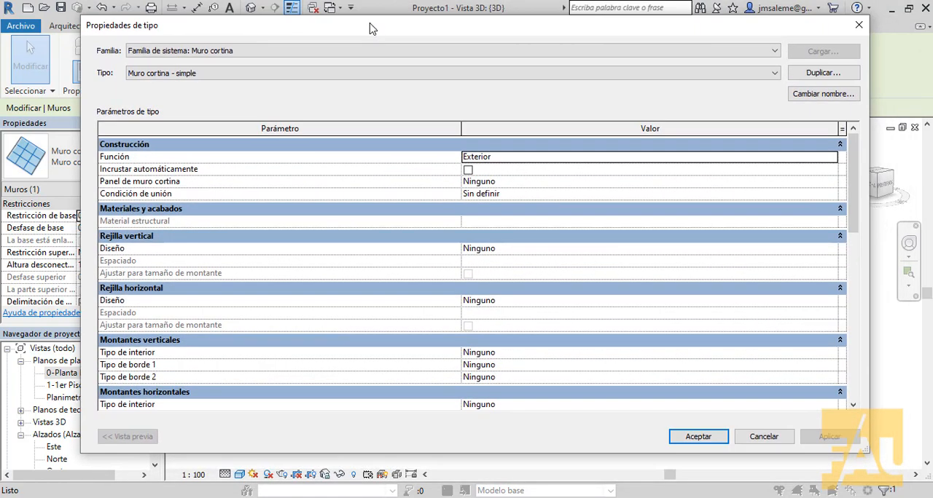
{"action": "left_click", "coordinate": [824, 73]}
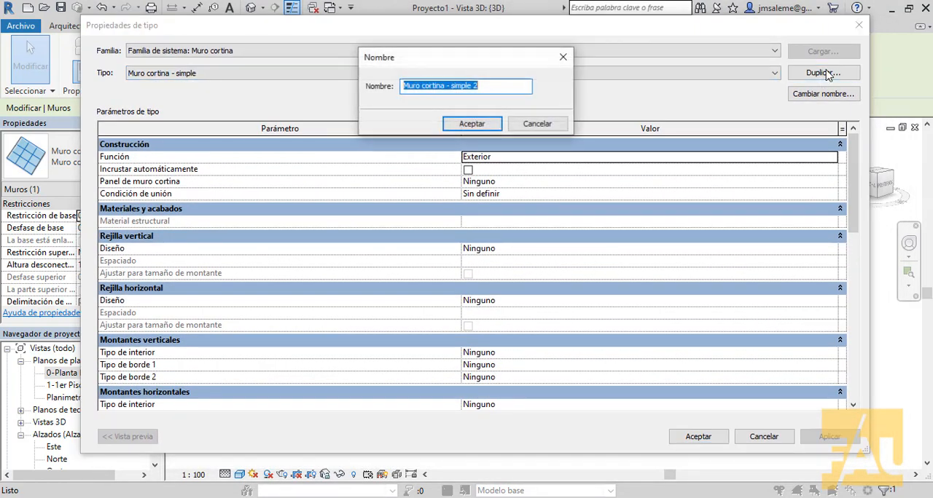
{"action": "left_click_drag", "start_coordinate": [450, 87], "coordinate": [564, 92]}
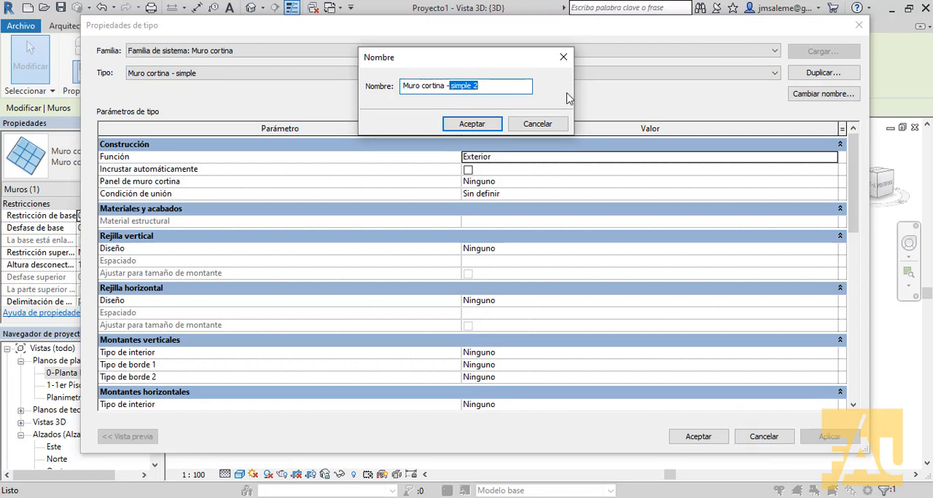
{"action": "key", "text": "BackSpace"}
{"action": "type", "text": "Clase"}
{"action": "left_click", "coordinate": [487, 127]}
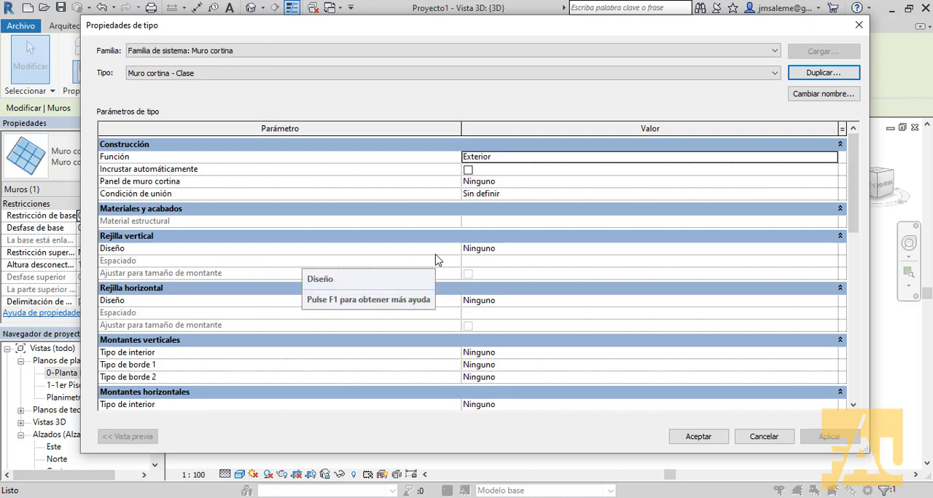
- Set the vertical grid layout of the Muro cortina - Clase type to Distancia fija
{"action": "left_click", "coordinate": [558, 252]}
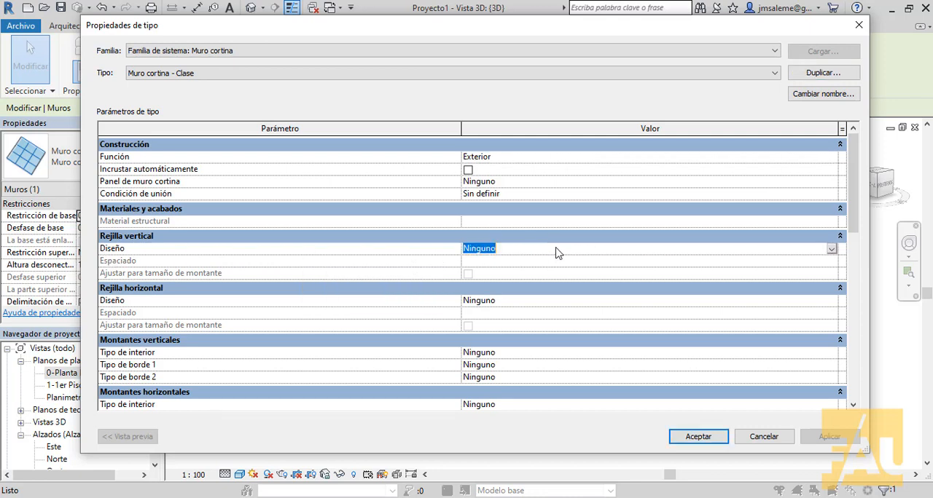
{"action": "left_click", "coordinate": [831, 250]}
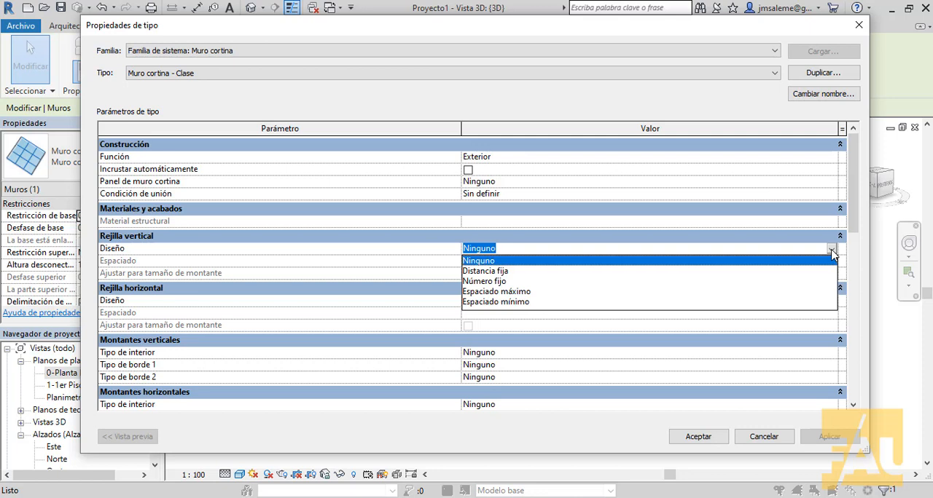
{"action": "left_click", "coordinate": [486, 271]}
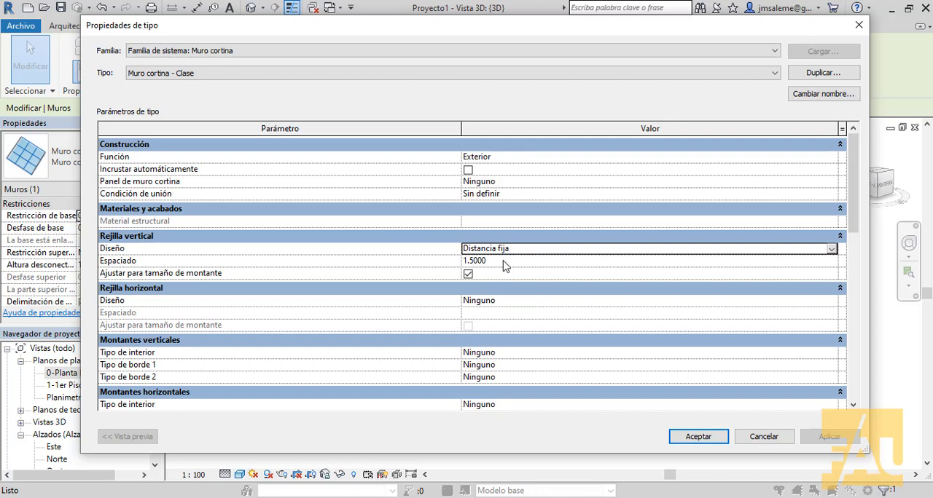
- Set the vertical grid spacing of the Muro cortina - Clase type to 1 m and apply it to the wall
{"action": "left_click", "coordinate": [503, 261]}
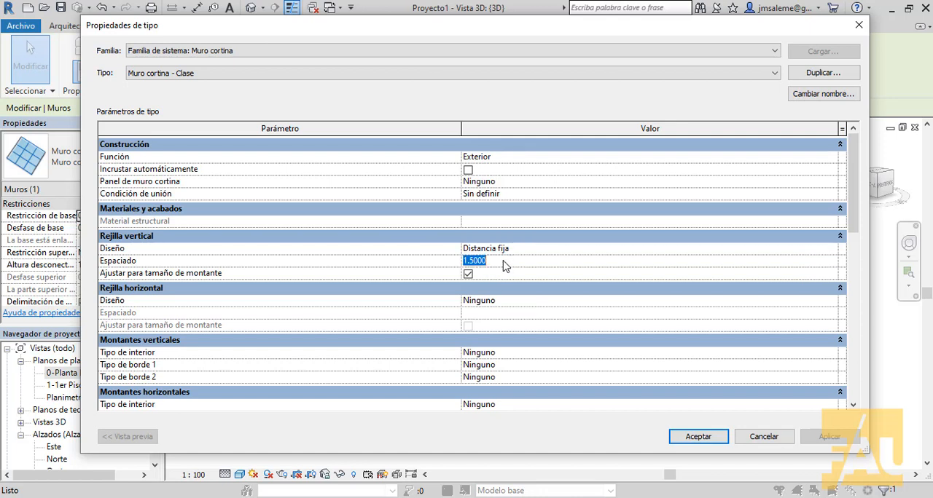
{"action": "type", "text": "1"}
{"action": "left_click", "coordinate": [698, 437]}
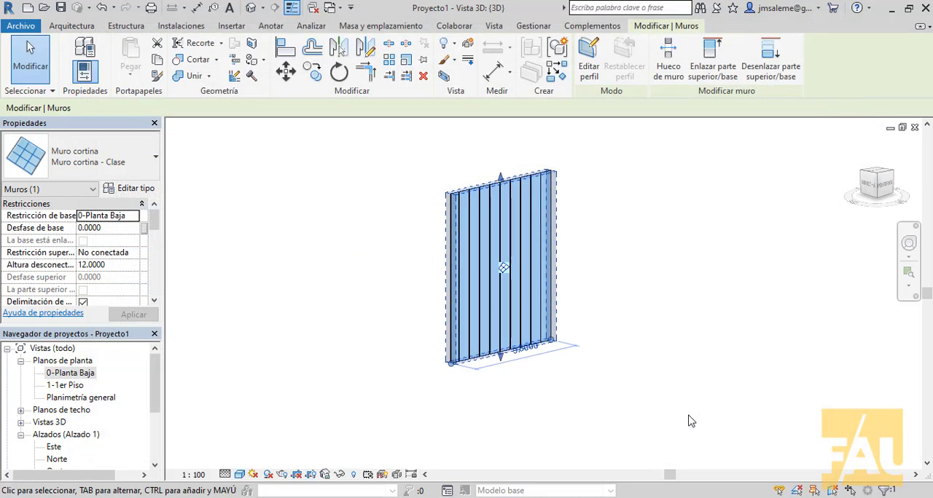
{"action": "left_click", "coordinate": [645, 335]}
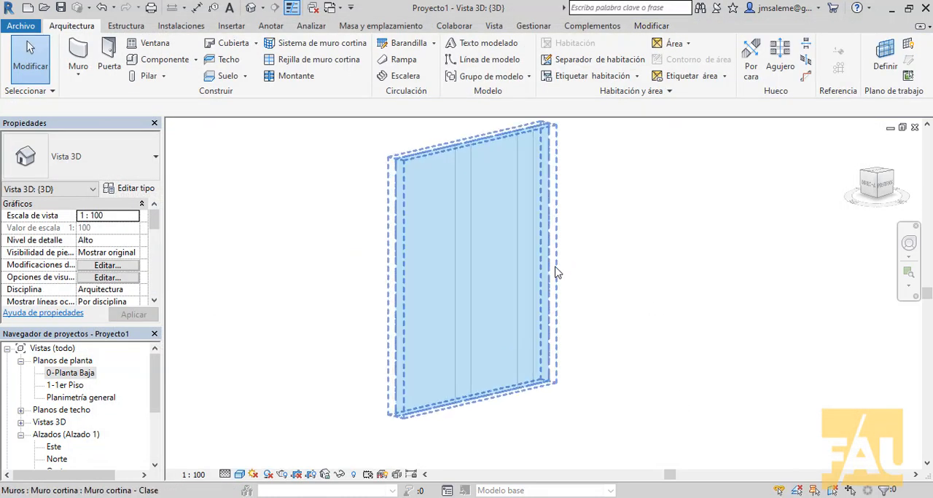
- Set the curtain wall's length to 9.3 m through its dimension along the base
{"action": "middle_click_drag", "start_coordinate": [558, 269], "coordinate": [667, 320], "text": "shift"}
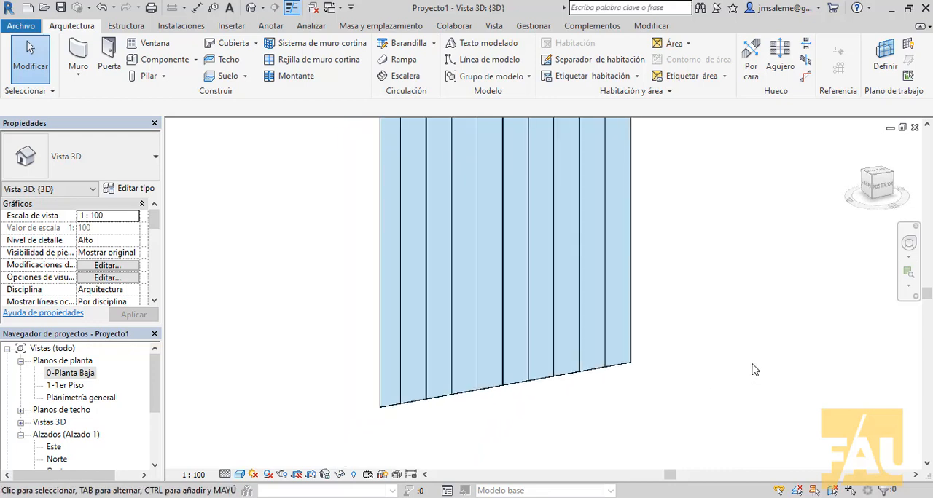
{"action": "middle_click_drag", "start_coordinate": [675, 404], "coordinate": [636, 415], "text": "shift"}
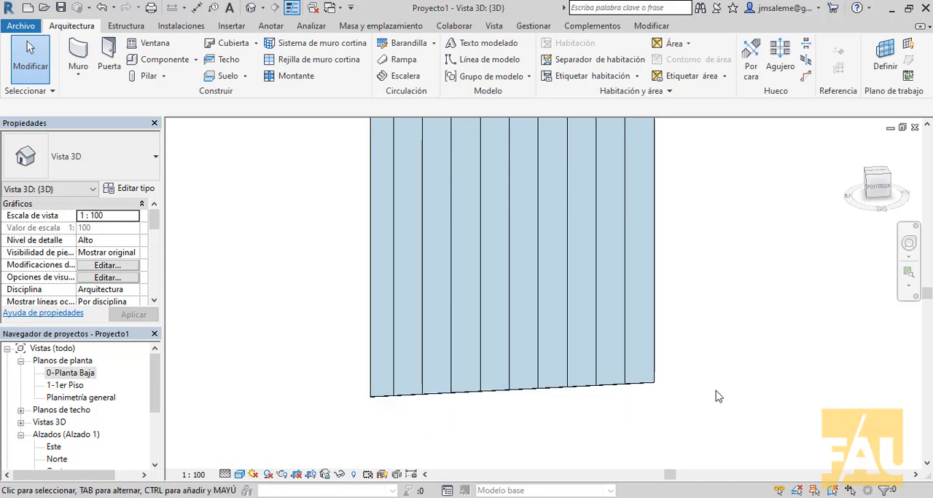
{"action": "scroll", "coordinate": [739, 371], "scroll_direction": "down", "scroll_amount": 3}
{"action": "left_click", "coordinate": [561, 224]}
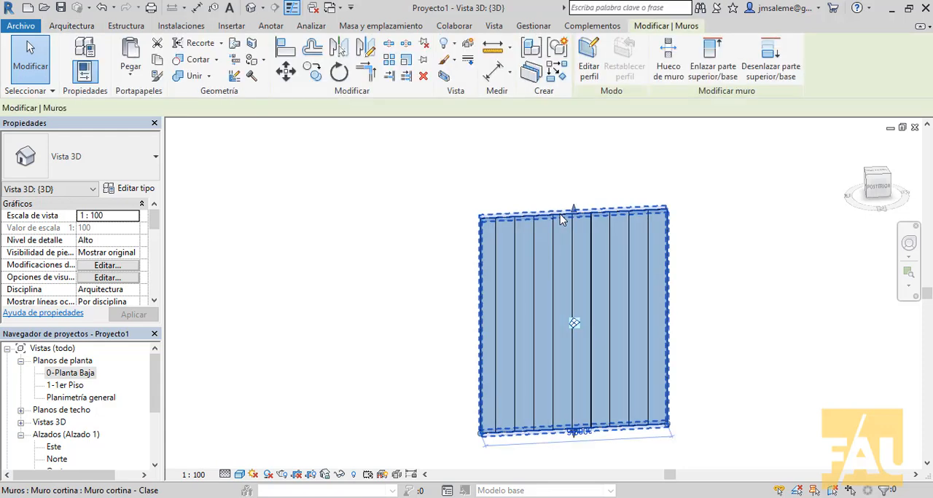
{"action": "scroll", "coordinate": [649, 444], "scroll_direction": "up", "scroll_amount": 3}
{"action": "middle_click_drag", "start_coordinate": [582, 437], "coordinate": [630, 333]}
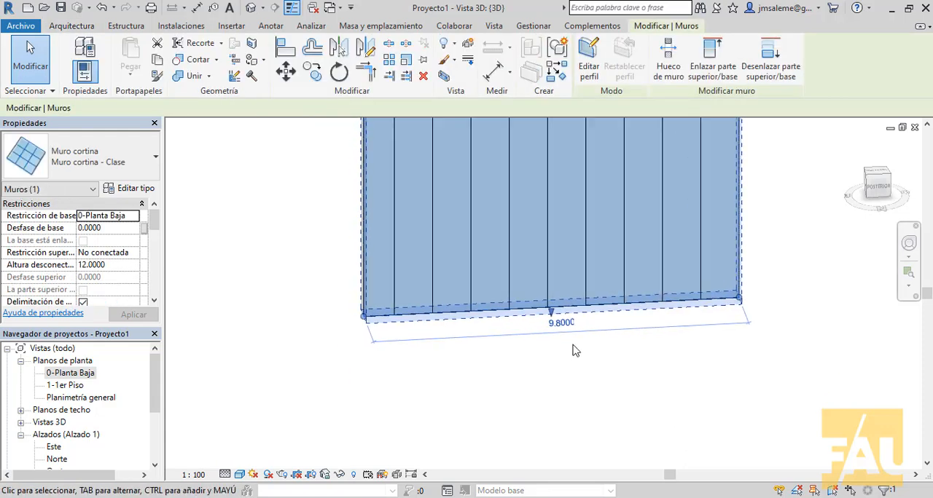
{"action": "left_click", "coordinate": [573, 330]}
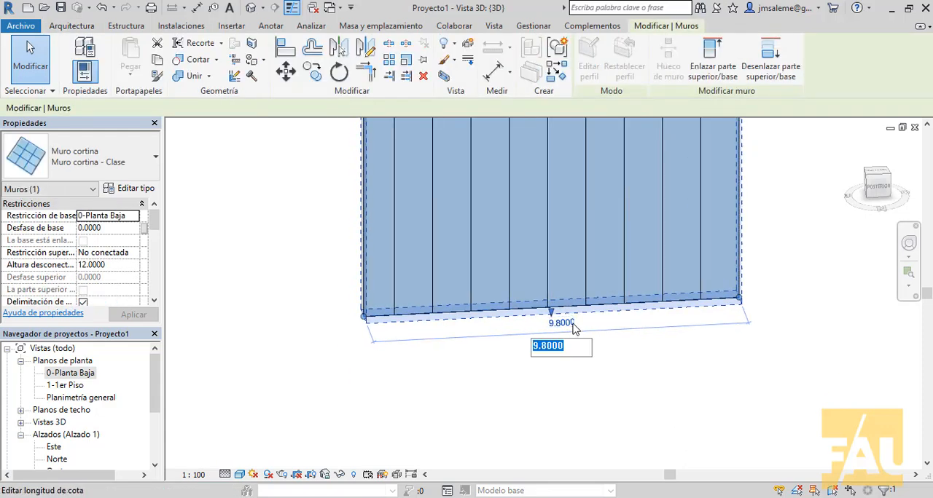
{"action": "type", "text": "9.3"}
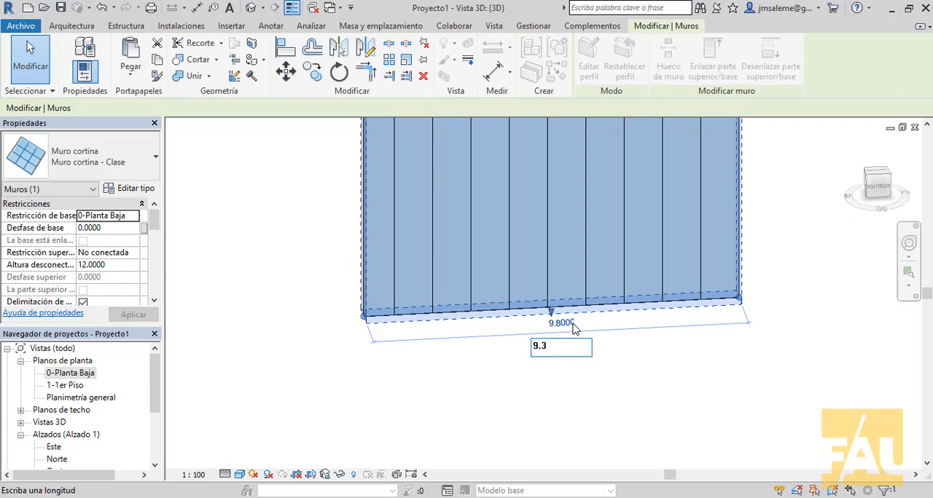
{"action": "key", "text": "Return"}
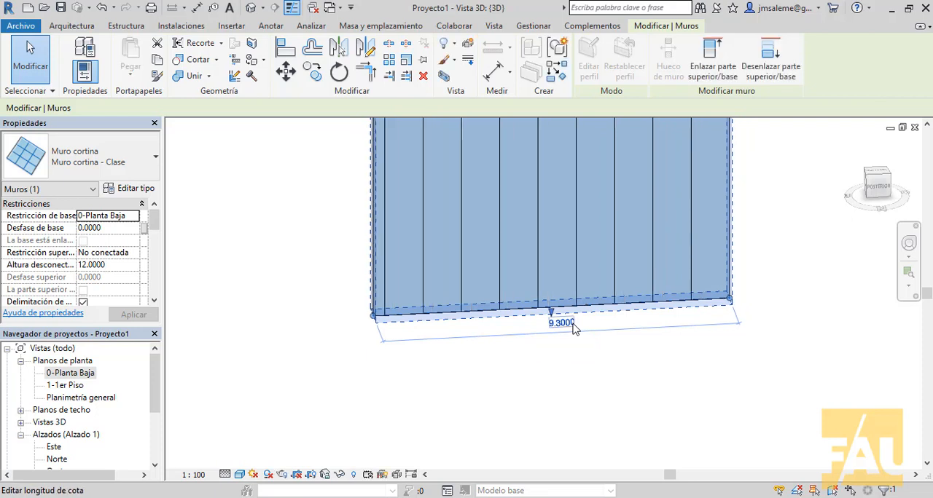
{"action": "left_click", "coordinate": [616, 428]}
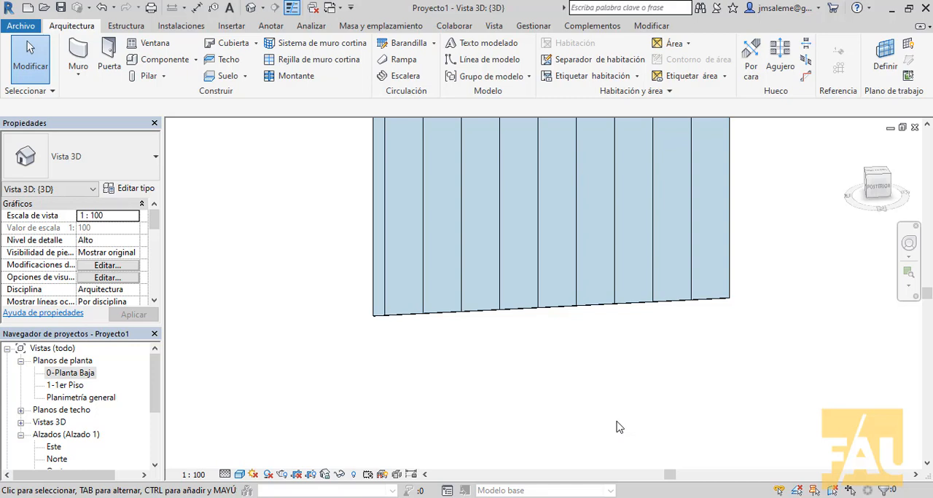
- Set the justification of the curtain wall's vertical grid to Final
{"action": "left_click", "coordinate": [611, 301]}
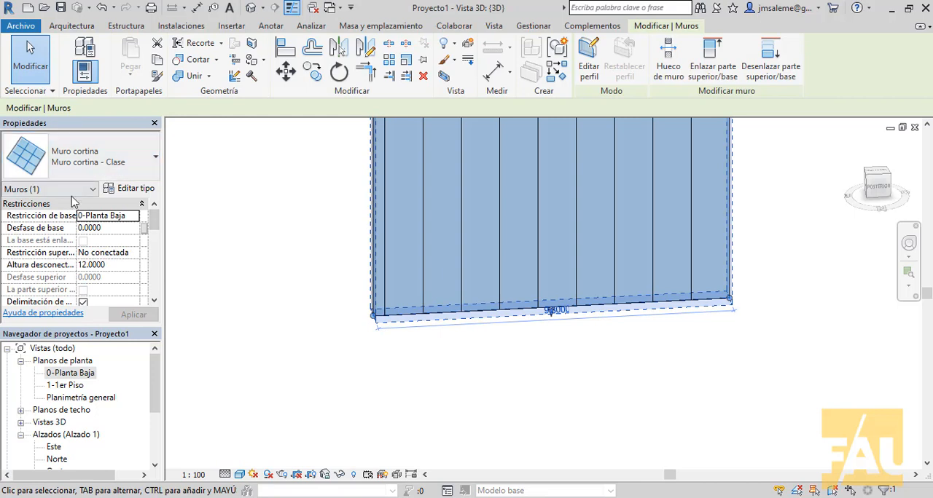
{"action": "left_click_drag", "start_coordinate": [156, 233], "coordinate": [155, 249]}
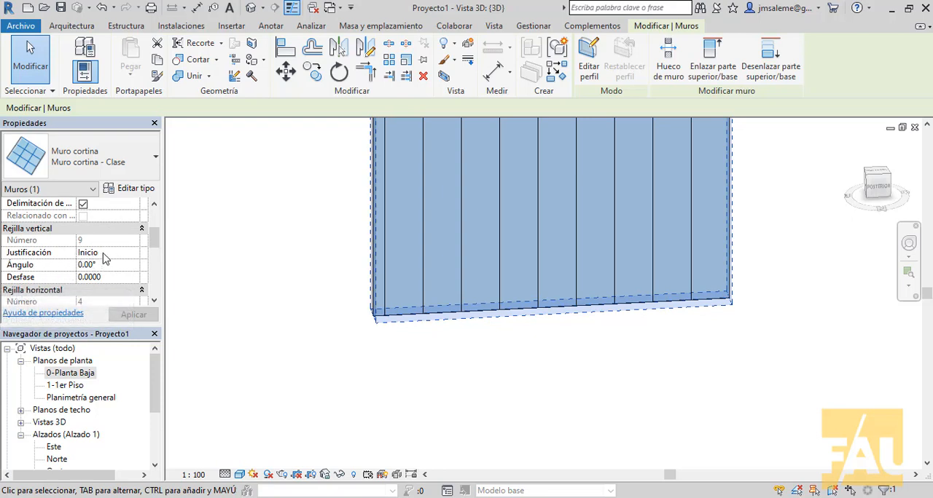
{"action": "left_click", "coordinate": [121, 254]}
{"action": "left_click", "coordinate": [134, 255]}
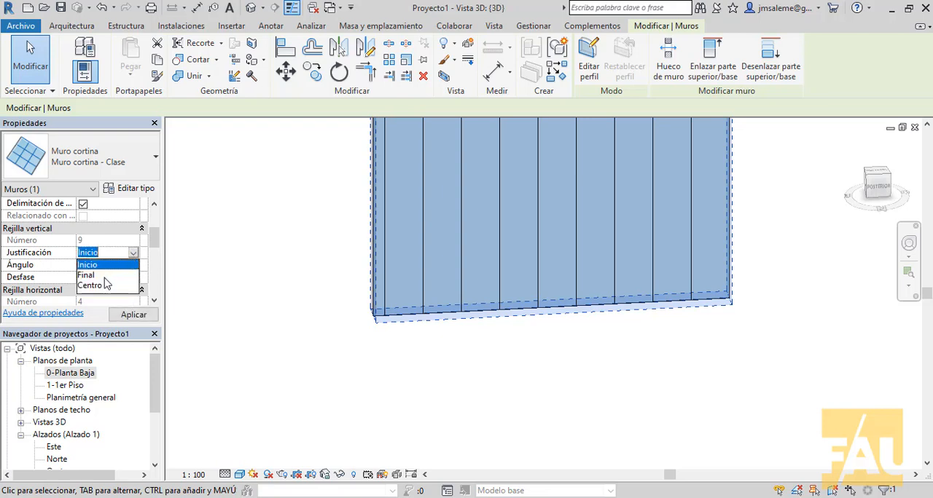
{"action": "left_click", "coordinate": [104, 276]}
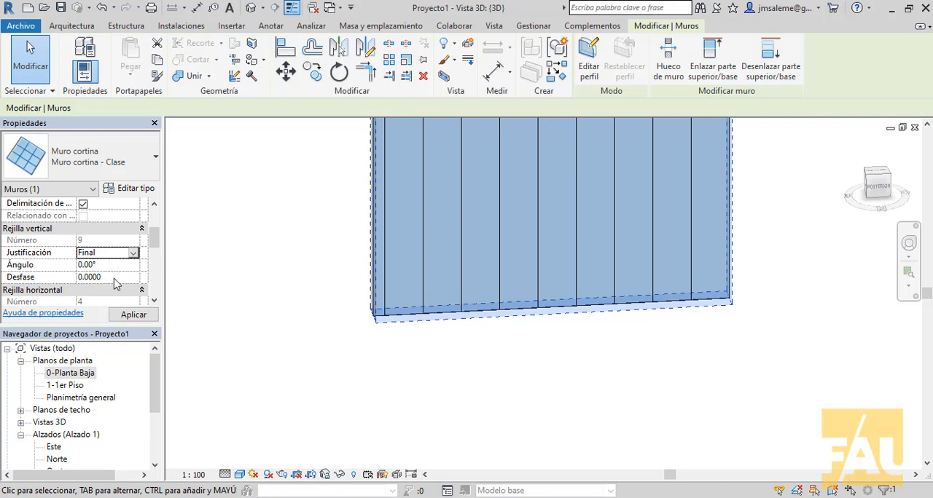
{"action": "left_click", "coordinate": [131, 314]}
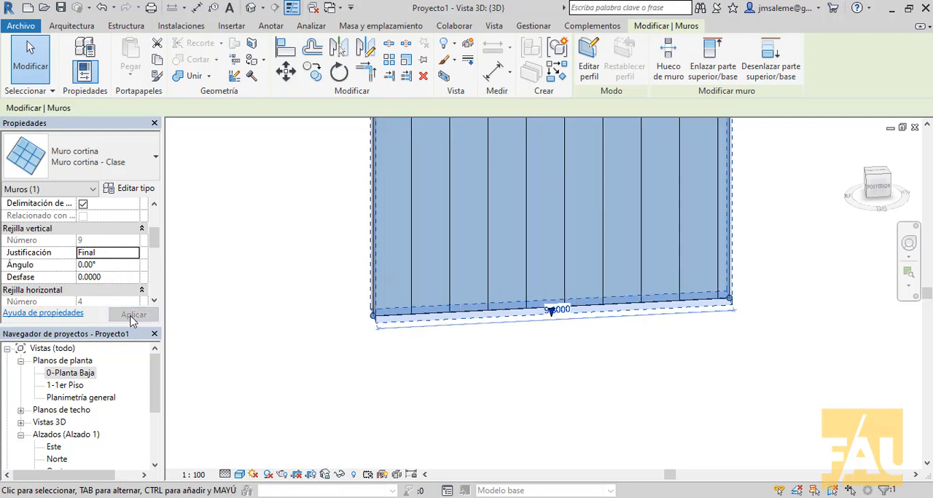
{"action": "left_click", "coordinate": [525, 433]}
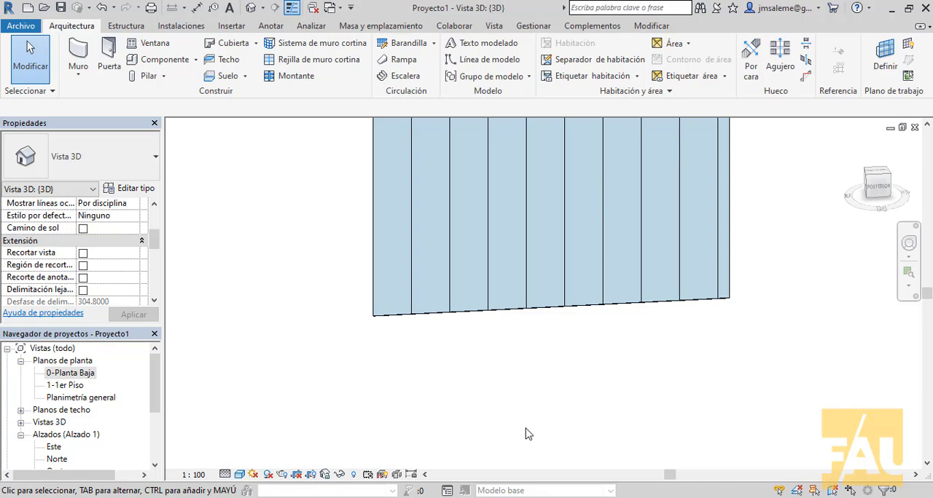
- Set the justification of the curtain wall's vertical grid to Centro
{"action": "left_click", "coordinate": [504, 312]}
{"action": "left_click", "coordinate": [109, 253]}
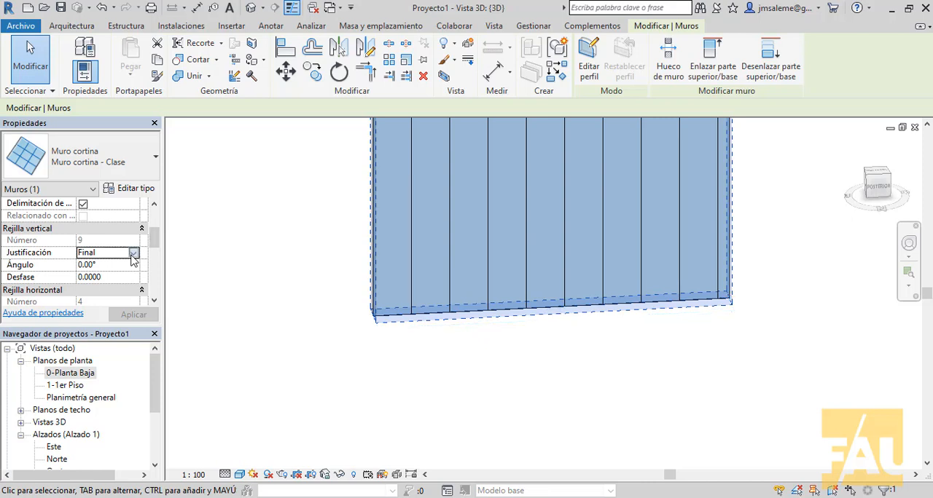
{"action": "left_click", "coordinate": [134, 253]}
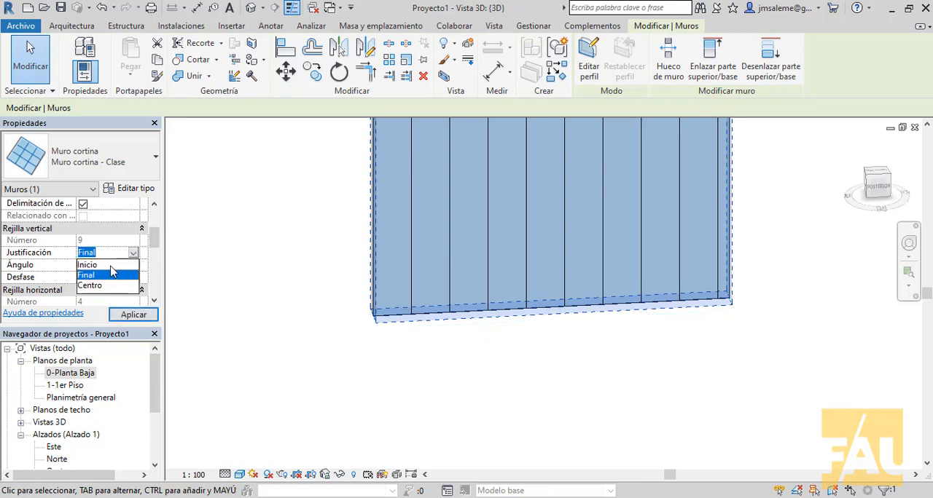
{"action": "left_click", "coordinate": [98, 286]}
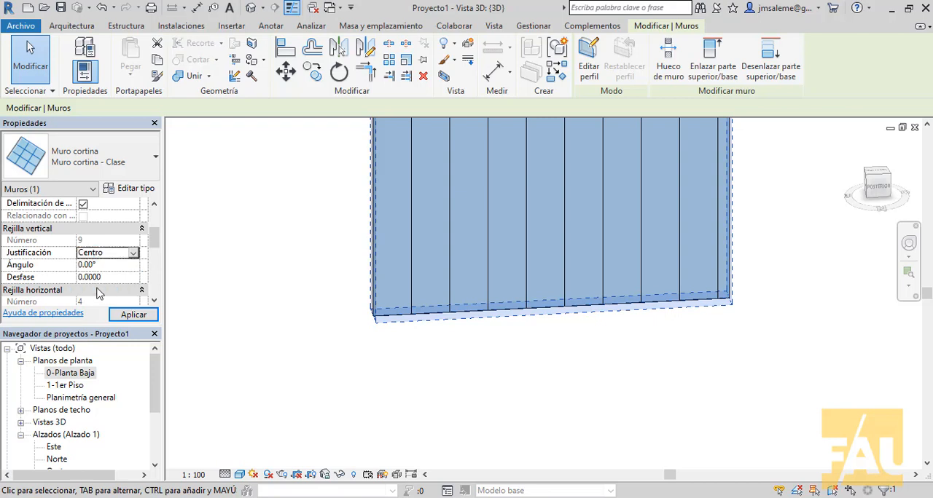
{"action": "left_click", "coordinate": [126, 314]}
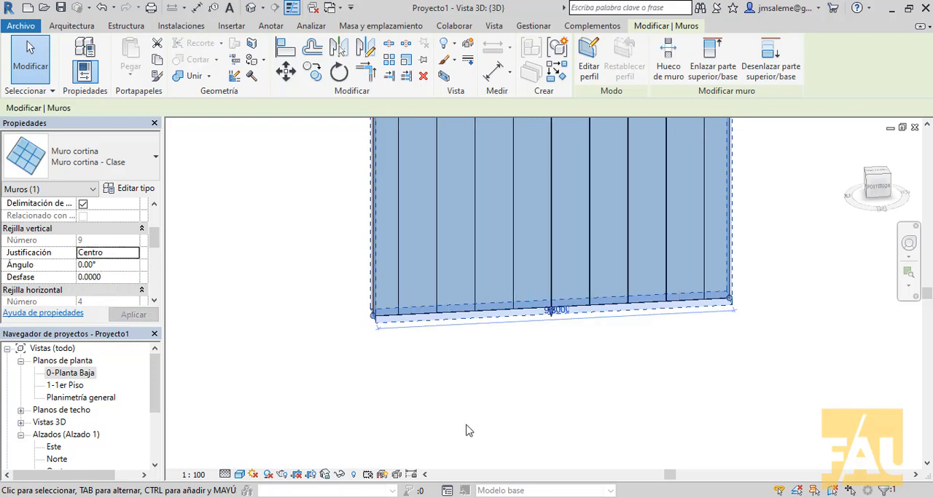
{"action": "left_click", "coordinate": [500, 412]}
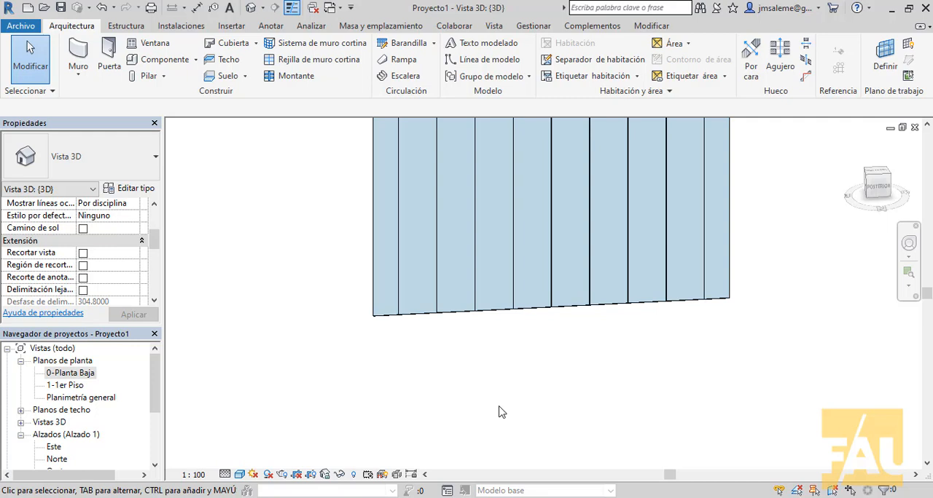
- Set the vertical grid layout of the Muro cortina - Clase type to Número fijo
{"action": "scroll", "coordinate": [500, 412], "scroll_direction": "down", "scroll_amount": 3}
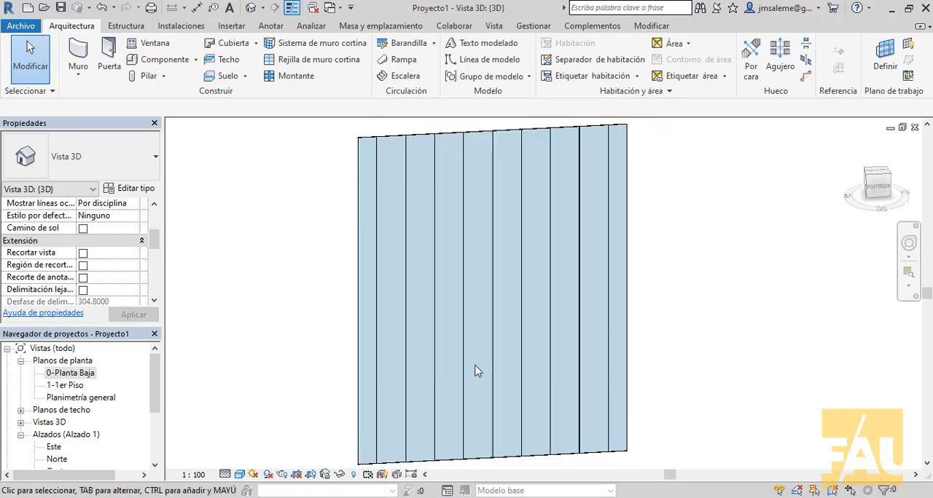
{"action": "middle_click_drag", "start_coordinate": [475, 371], "coordinate": [531, 329]}
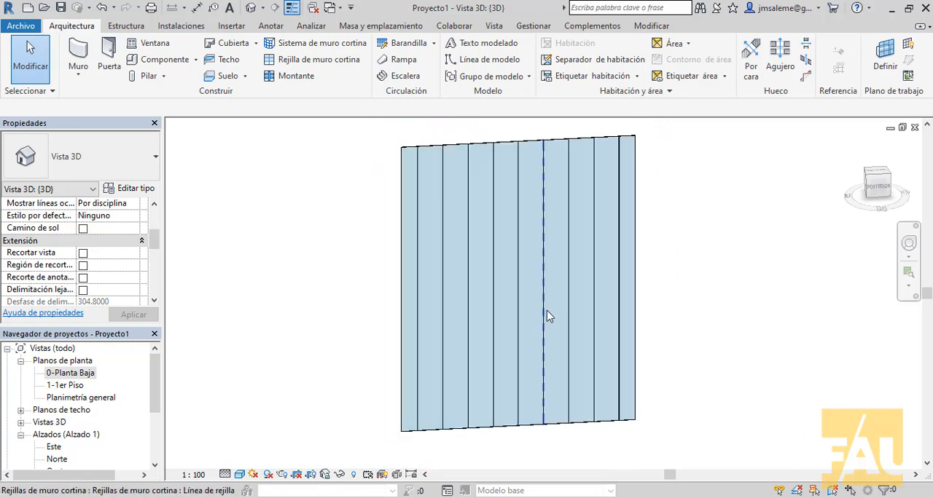
{"action": "left_click", "coordinate": [422, 150]}
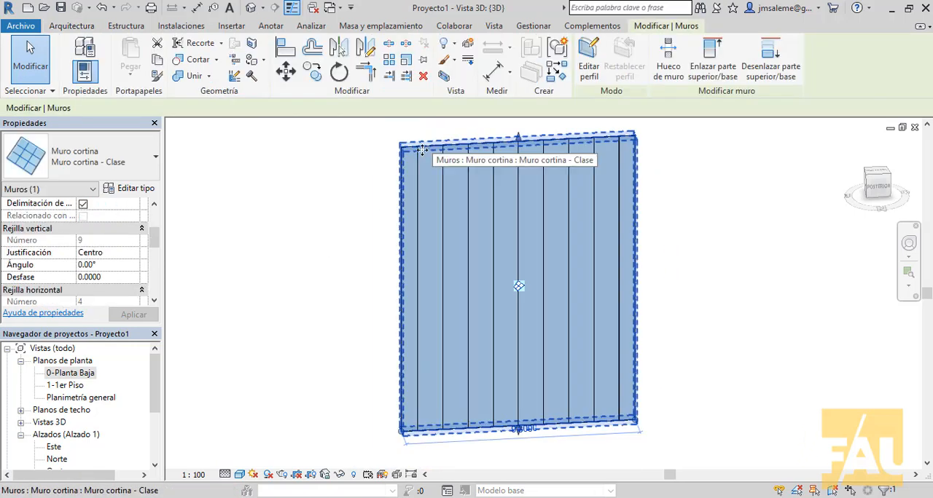
{"action": "left_click", "coordinate": [135, 191]}
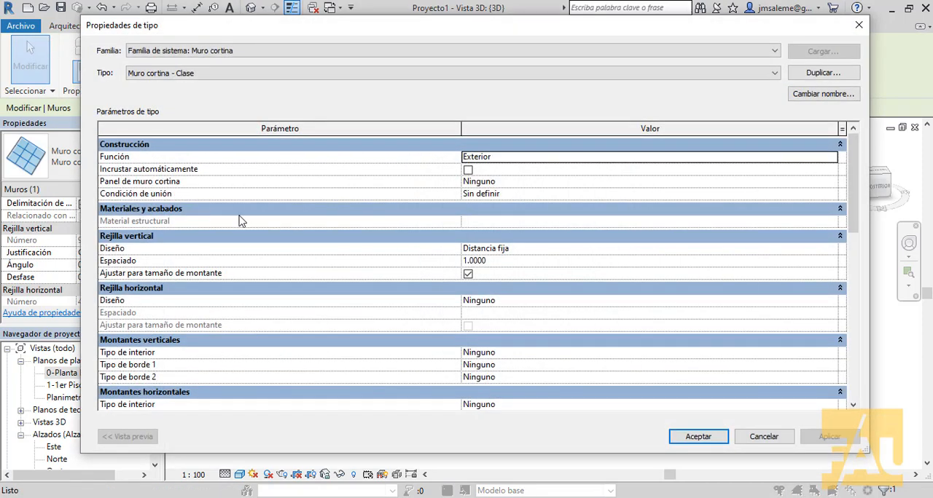
{"action": "left_click", "coordinate": [549, 253]}
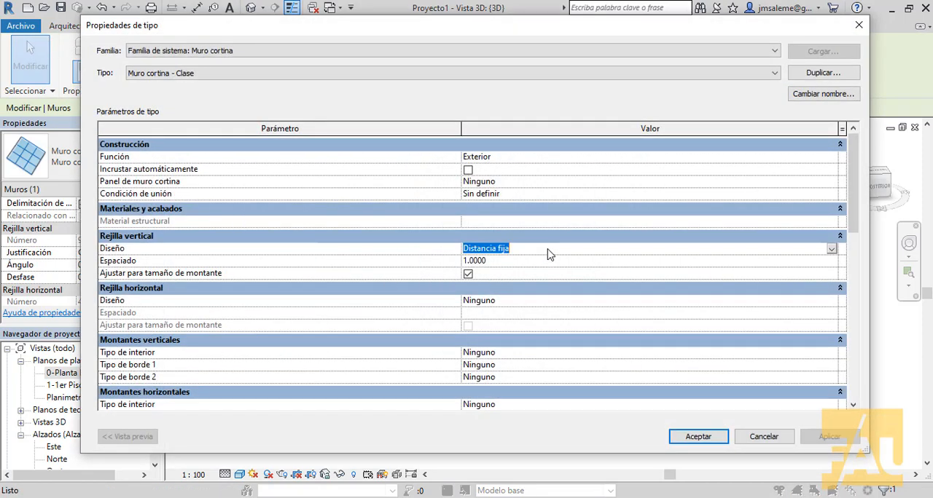
{"action": "left_click", "coordinate": [832, 250]}
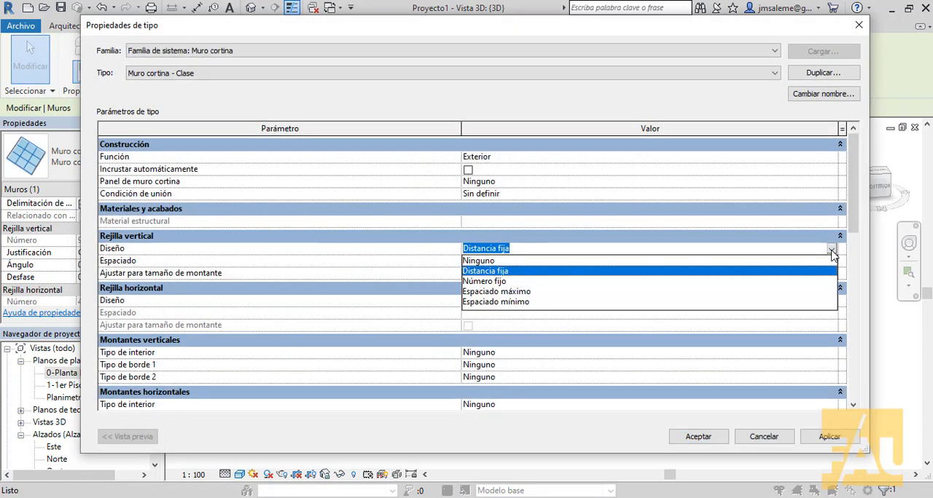
{"action": "left_click", "coordinate": [474, 281]}
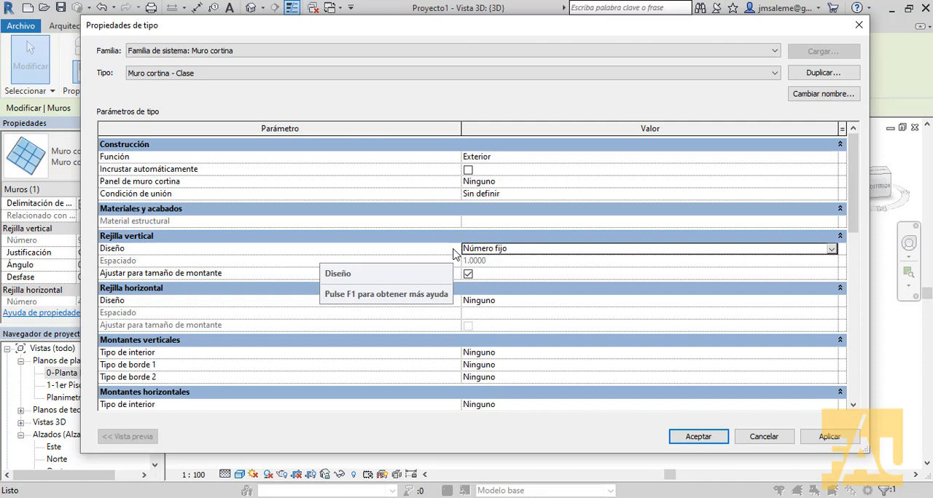
{"action": "left_click", "coordinate": [711, 443]}
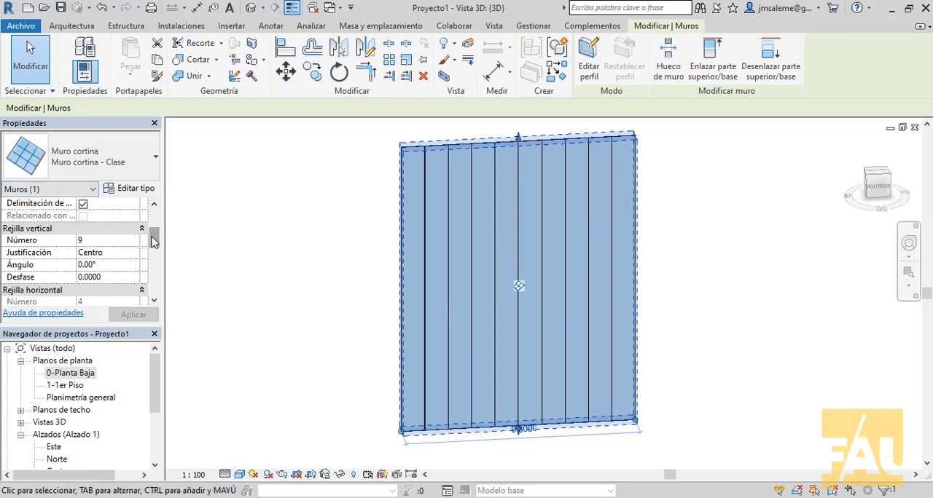
- Set the number of vertical grid lines of the selected curtain wall to 6
{"action": "mouse_move", "coordinate": [154, 241]}
{"action": "left_mouse_down"}
{"action": "mouse_move", "coordinate": [156, 224]}
{"action": "mouse_move", "coordinate": [158, 243]}
{"action": "left_mouse_up"}
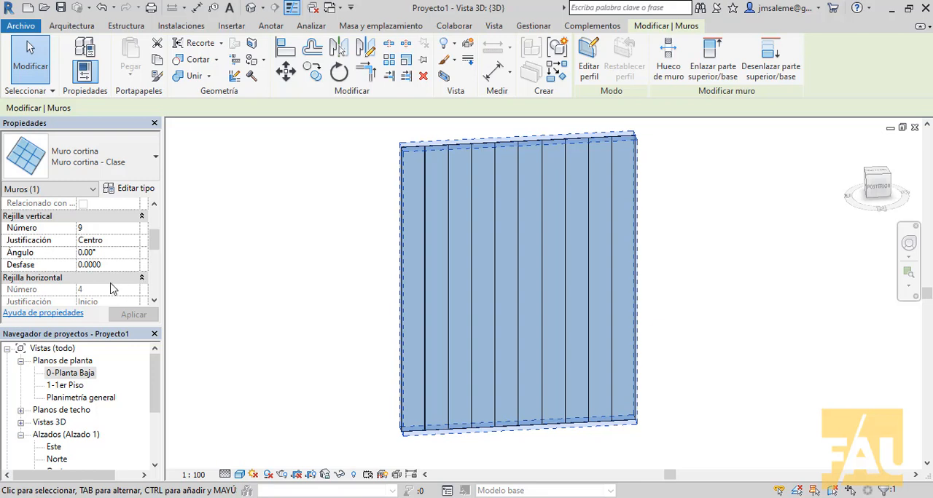
{"action": "left_click", "coordinate": [113, 228]}
{"action": "type", "text": "6"}
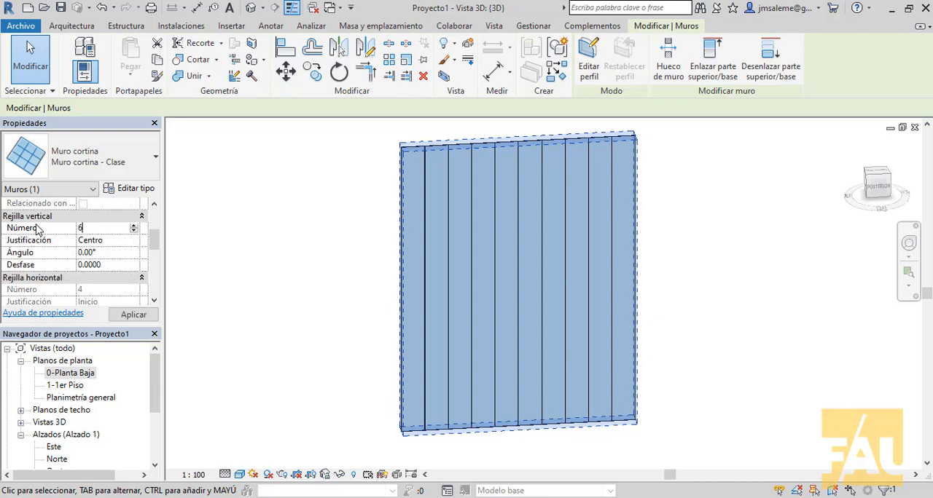
{"action": "left_click", "coordinate": [121, 315]}
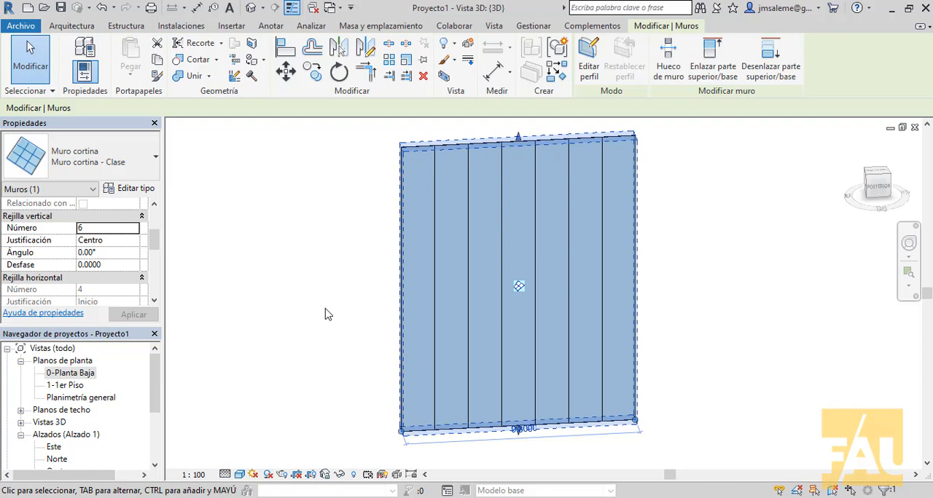
- Set the vertical grid layout of the Muro cortina - Clase type to Espaciado máximo
{"action": "left_click", "coordinate": [148, 192]}
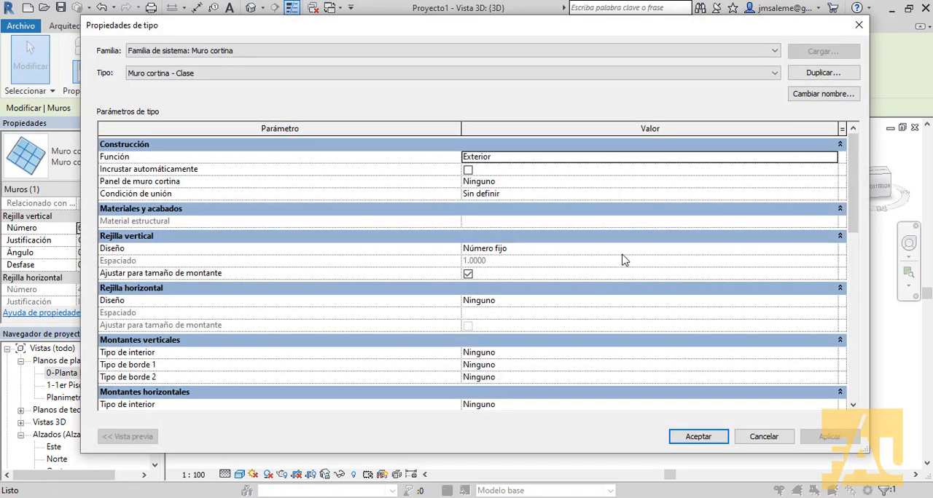
{"action": "left_click", "coordinate": [623, 260]}
{"action": "left_click", "coordinate": [623, 260]}
{"action": "left_click", "coordinate": [830, 252]}
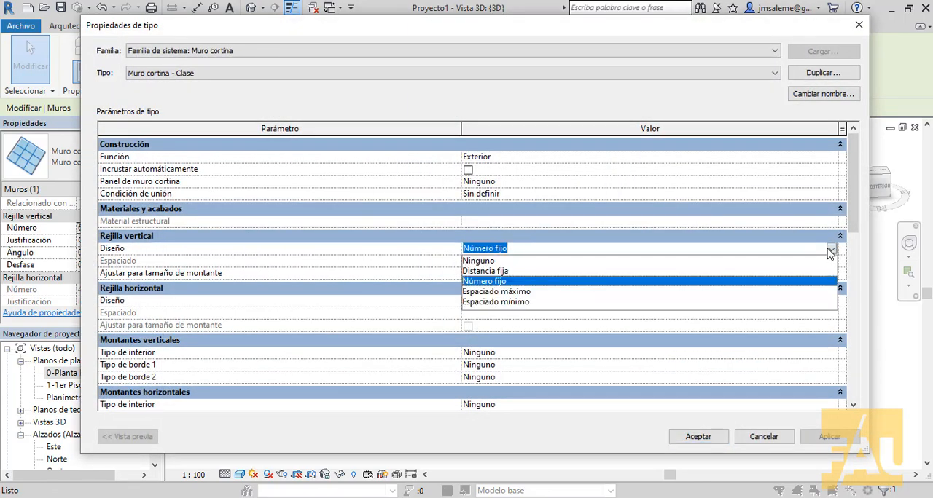
{"action": "left_click", "coordinate": [521, 292]}
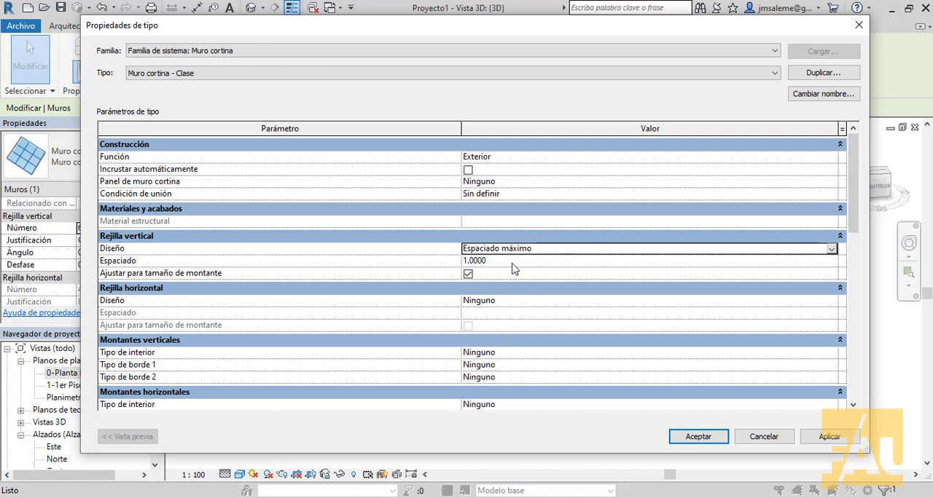
{"action": "left_click", "coordinate": [512, 262]}
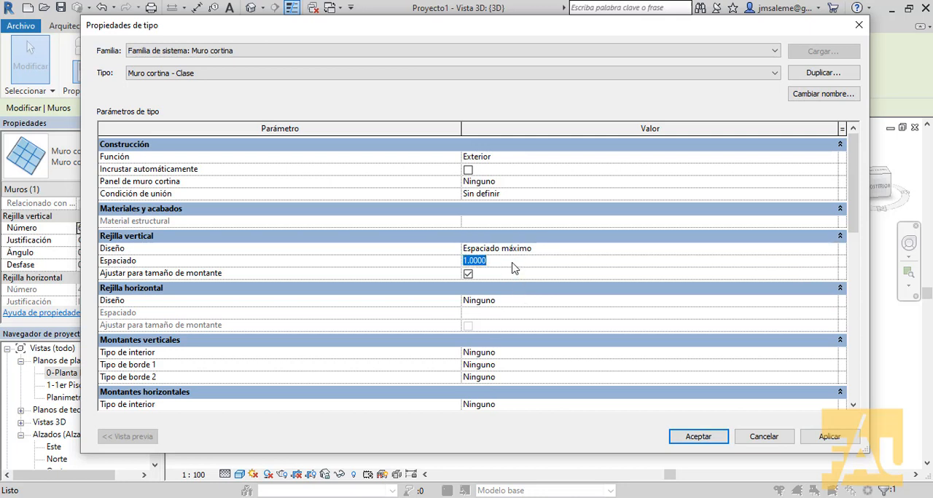
{"action": "left_click", "coordinate": [513, 268]}
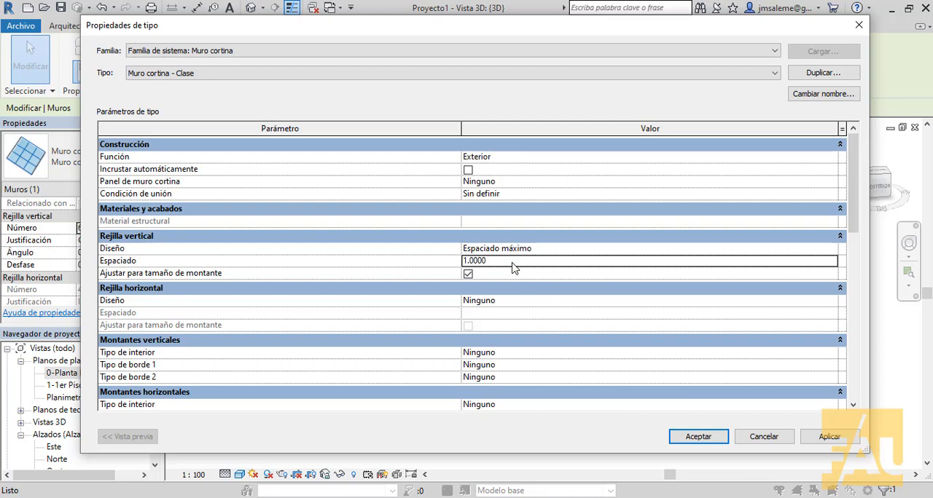
{"action": "key", "text": "Return"}
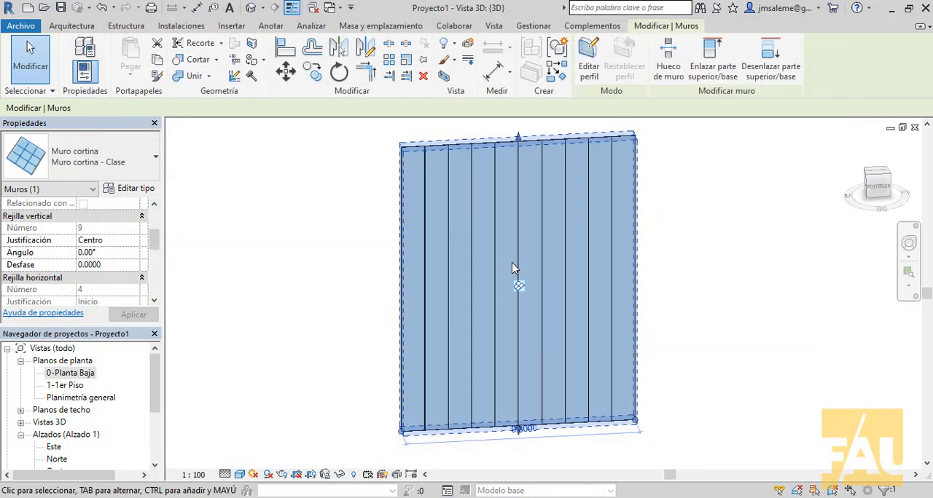
- Set the vertical grid spacing of the Muro cortina - Clase type to 1.5
{"action": "left_click", "coordinate": [143, 191]}
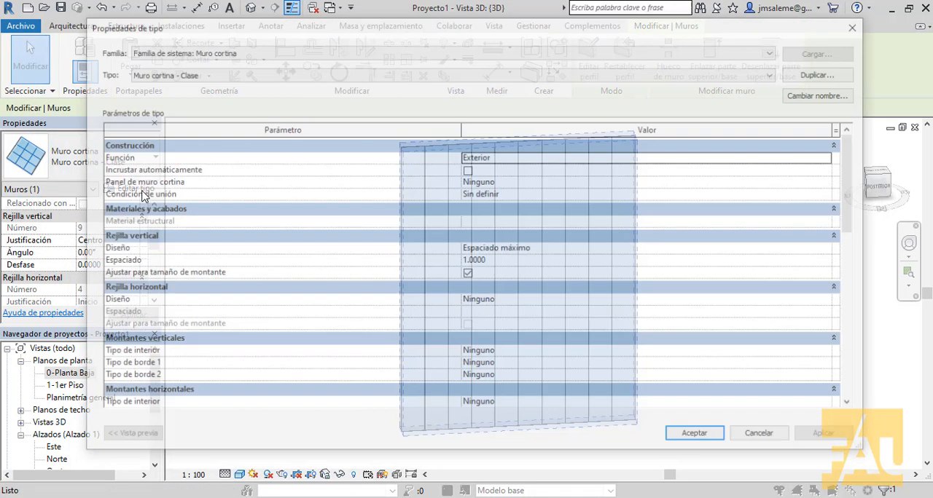
{"action": "left_click", "coordinate": [501, 265]}
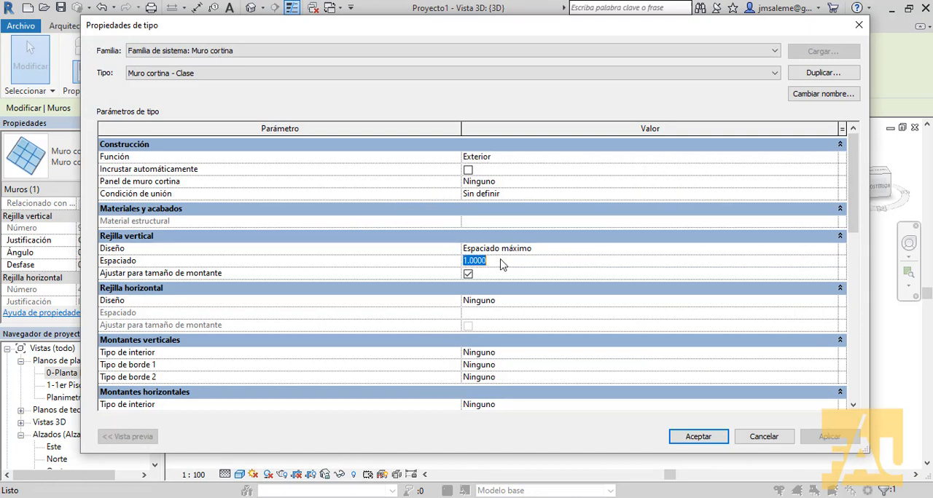
{"action": "type", "text": "1.5"}
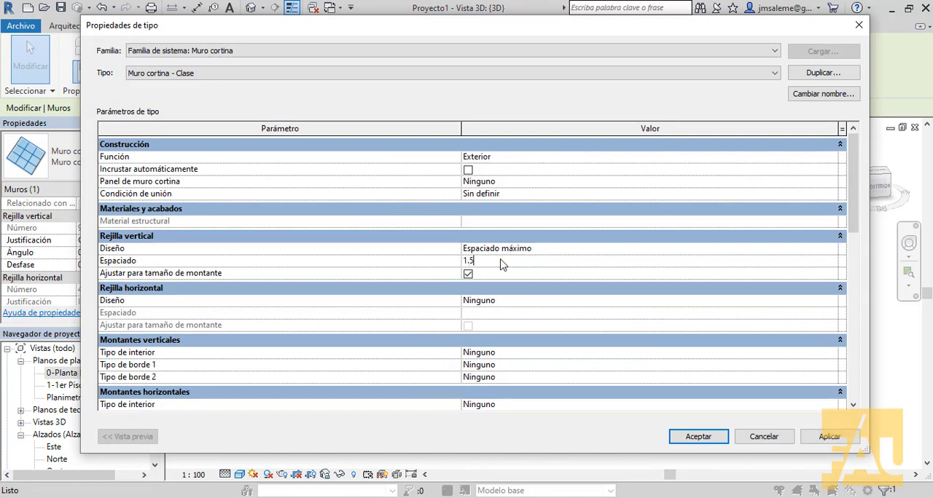
{"action": "left_click", "coordinate": [717, 441]}
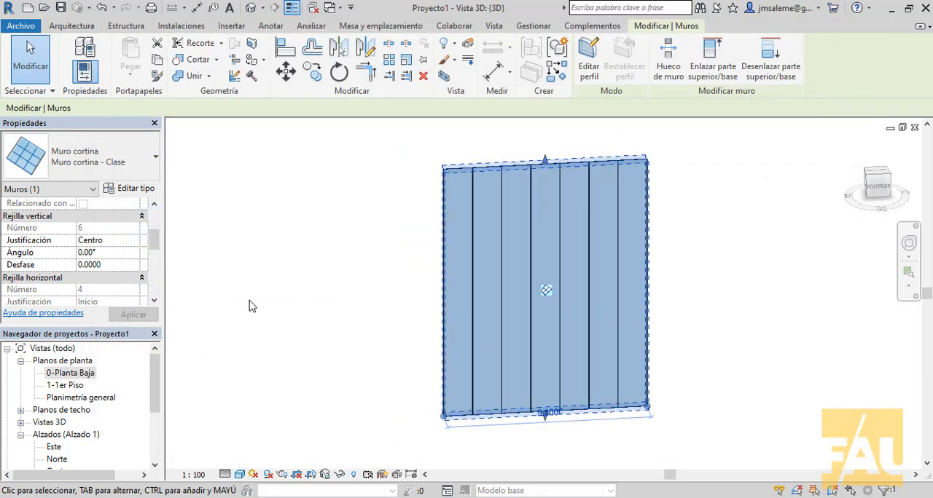
- Examine the curtain wall's vertical divisions along its base and its vertical grid instance properties
{"action": "left_click", "coordinate": [324, 284]}
{"action": "scroll", "coordinate": [557, 400], "scroll_direction": "up", "scroll_amount": 5}
{"action": "scroll", "coordinate": [557, 399], "scroll_direction": "down", "scroll_amount": 2}
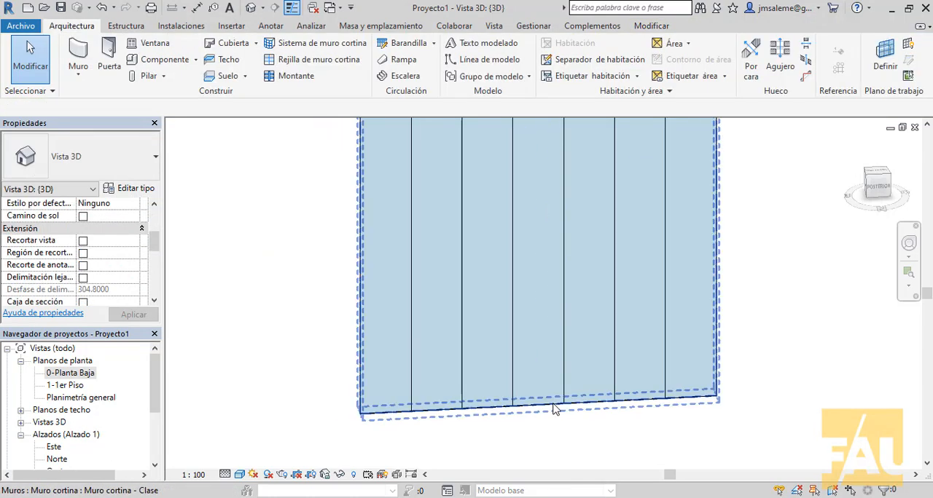
{"action": "left_click", "coordinate": [545, 403]}
{"action": "left_click_drag", "start_coordinate": [154, 244], "coordinate": [155, 233]}
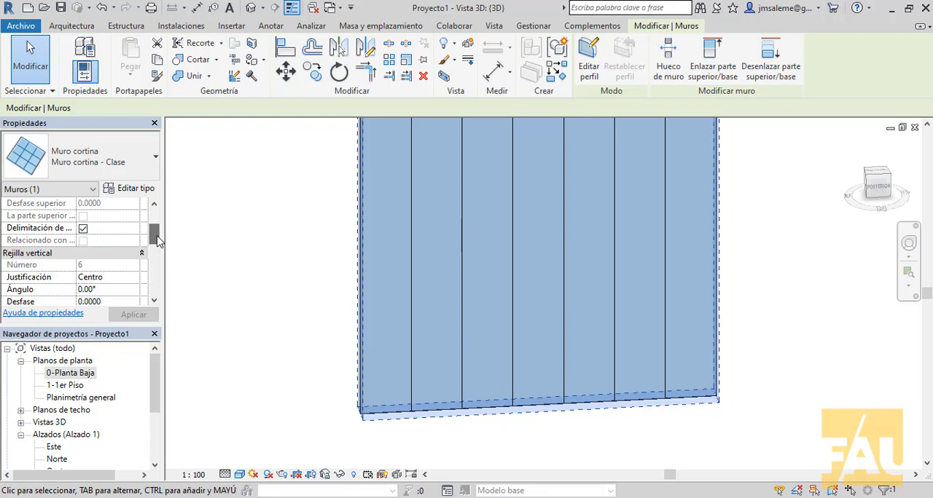
{"action": "left_click", "coordinate": [155, 302]}
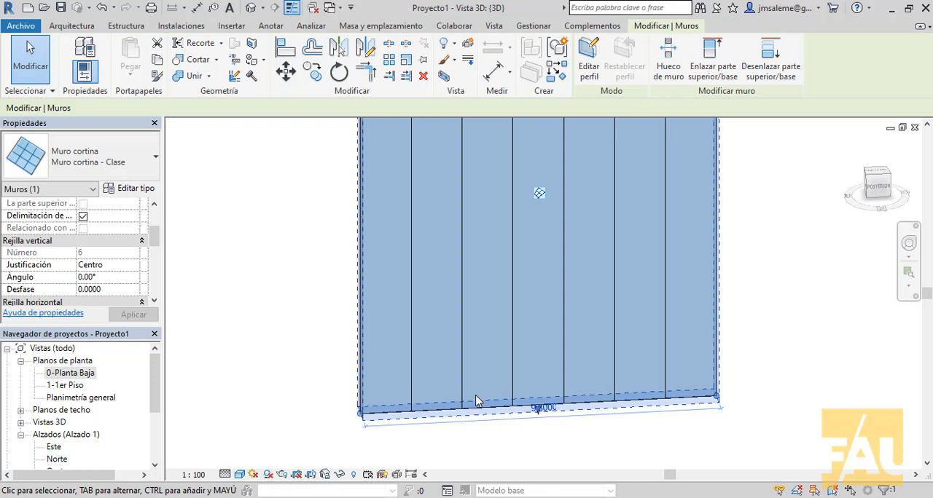
{"action": "scroll", "coordinate": [255, 259], "scroll_direction": "down", "scroll_amount": 2}
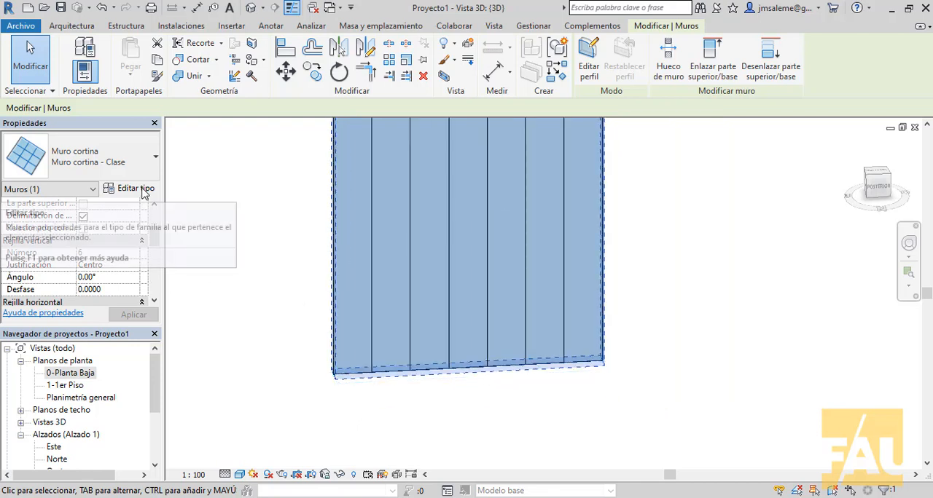
- Set the vertical grid's maximum spacing in the Muro cortina - Clase type to 3
{"action": "left_click", "coordinate": [143, 191]}
{"action": "left_click", "coordinate": [528, 263]}
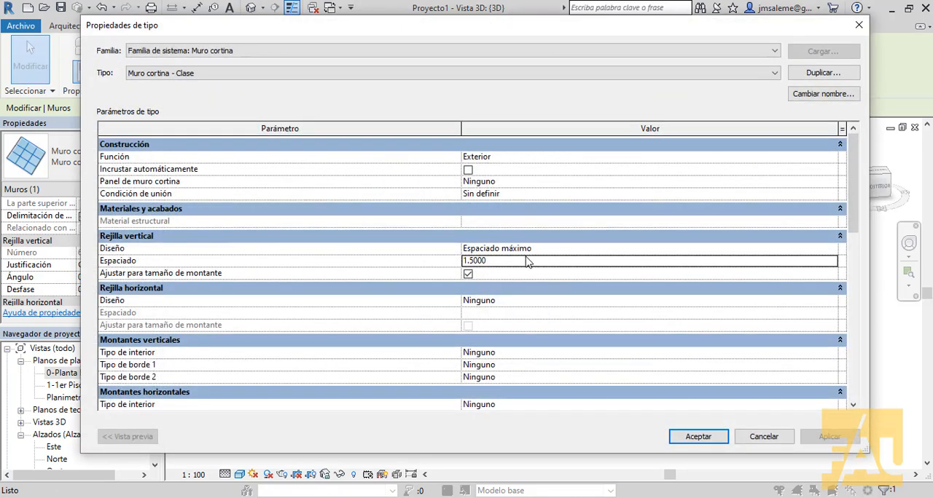
{"action": "double_click", "coordinate": [529, 262]}
{"action": "type", "text": "3"}
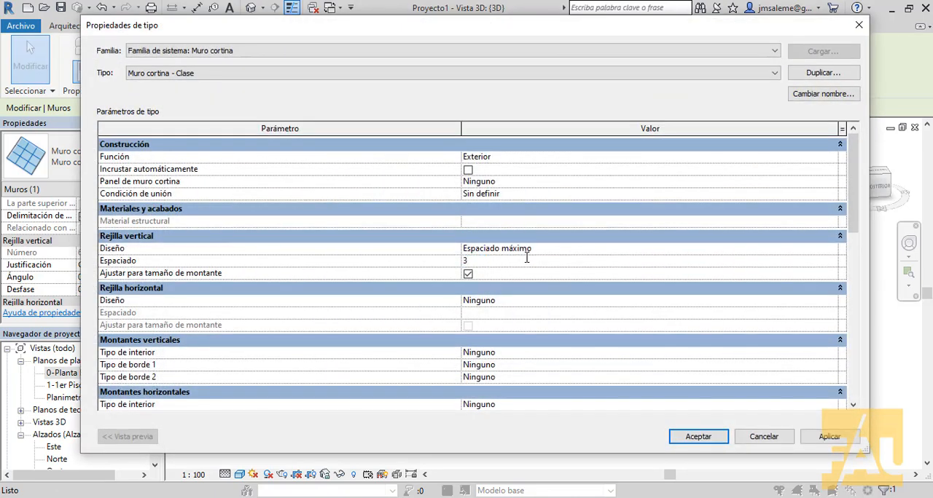
{"action": "left_click", "coordinate": [831, 437]}
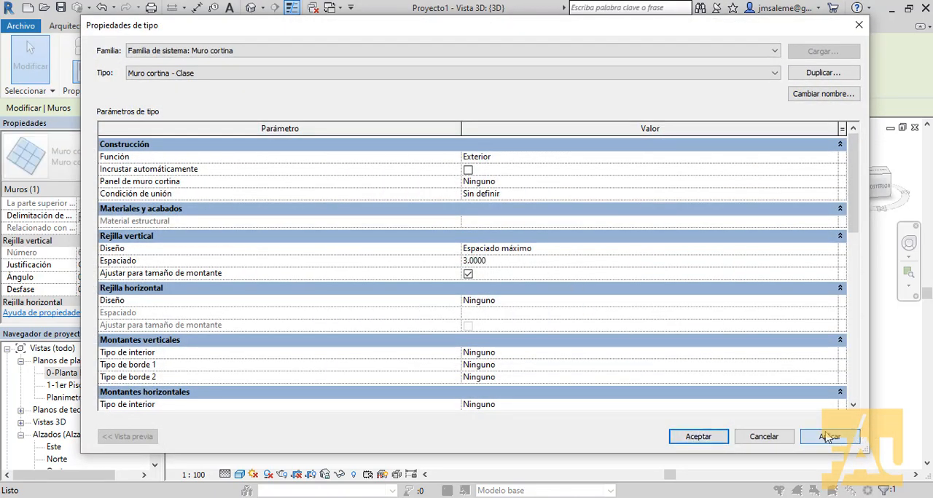
{"action": "left_click", "coordinate": [719, 437]}
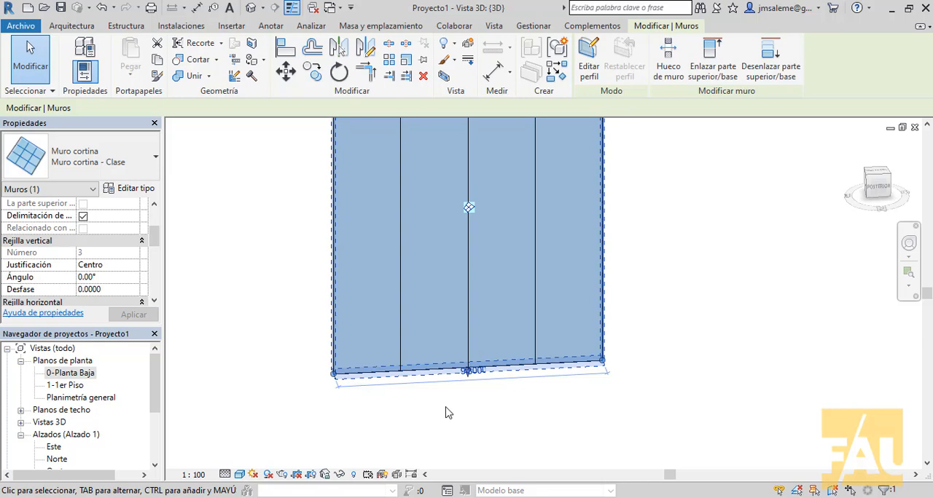
- Set the vertical grid layout of the Muro cortina - Clase type to Espaciado mínimo with a spacing of 1
{"action": "left_click", "coordinate": [128, 188]}
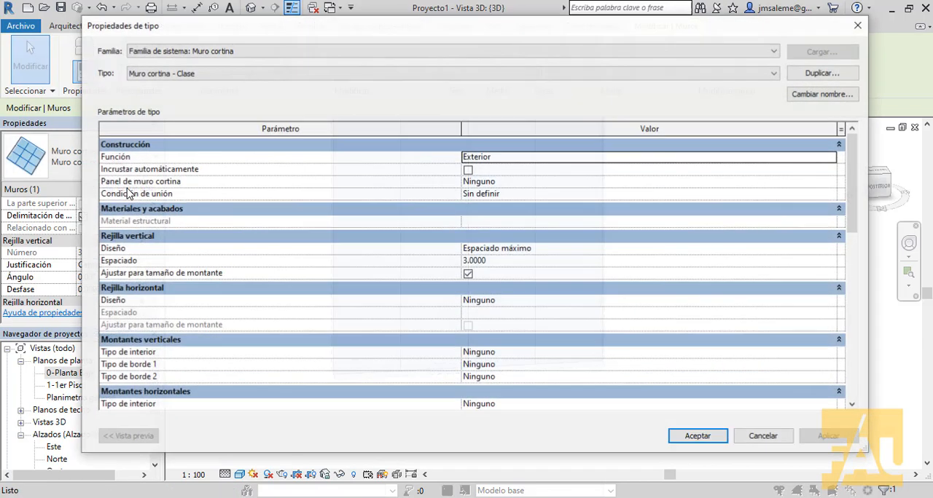
{"action": "left_click", "coordinate": [569, 248]}
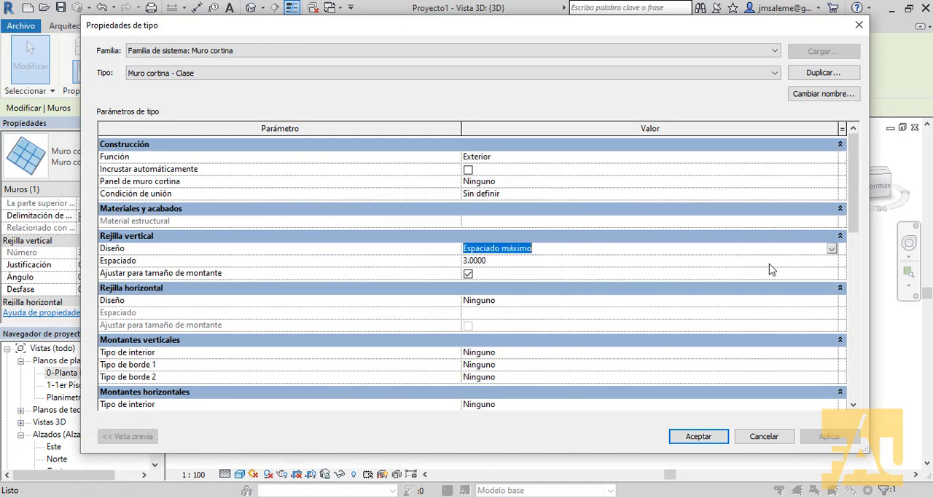
{"action": "left_click", "coordinate": [831, 248]}
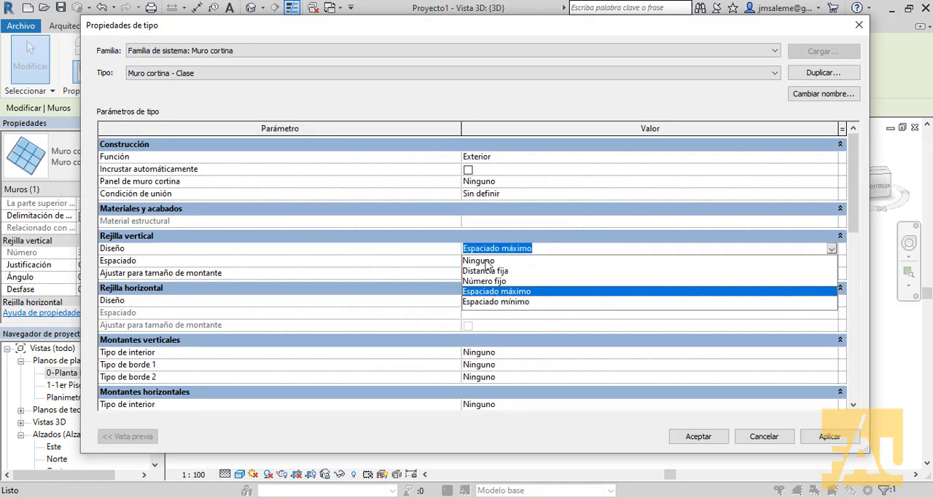
{"action": "left_click", "coordinate": [513, 302]}
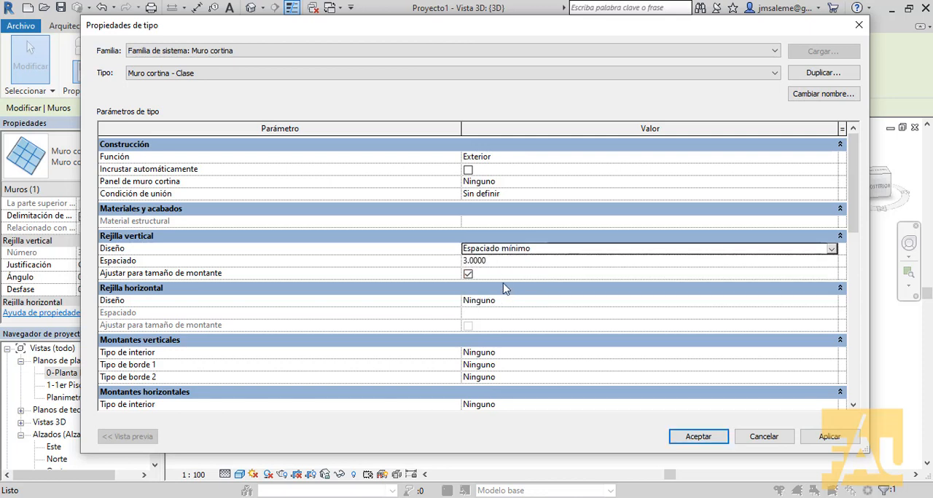
{"action": "left_click", "coordinate": [506, 262]}
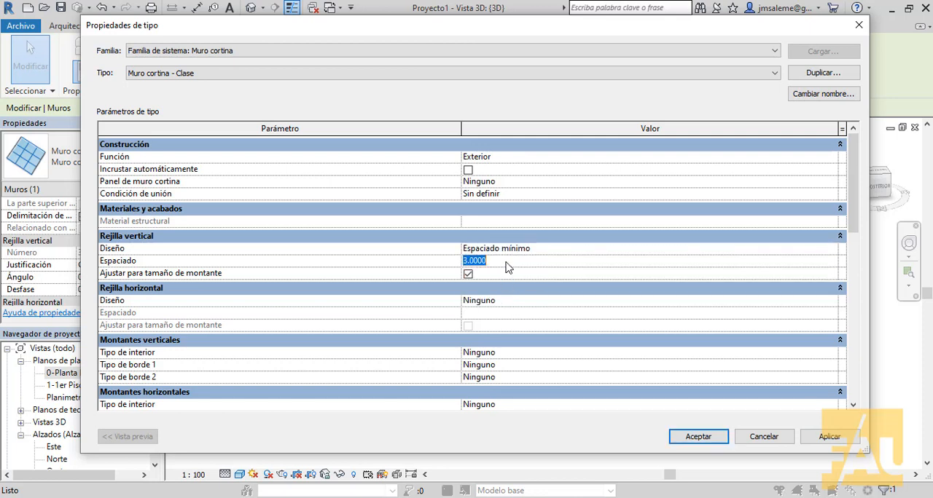
{"action": "type", "text": "1"}
{"action": "left_click", "coordinate": [822, 437]}
{"action": "left_click", "coordinate": [698, 437]}
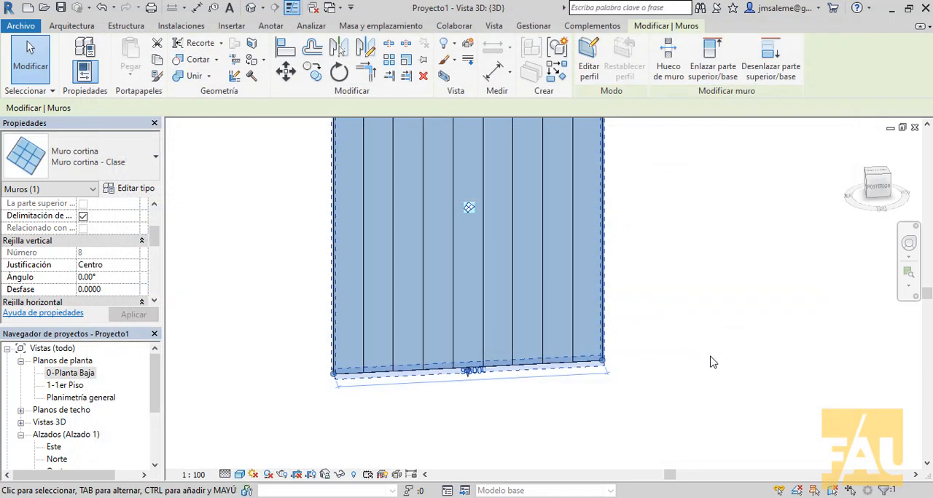
{"action": "left_click", "coordinate": [718, 329]}
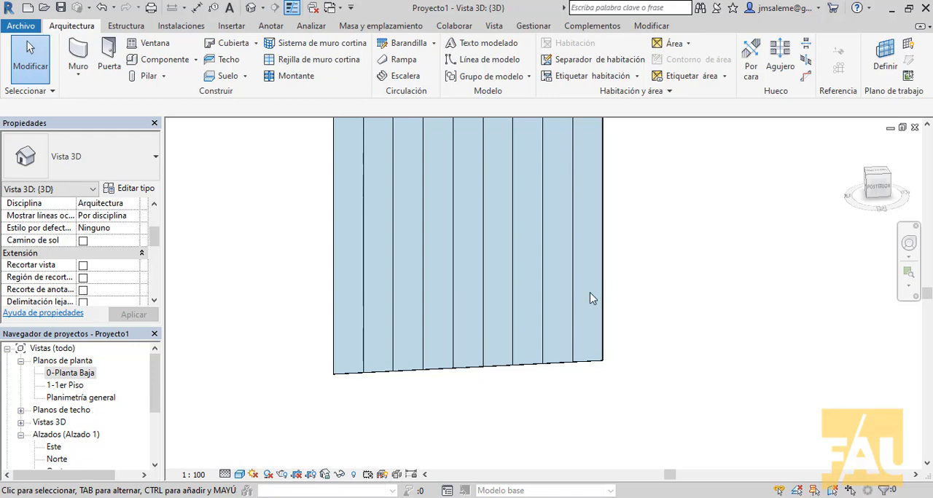
- Set the horizontal grid layout of the curtain wall's type to Distancia fija with a spacing of 3
{"action": "middle_click_drag", "start_coordinate": [624, 321], "coordinate": [615, 387]}
{"action": "scroll", "coordinate": [610, 332], "scroll_direction": "down", "scroll_amount": 2}
{"action": "middle_click_drag", "start_coordinate": [631, 345], "coordinate": [624, 369]}
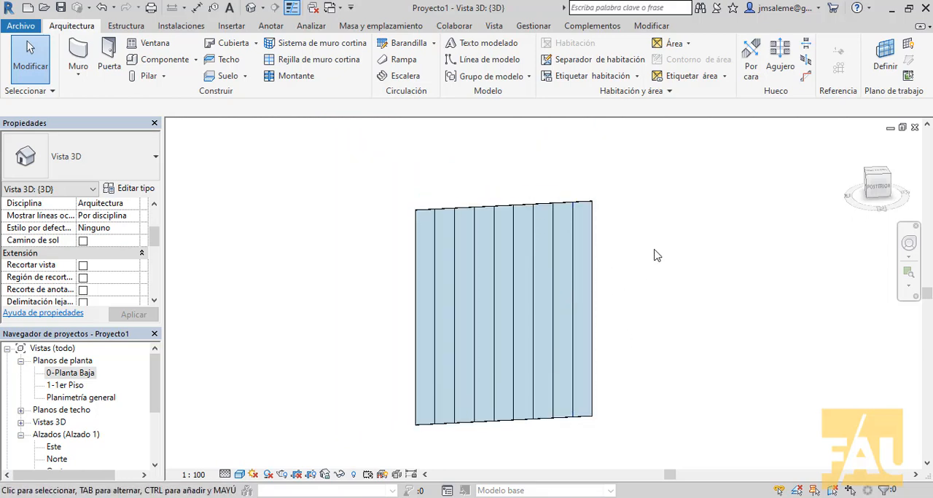
{"action": "left_click", "coordinate": [500, 210]}
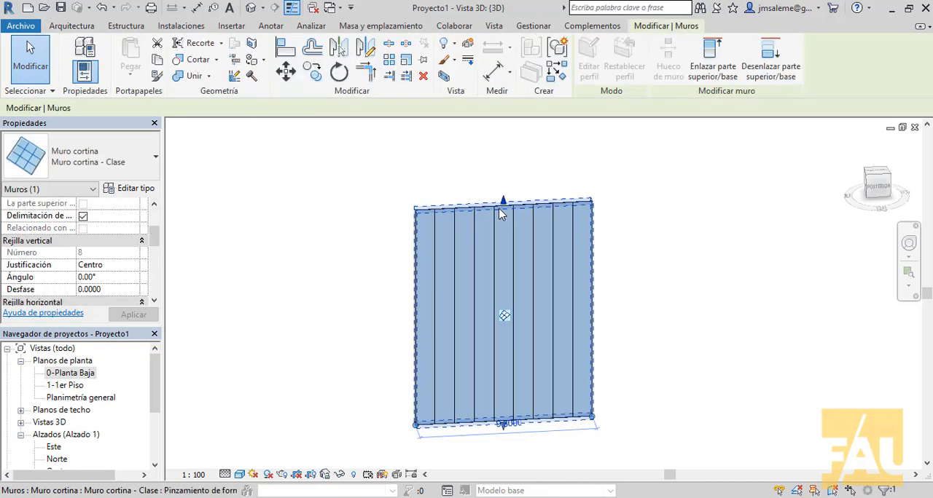
{"action": "left_click", "coordinate": [131, 190]}
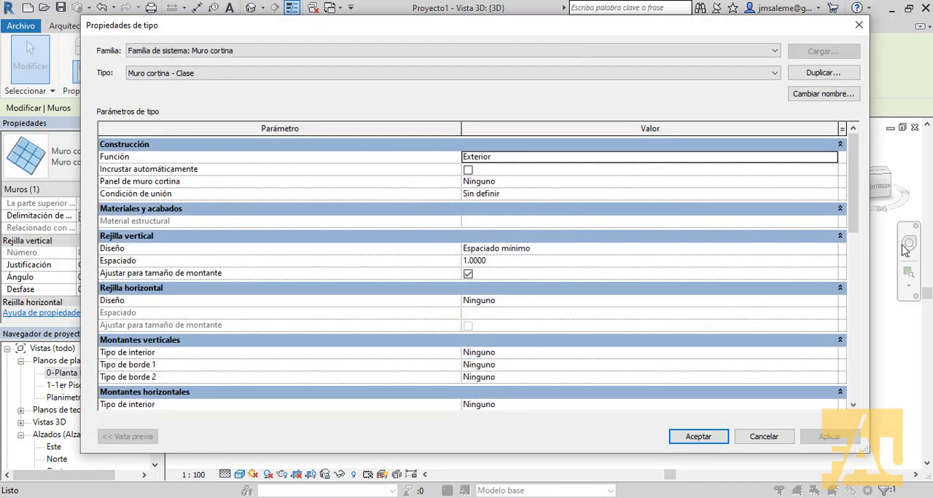
{"action": "left_click_drag", "start_coordinate": [859, 203], "coordinate": [858, 228]}
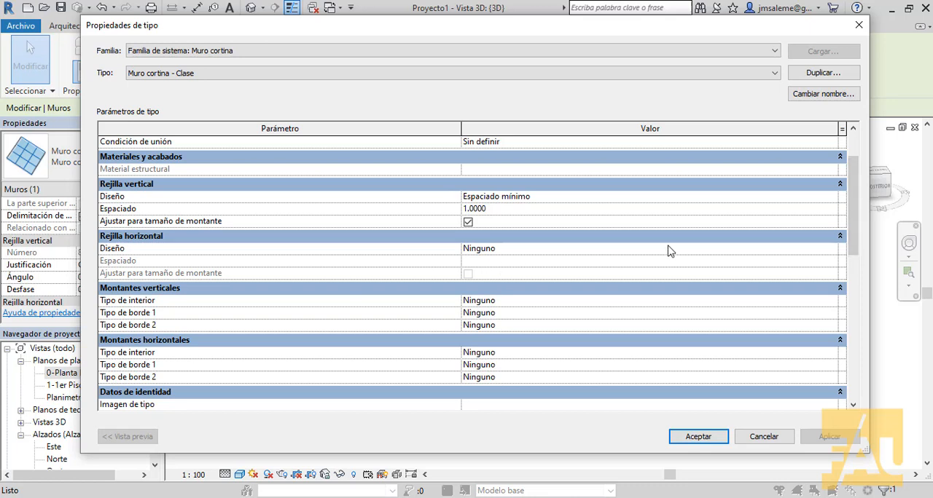
{"action": "left_click", "coordinate": [797, 248]}
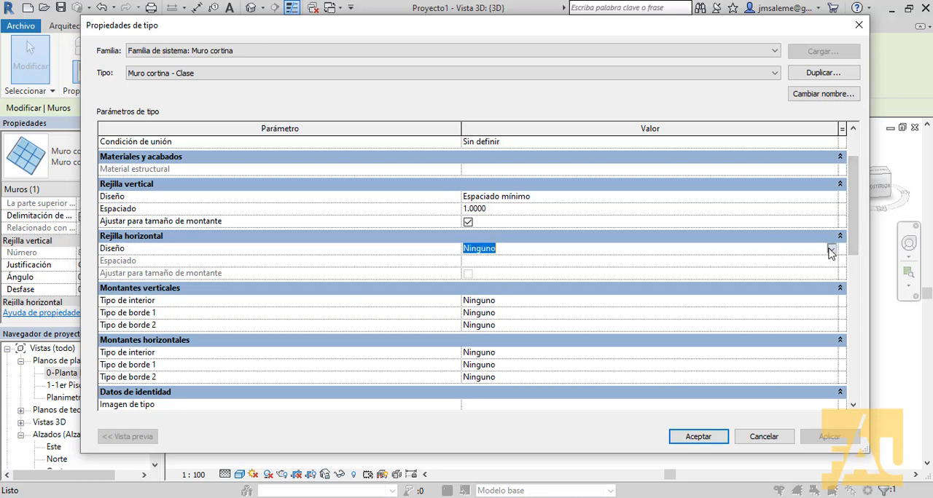
{"action": "left_click", "coordinate": [831, 248]}
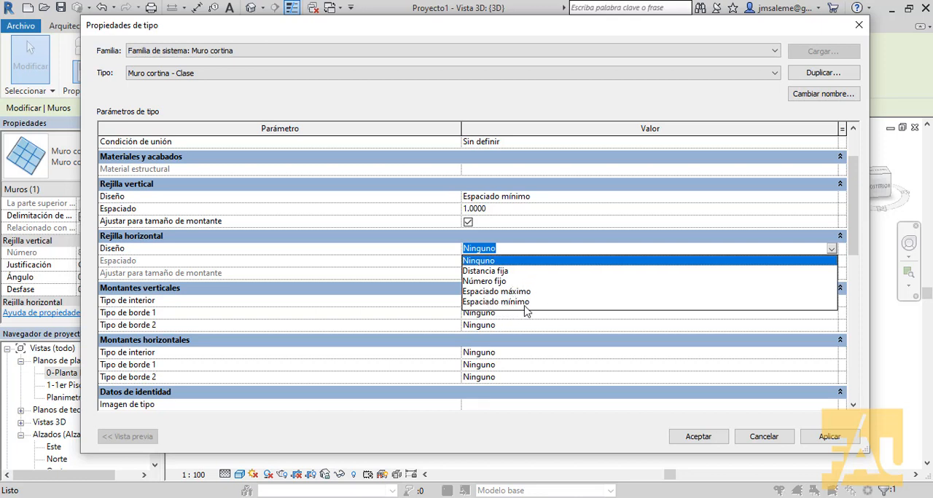
{"action": "left_click", "coordinate": [507, 271]}
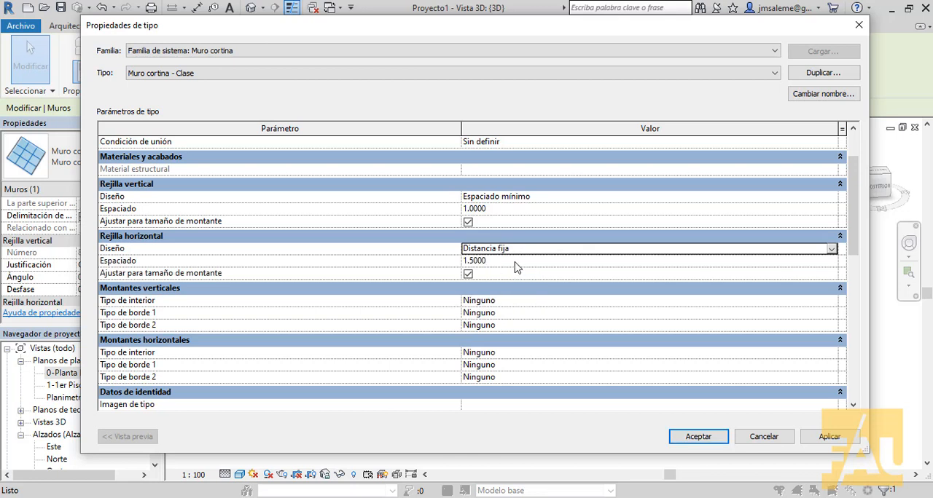
{"action": "left_click", "coordinate": [516, 267]}
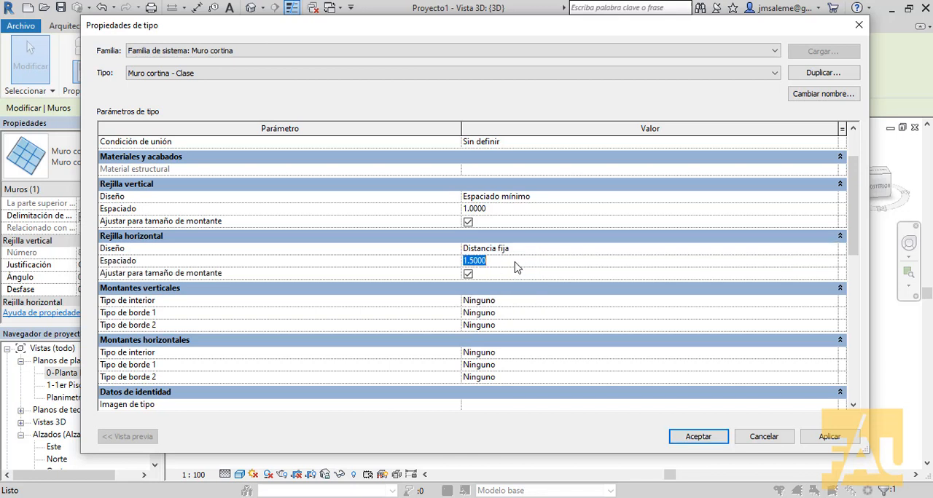
{"action": "type", "text": "3"}
- Set the vertical grid layout of the Muro cortina - Clase type to Ninguno
{"action": "left_click", "coordinate": [530, 197]}
{"action": "left_click", "coordinate": [831, 197]}
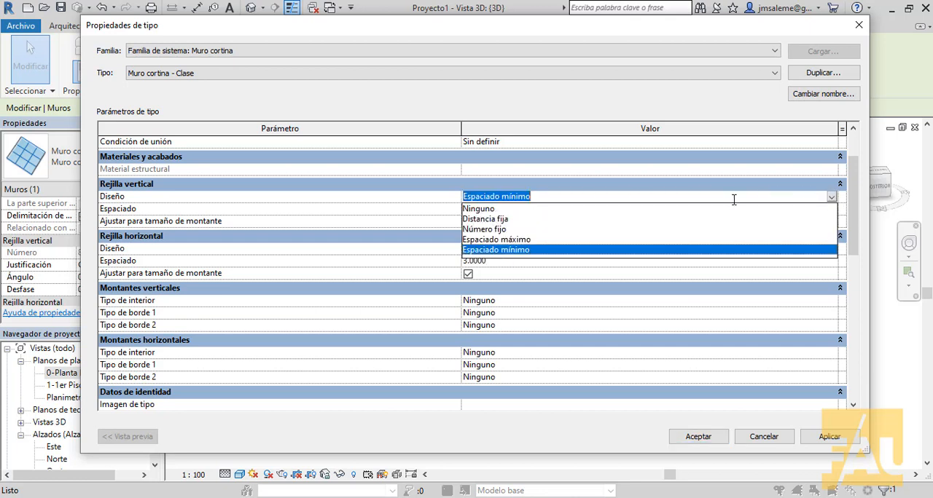
{"action": "left_click", "coordinate": [482, 210]}
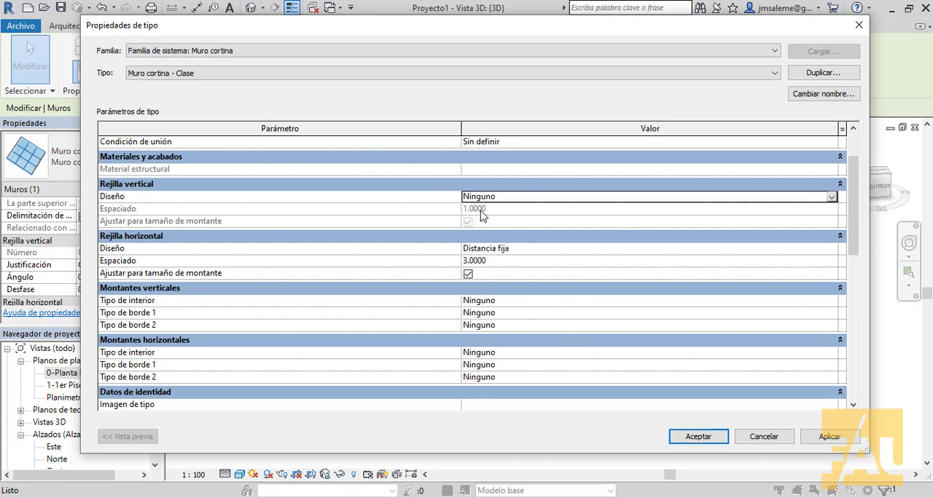
- Set the vertical grid layout of the Muro cortina - Clase type to Distancia fija with a spacing of 1.5
{"action": "left_click", "coordinate": [832, 198]}
{"action": "left_click", "coordinate": [508, 212]}
{"action": "left_click", "coordinate": [507, 211]}
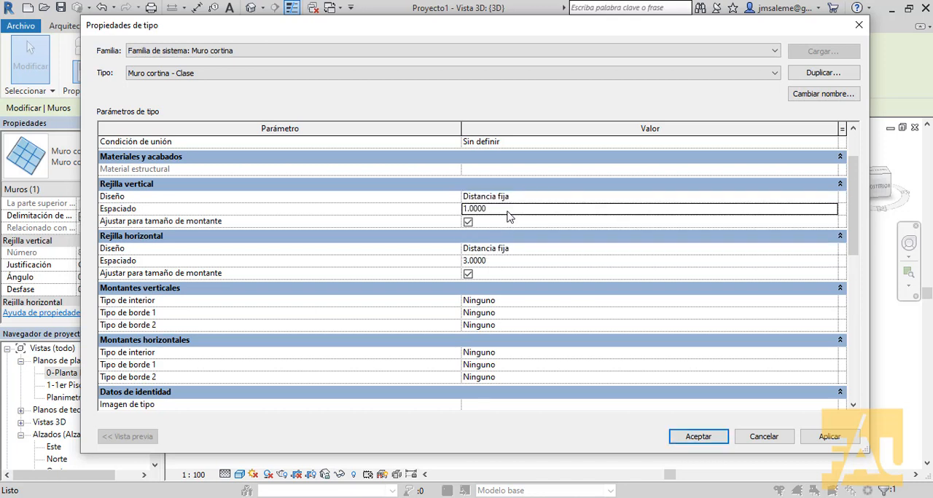
{"action": "double_click", "coordinate": [507, 211]}
{"action": "type", "text": "1.5"}
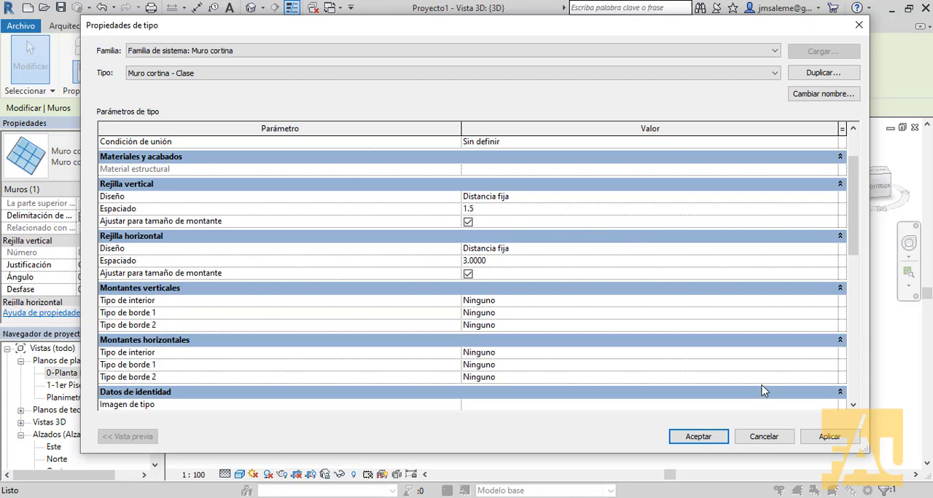
{"action": "left_click", "coordinate": [827, 438]}
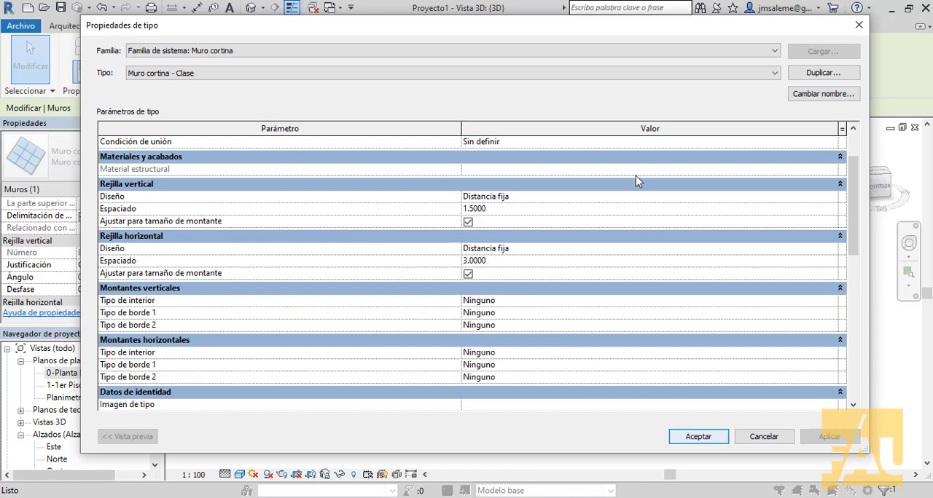
{"action": "left_click_drag", "start_coordinate": [635, 34], "coordinate": [188, 28]}
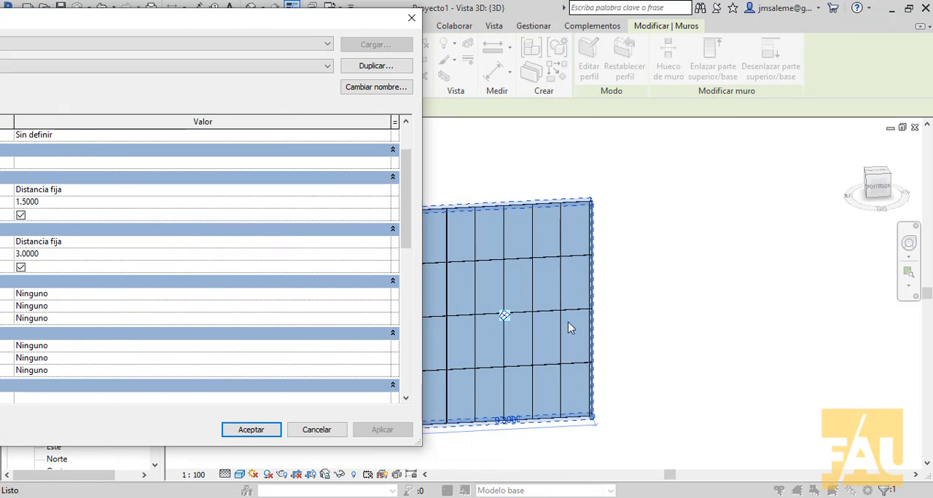
{"action": "left_click", "coordinate": [276, 431]}
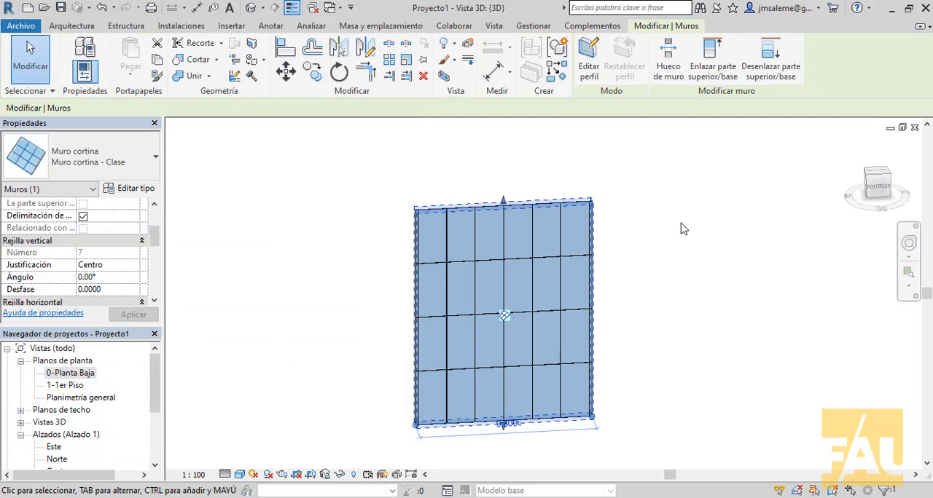
{"action": "left_click", "coordinate": [678, 230]}
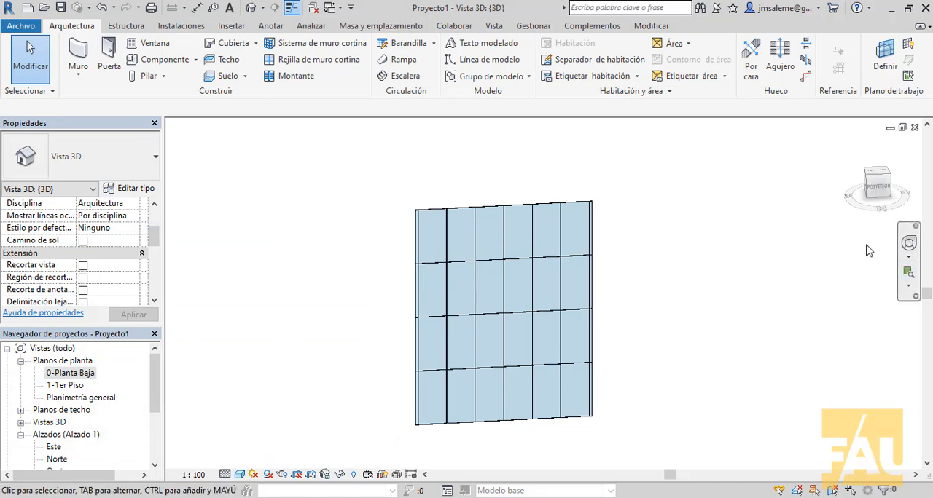
- Change the second panel from the right in the curtain wall's top row to the Panel de sistema type Uniforme
{"action": "middle_click_drag", "start_coordinate": [868, 250], "coordinate": [707, 289], "text": "shift"}
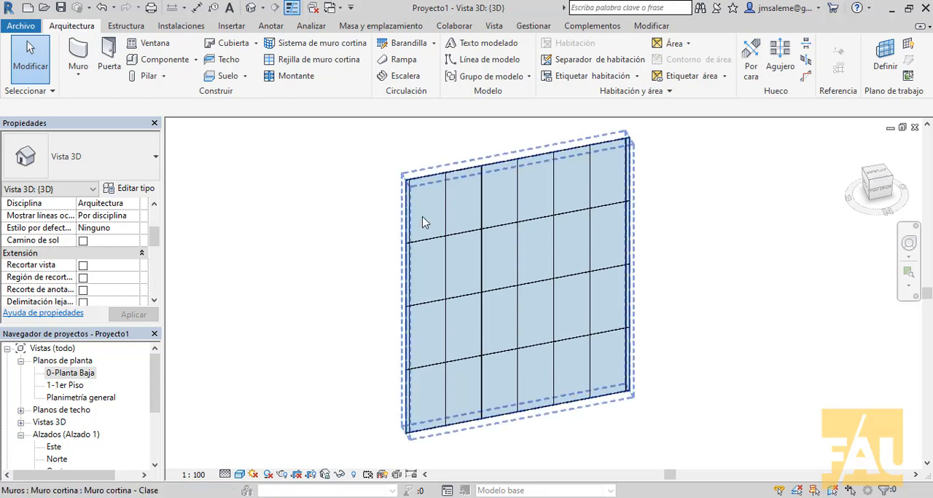
{"action": "left_click", "coordinate": [570, 162]}
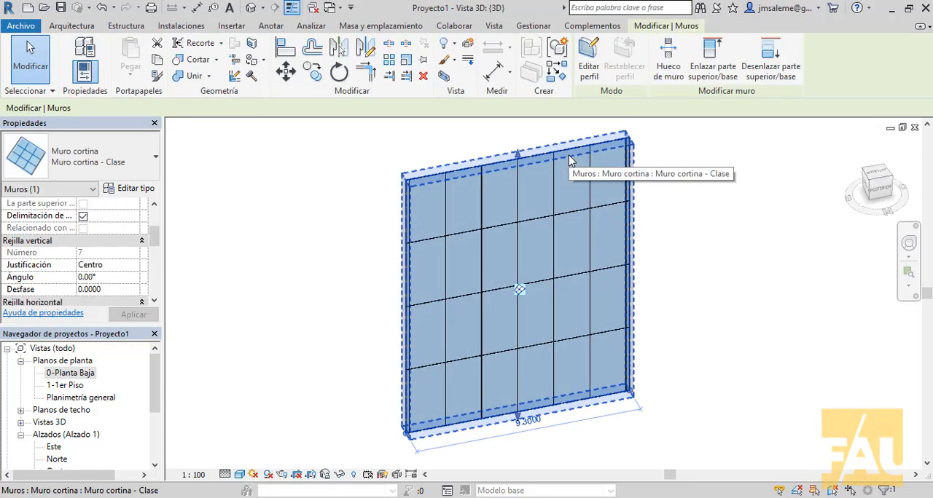
{"action": "left_click", "coordinate": [702, 157]}
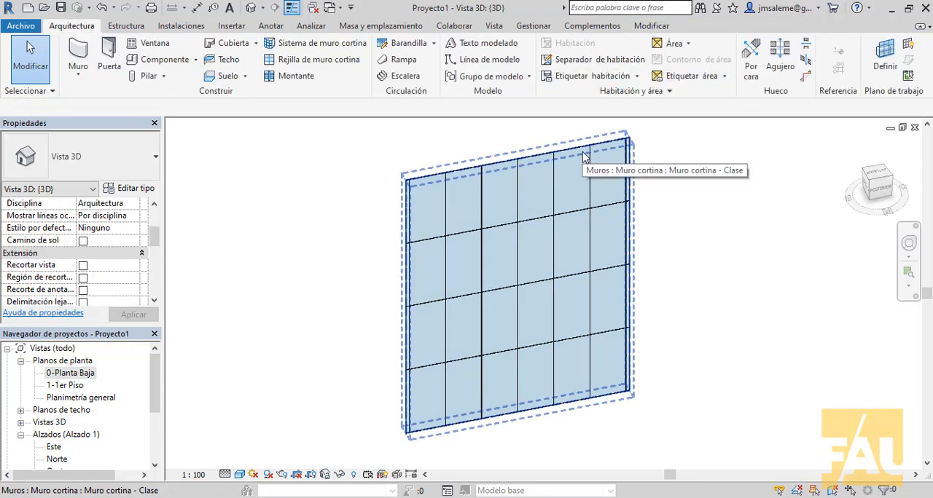
{"action": "key", "text": "Tab"}
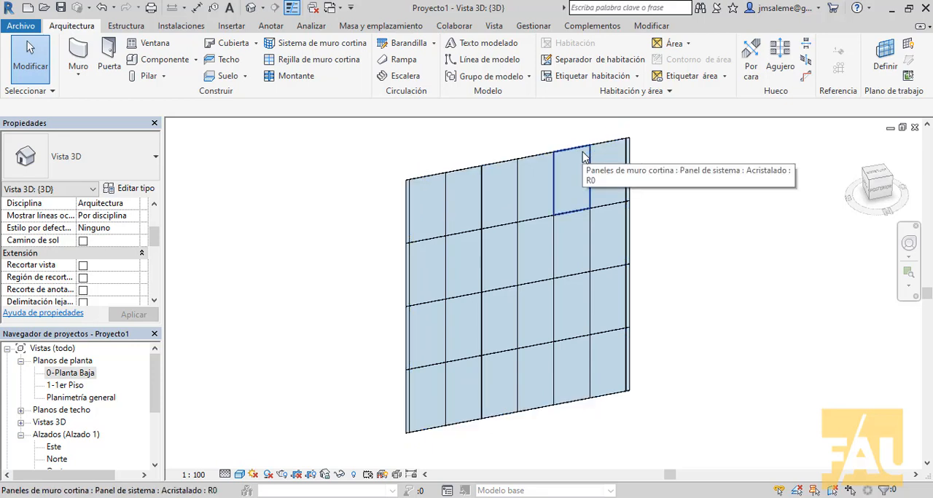
{"action": "left_click", "coordinate": [584, 156]}
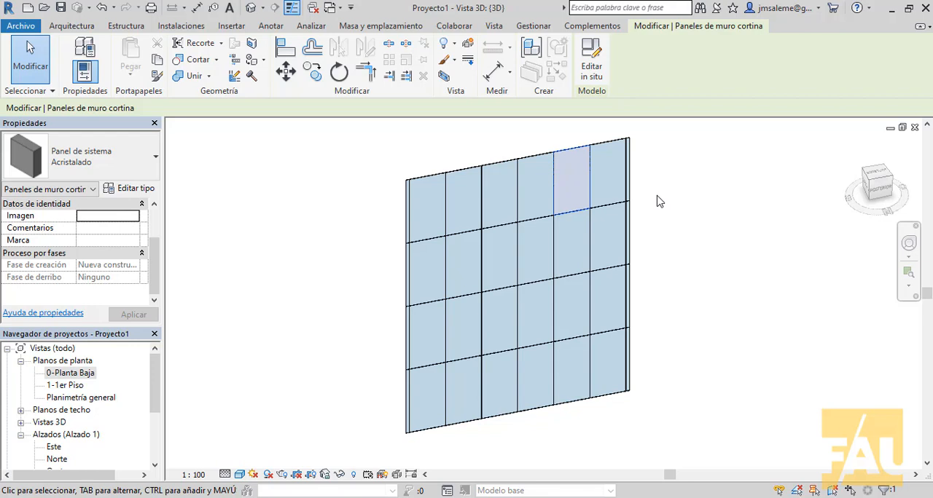
{"action": "left_click", "coordinate": [155, 162]}
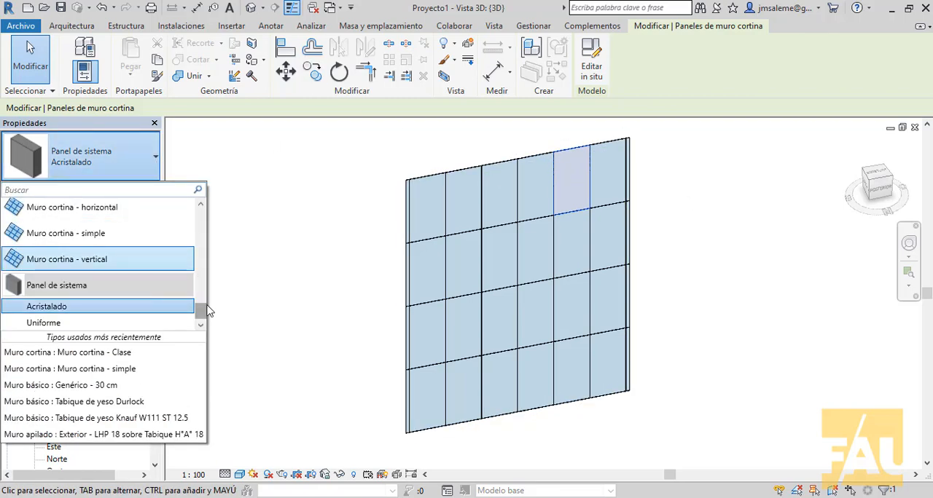
{"action": "mouse_move", "coordinate": [202, 311]}
{"action": "left_mouse_down"}
{"action": "mouse_move", "coordinate": [202, 297]}
{"action": "mouse_move", "coordinate": [200, 325]}
{"action": "left_mouse_up"}
{"action": "left_click", "coordinate": [146, 323]}
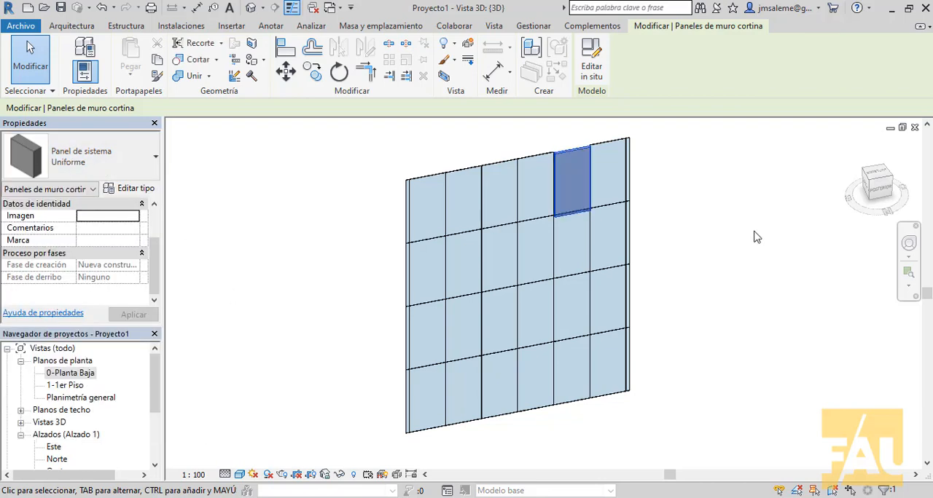
{"action": "left_click", "coordinate": [708, 250]}
{"action": "scroll", "coordinate": [545, 183], "scroll_direction": "up", "scroll_amount": 5}
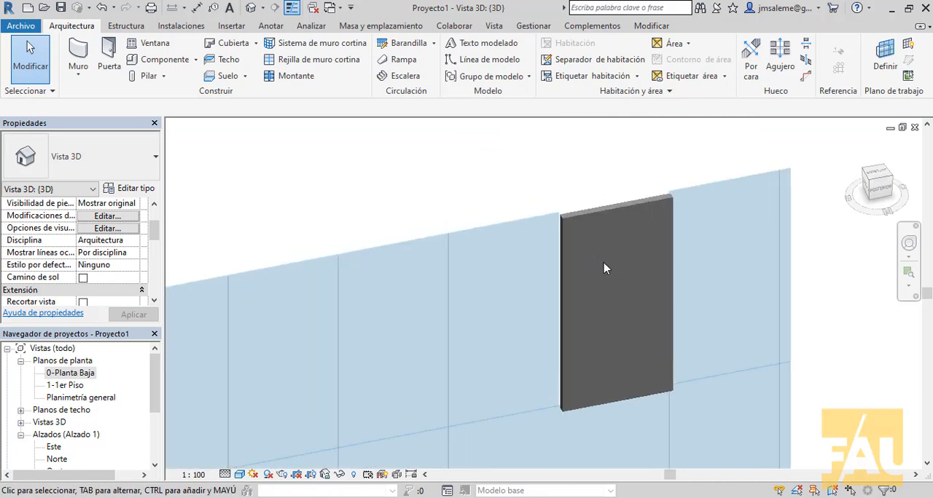
{"action": "scroll", "coordinate": [603, 268], "scroll_direction": "up", "scroll_amount": 1}
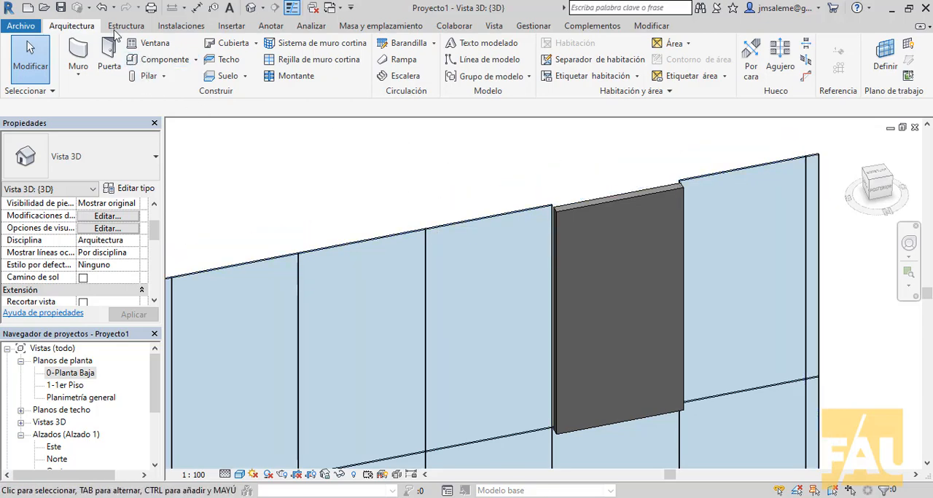
- Undo the type change of the curtain wall's top-row panel
{"action": "left_click", "coordinate": [104, 11]}
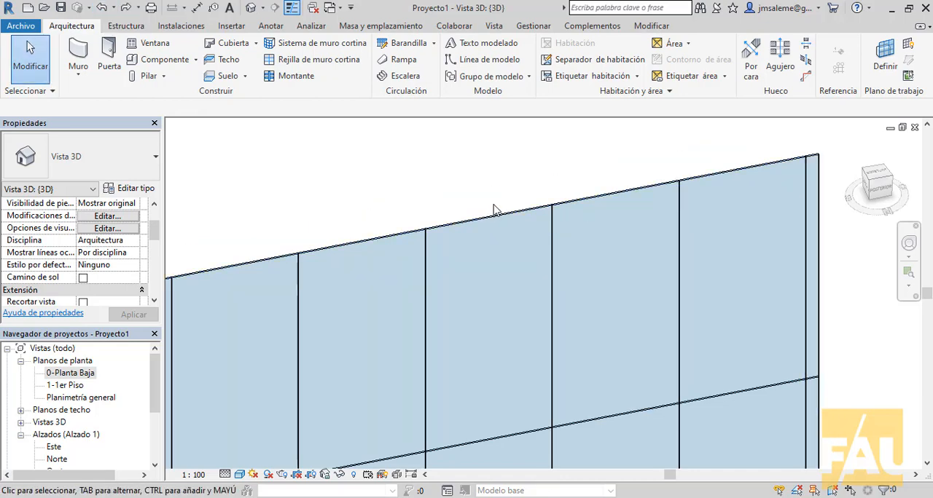
{"action": "scroll", "coordinate": [514, 197], "scroll_direction": "down", "scroll_amount": 4}
{"action": "middle_click_drag", "start_coordinate": [756, 335], "coordinate": [737, 290]}
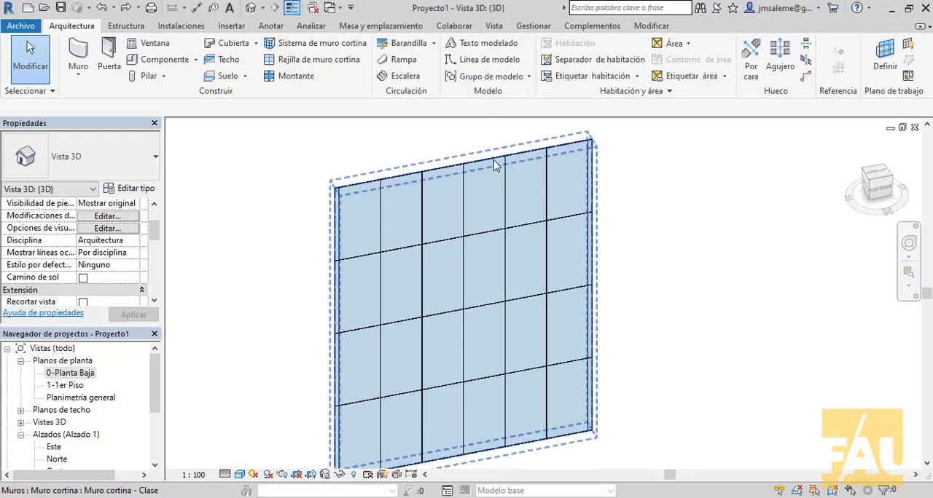
- Open the curtain wall's type properties at the Montantes verticales and Montantes horizontales parameters
{"action": "left_click", "coordinate": [578, 246]}
{"action": "scroll", "coordinate": [626, 248], "scroll_direction": "down", "scroll_amount": 1}
{"action": "middle_click_drag", "start_coordinate": [704, 252], "coordinate": [799, 232]}
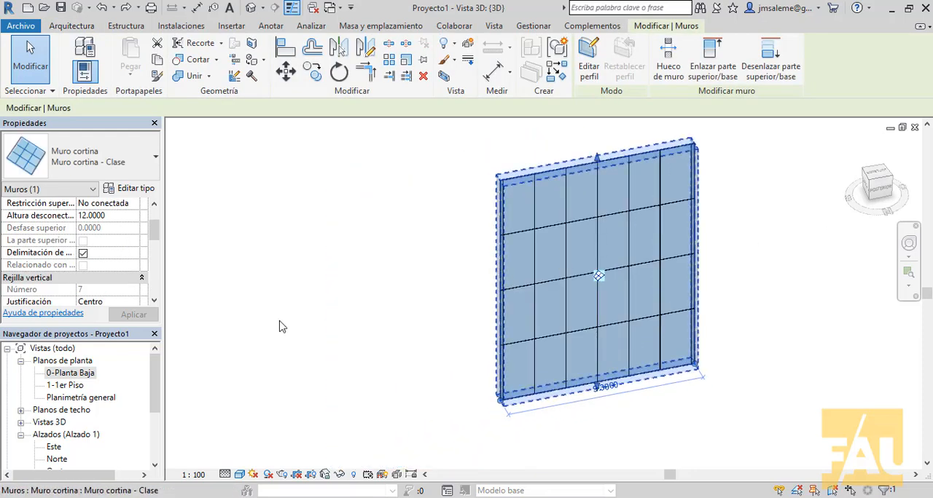
{"action": "left_click", "coordinate": [133, 188]}
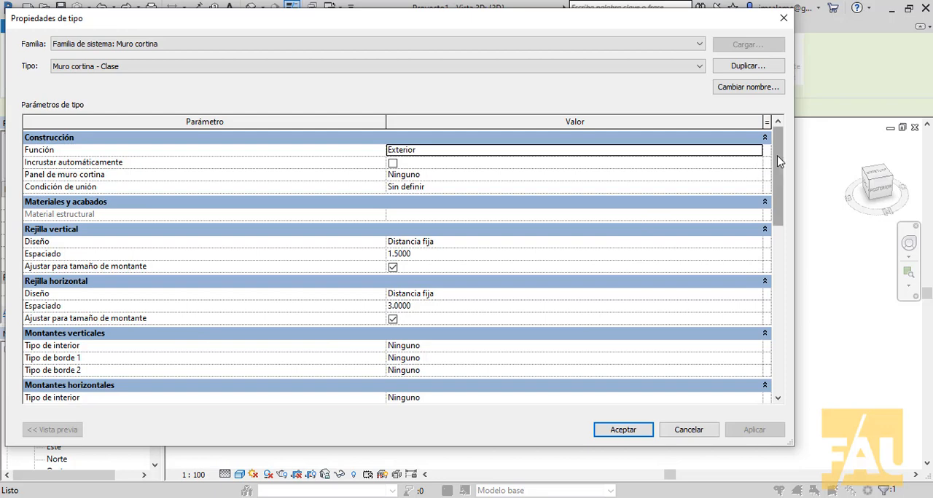
{"action": "left_click_drag", "start_coordinate": [777, 161], "coordinate": [750, 227]}
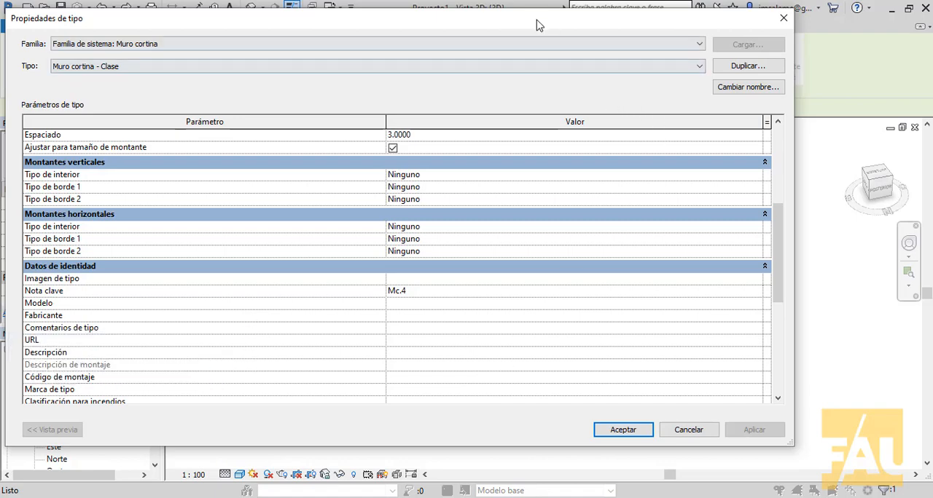
{"action": "left_click_drag", "start_coordinate": [537, 25], "coordinate": [603, 54]}
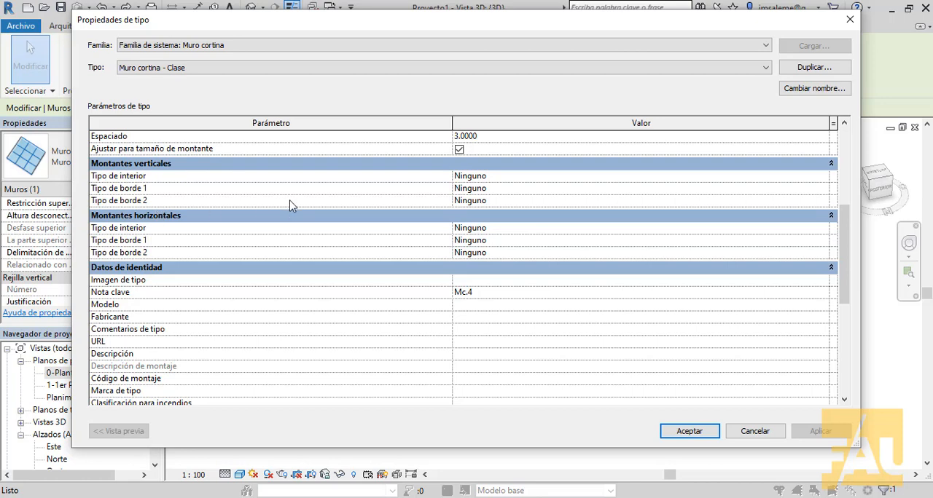
{"action": "left_click_drag", "start_coordinate": [428, 30], "coordinate": [423, 44]}
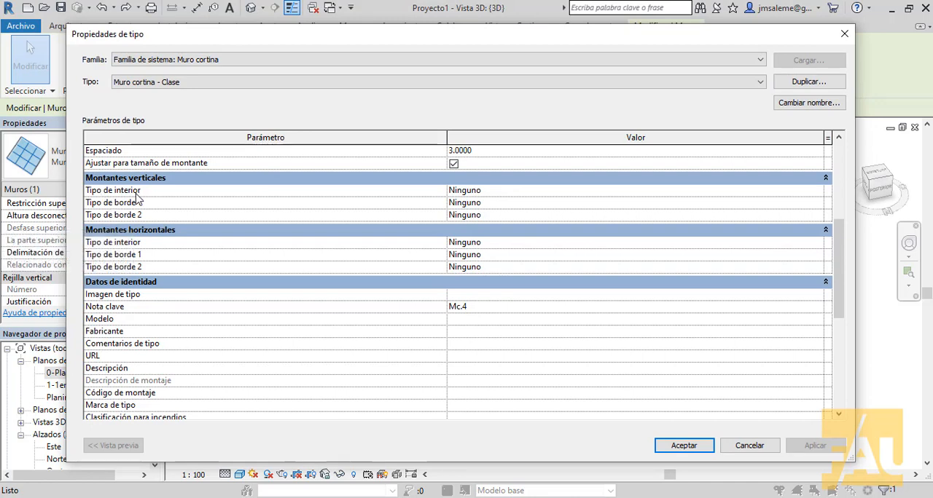
{"action": "left_click_drag", "start_coordinate": [438, 44], "coordinate": [377, 349]}
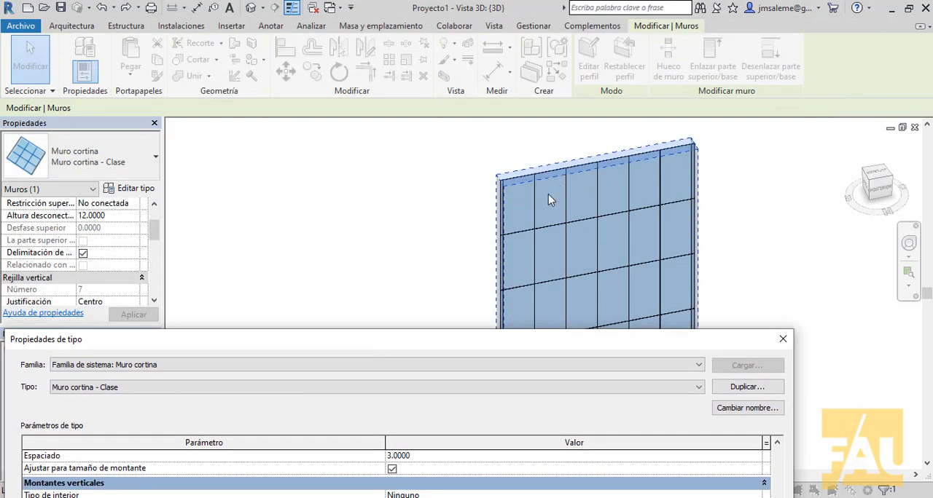
{"action": "left_click_drag", "start_coordinate": [526, 336], "coordinate": [548, 79]}
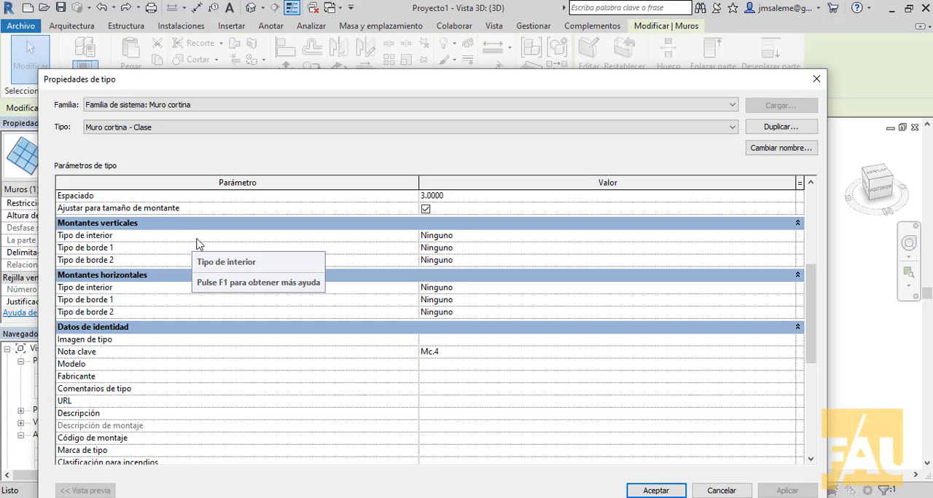
- Set the interior type of the vertical mullions to Montante rectangular - 5 x 20 cm in the Muro cortina - Clase type
{"action": "left_click", "coordinate": [568, 238]}
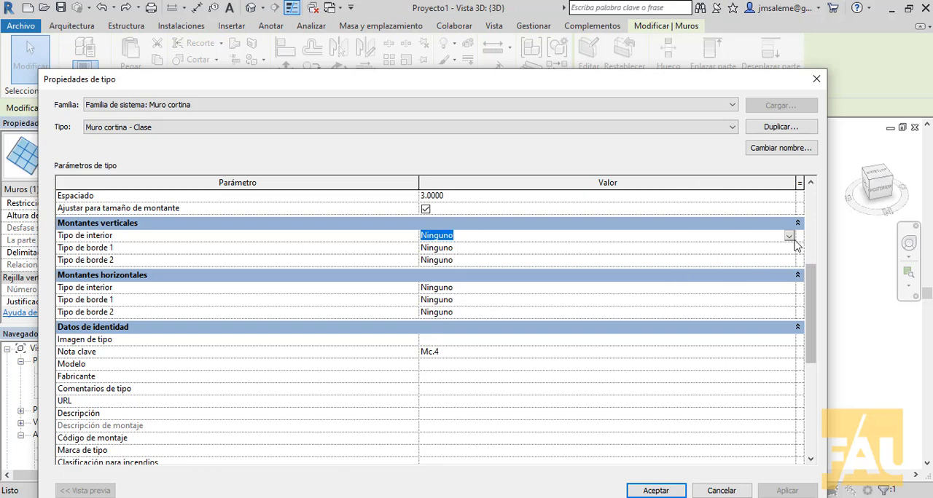
{"action": "left_click", "coordinate": [789, 236]}
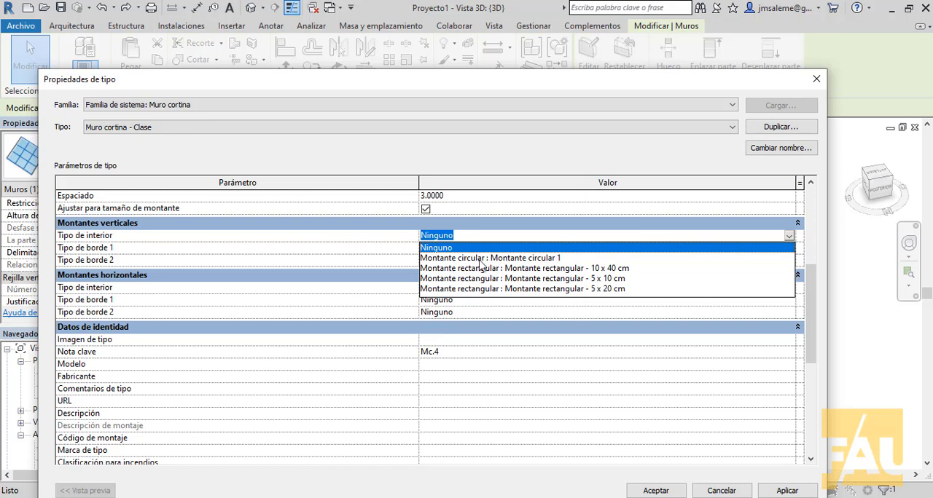
{"action": "left_click", "coordinate": [480, 259]}
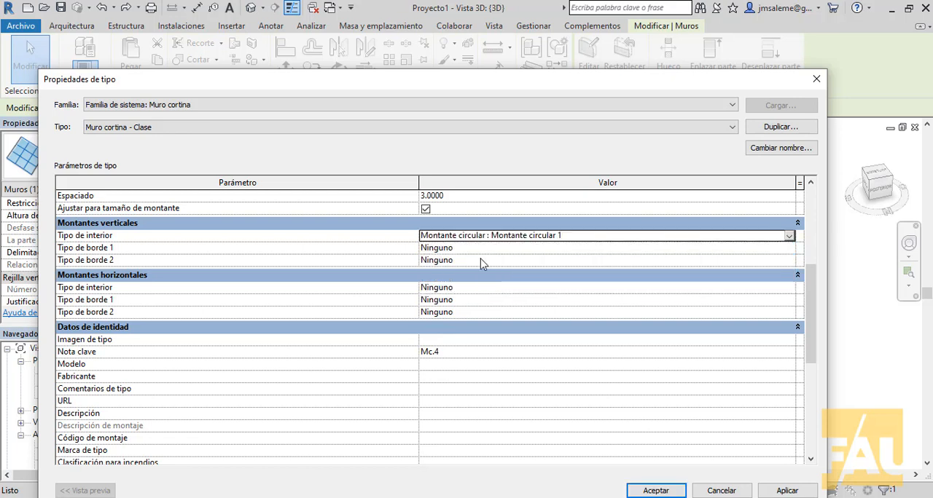
{"action": "left_click", "coordinate": [789, 236]}
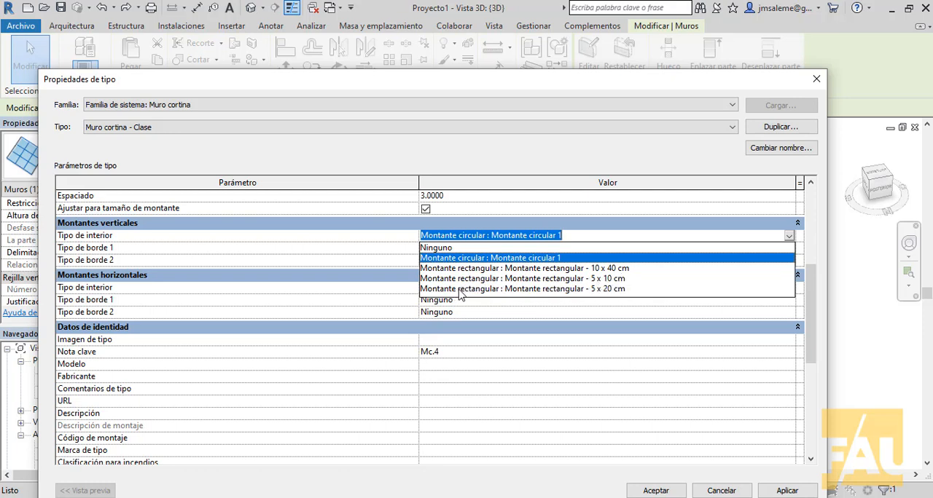
{"action": "left_click", "coordinate": [603, 289]}
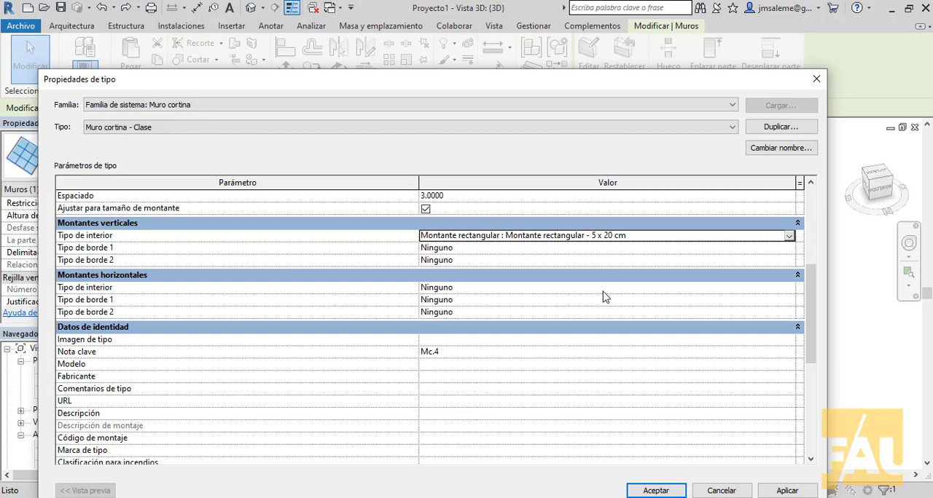
{"action": "left_click", "coordinate": [656, 490]}
{"action": "left_click", "coordinate": [735, 223]}
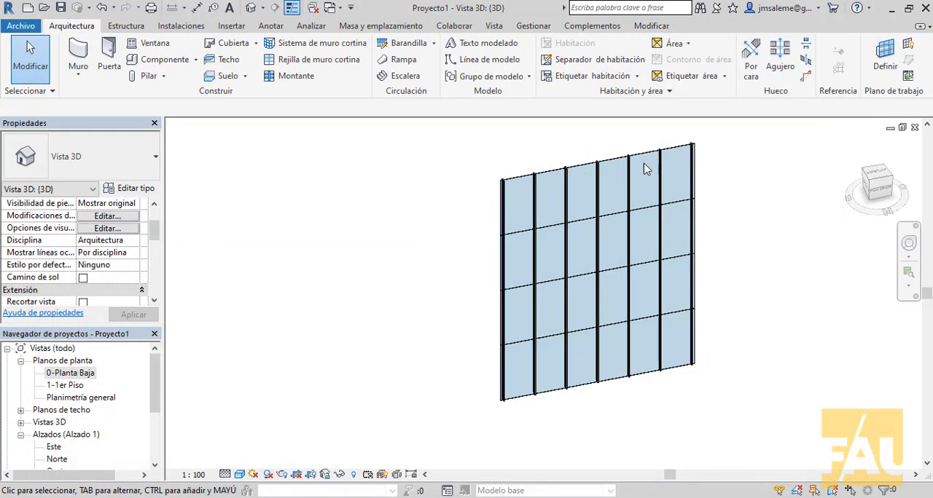
- Set the interior type of the horizontal mullions to Montante rectangular - 5 x 20 cm in the Muro cortina - Clase type
{"action": "scroll", "coordinate": [618, 183], "scroll_direction": "up", "scroll_amount": 5}
{"action": "scroll", "coordinate": [616, 190], "scroll_direction": "up", "scroll_amount": 5}
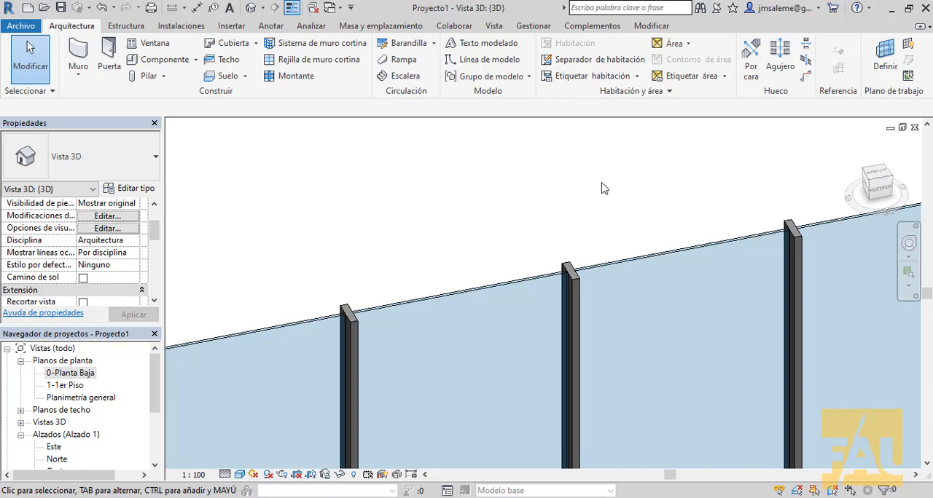
{"action": "left_click", "coordinate": [419, 291]}
{"action": "scroll", "coordinate": [595, 314], "scroll_direction": "down", "scroll_amount": 5}
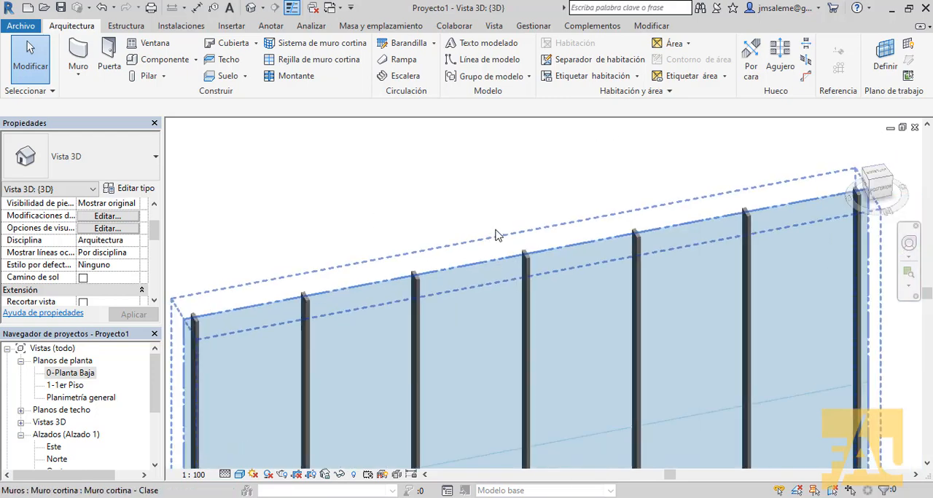
{"action": "middle_click_drag", "start_coordinate": [595, 313], "coordinate": [636, 218]}
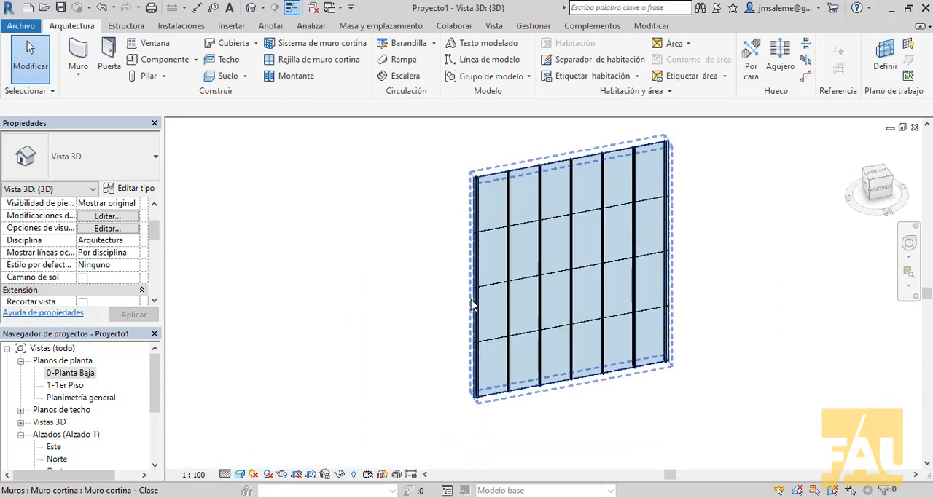
{"action": "left_click", "coordinate": [519, 175]}
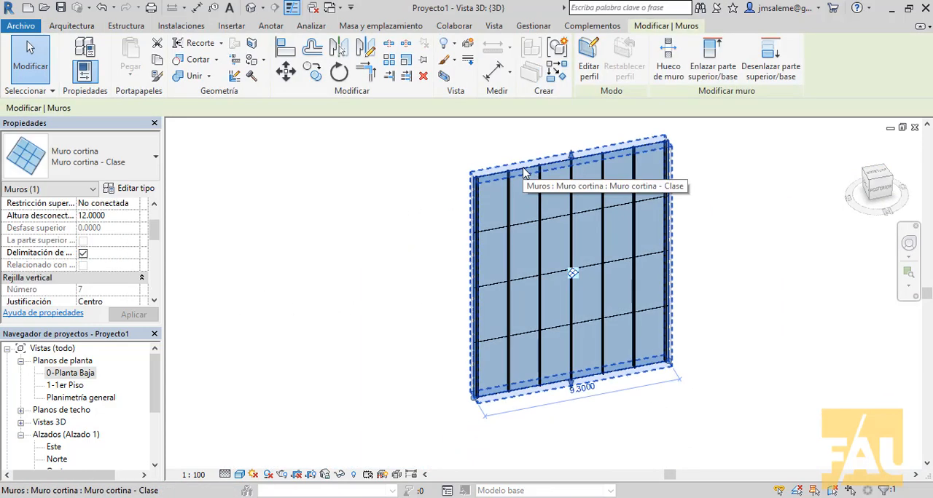
{"action": "left_click", "coordinate": [142, 190]}
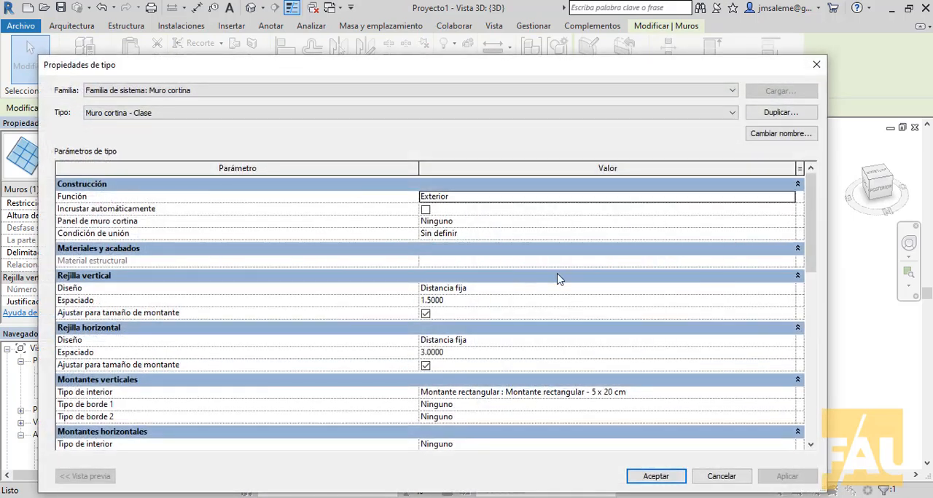
{"action": "scroll", "coordinate": [615, 277], "scroll_direction": "down", "scroll_amount": 4}
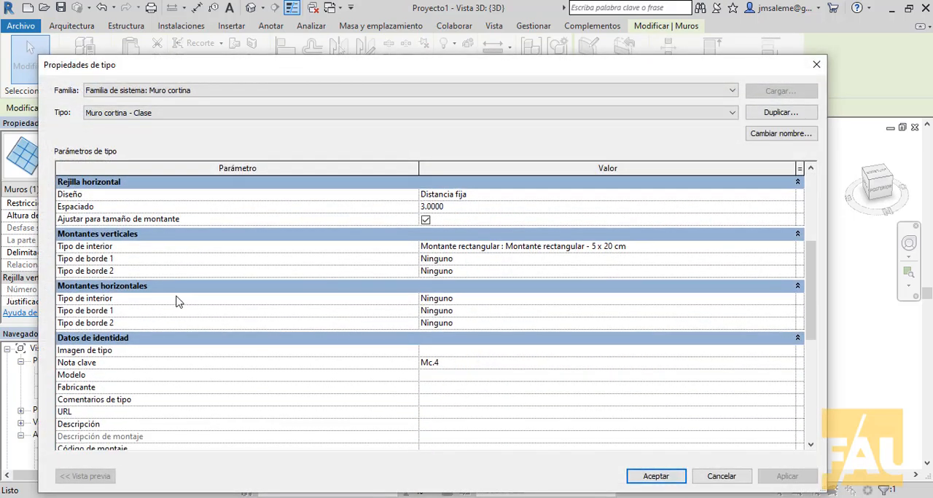
{"action": "left_click", "coordinate": [512, 299]}
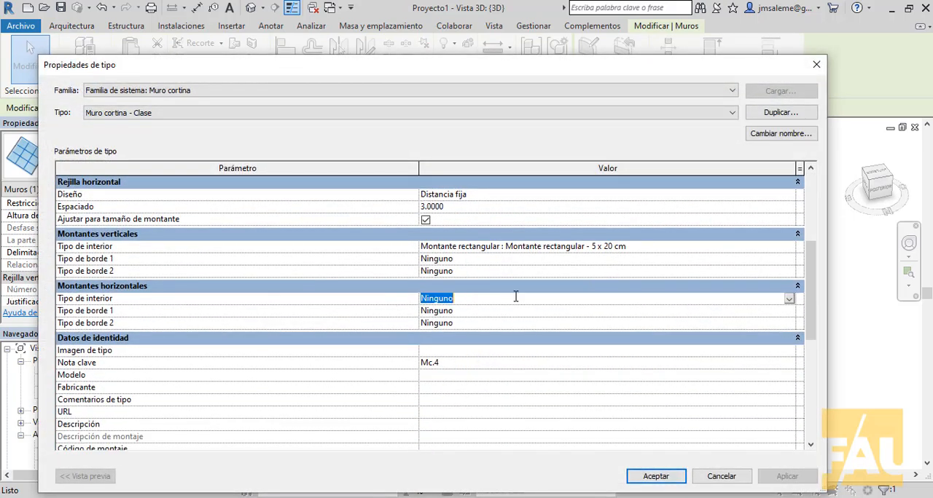
{"action": "left_click", "coordinate": [789, 299]}
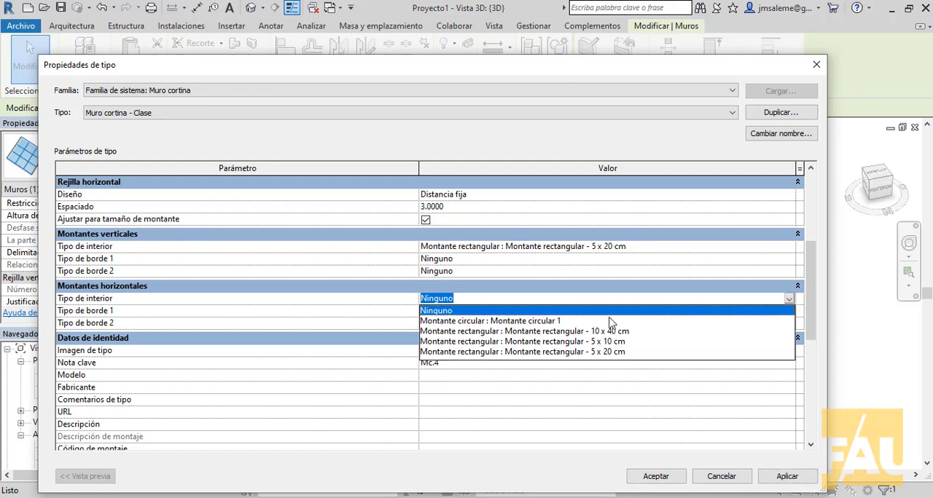
{"action": "left_click", "coordinate": [594, 352]}
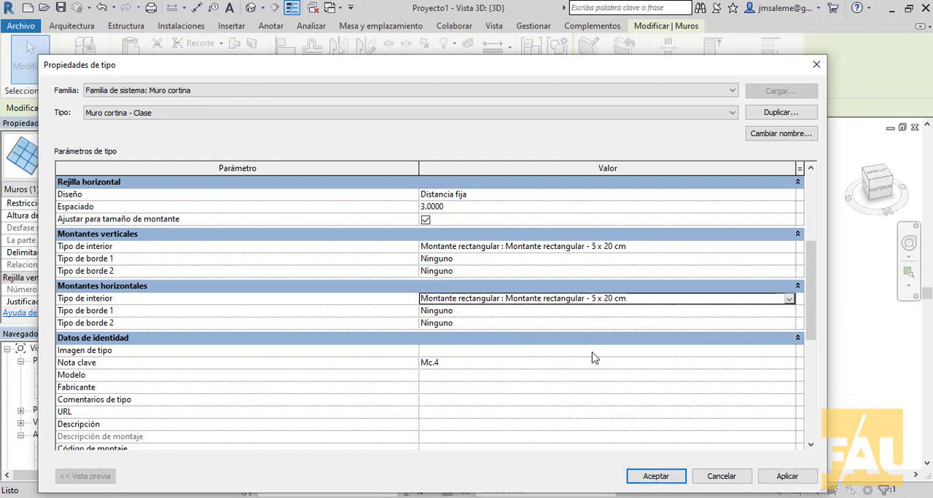
{"action": "left_click", "coordinate": [787, 477]}
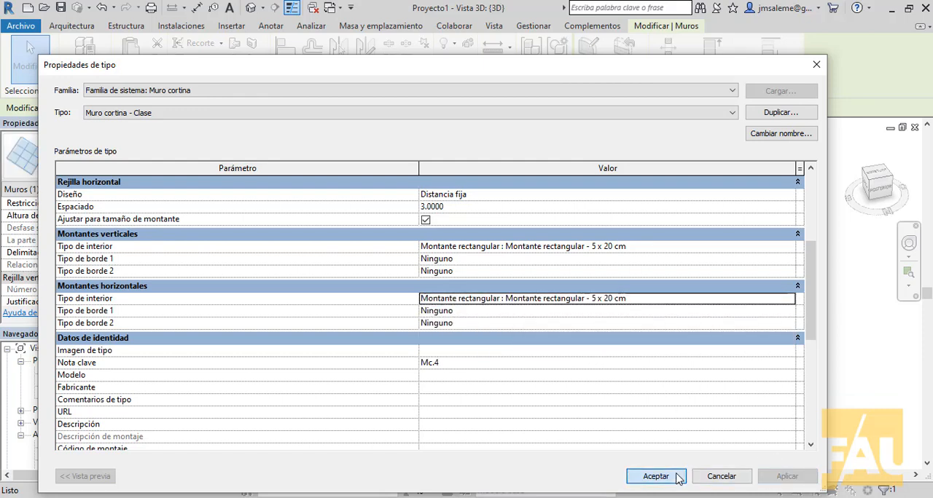
{"action": "left_click", "coordinate": [651, 475]}
{"action": "left_click", "coordinate": [347, 158]}
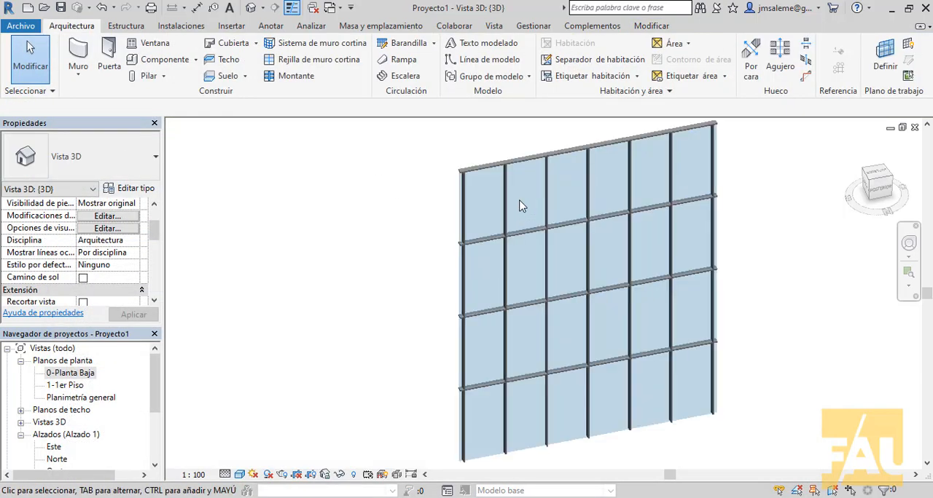
- Examine the curtain wall's interior mullions, their intersections and the wall's outer edges in the 3D view
{"action": "scroll", "coordinate": [525, 207], "scroll_direction": "up", "scroll_amount": 3}
{"action": "middle_click_drag", "start_coordinate": [525, 207], "coordinate": [521, 286]}
{"action": "scroll", "coordinate": [522, 284], "scroll_direction": "up", "scroll_amount": 3}
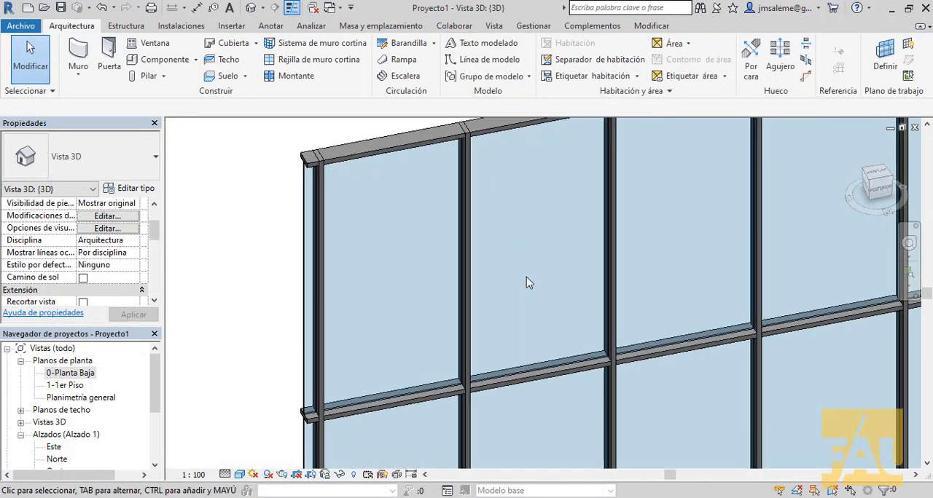
{"action": "scroll", "coordinate": [527, 282], "scroll_direction": "down", "scroll_amount": 3}
{"action": "middle_click_drag", "start_coordinate": [531, 287], "coordinate": [532, 264]}
{"action": "scroll", "coordinate": [541, 263], "scroll_direction": "down", "scroll_amount": 1}
{"action": "scroll", "coordinate": [543, 229], "scroll_direction": "down", "scroll_amount": 2}
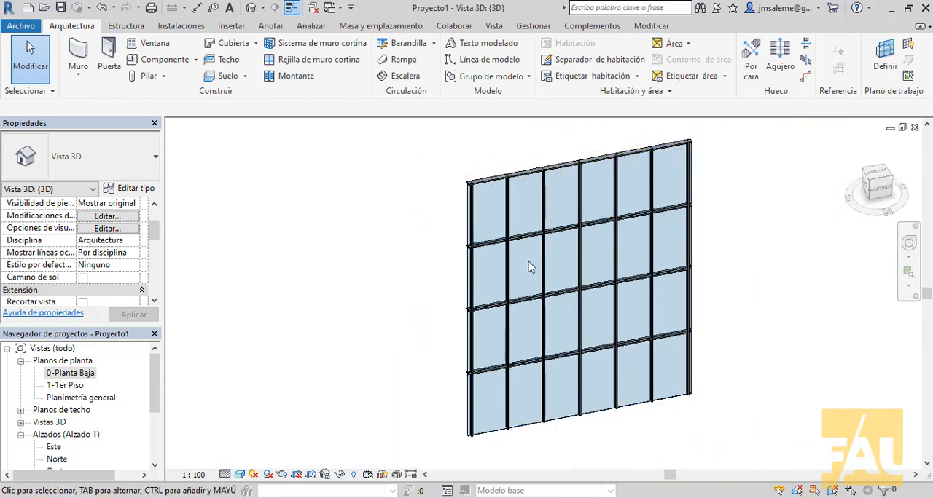
- Set Tipo de borde 1 of the vertical mullions to Montante rectangular - 5 x 20 cm in the curtain wall's type properties
{"action": "left_click", "coordinate": [513, 191]}
{"action": "left_click", "coordinate": [135, 191]}
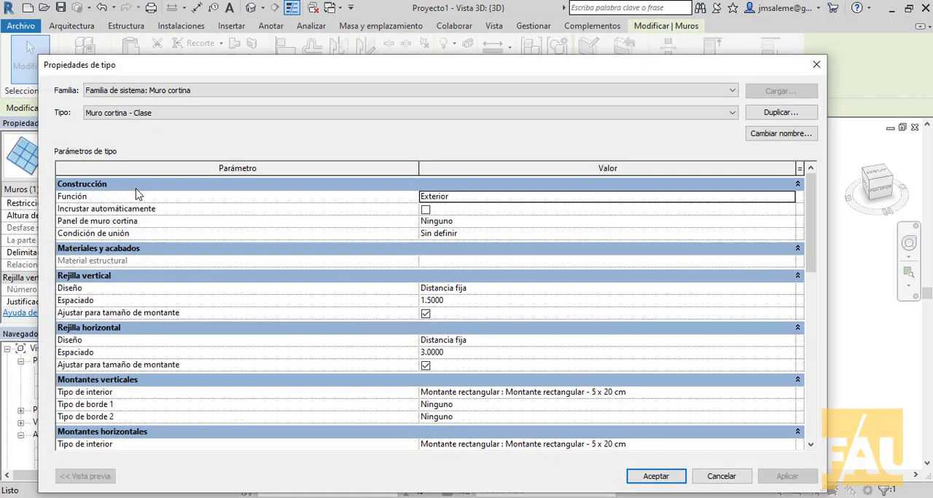
{"action": "scroll", "coordinate": [669, 377], "scroll_direction": "down", "scroll_amount": 3}
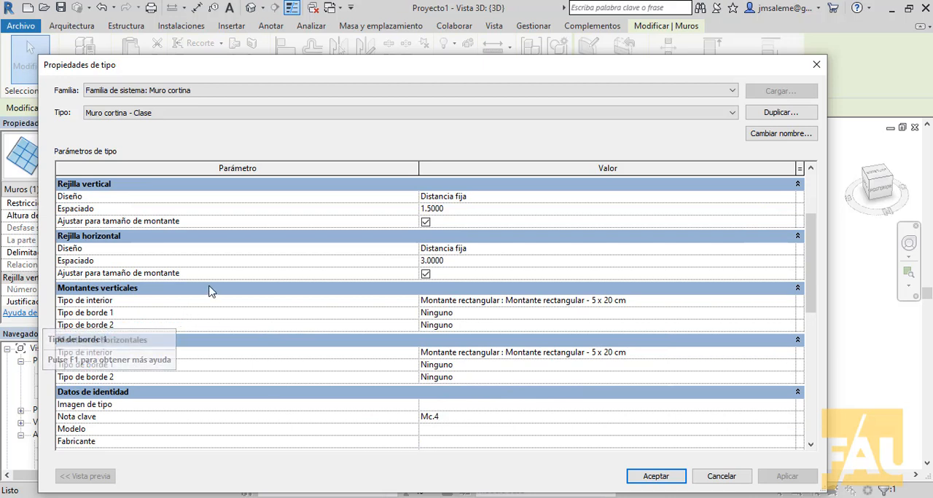
{"action": "left_click", "coordinate": [480, 314]}
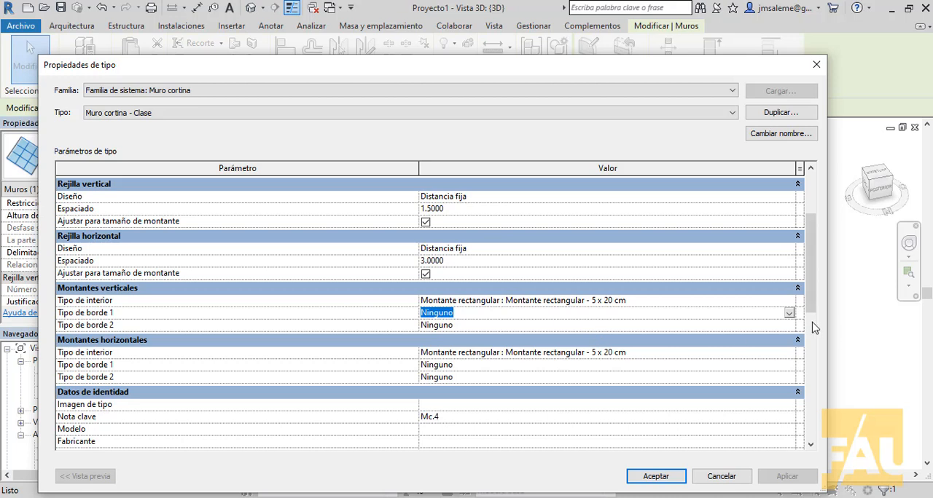
{"action": "left_click", "coordinate": [790, 313]}
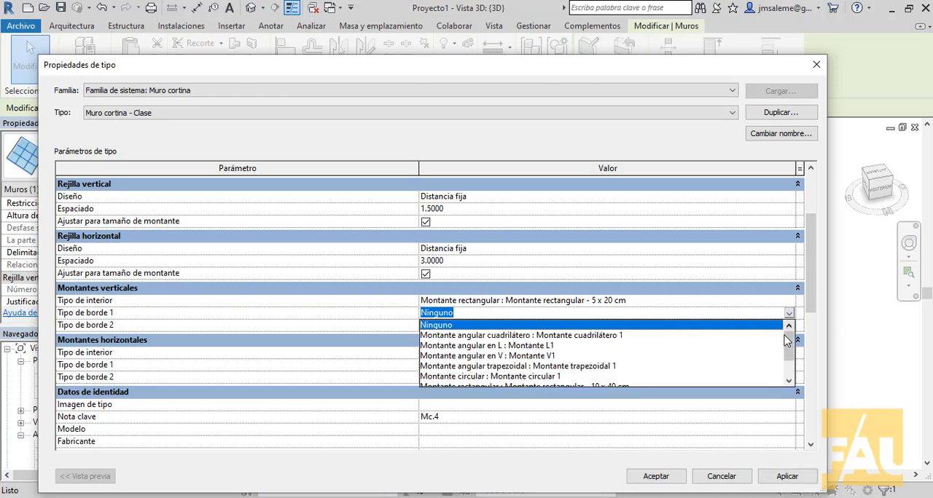
{"action": "left_click_drag", "start_coordinate": [789, 342], "coordinate": [793, 377]}
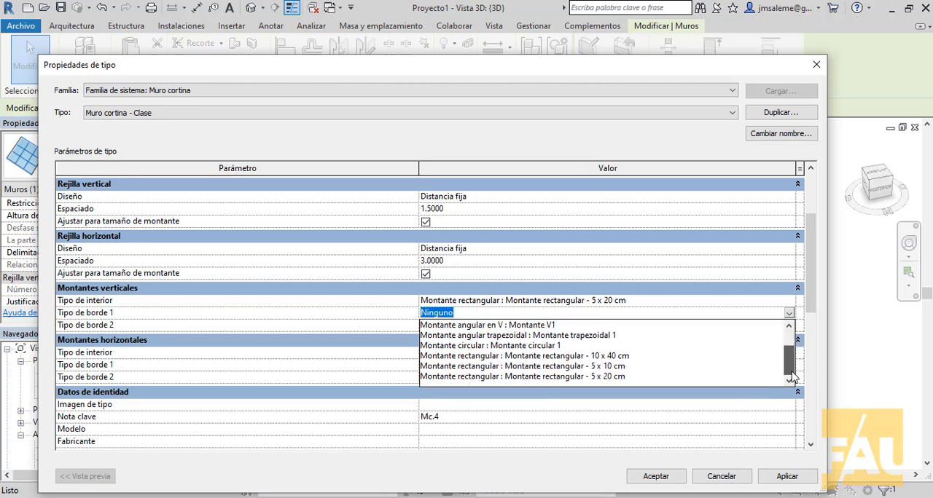
{"action": "left_click_drag", "start_coordinate": [792, 364], "coordinate": [793, 343]}
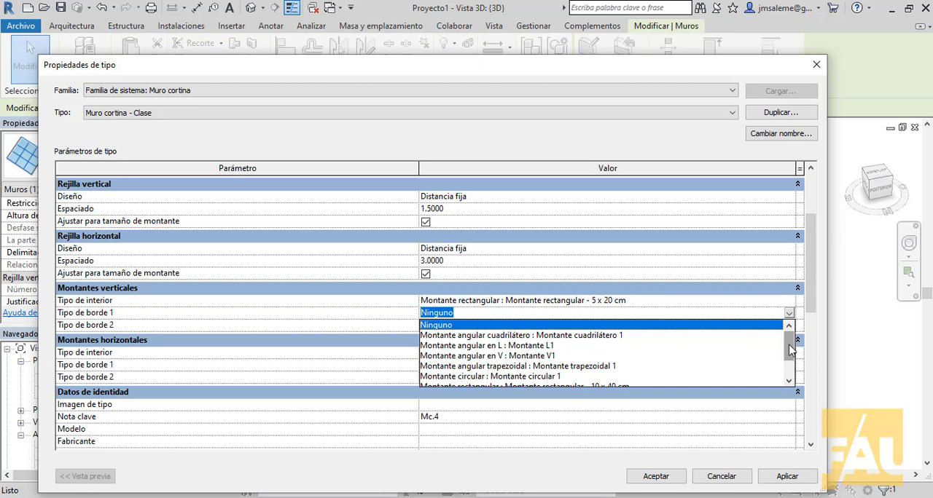
{"action": "left_click_drag", "start_coordinate": [791, 351], "coordinate": [787, 364]}
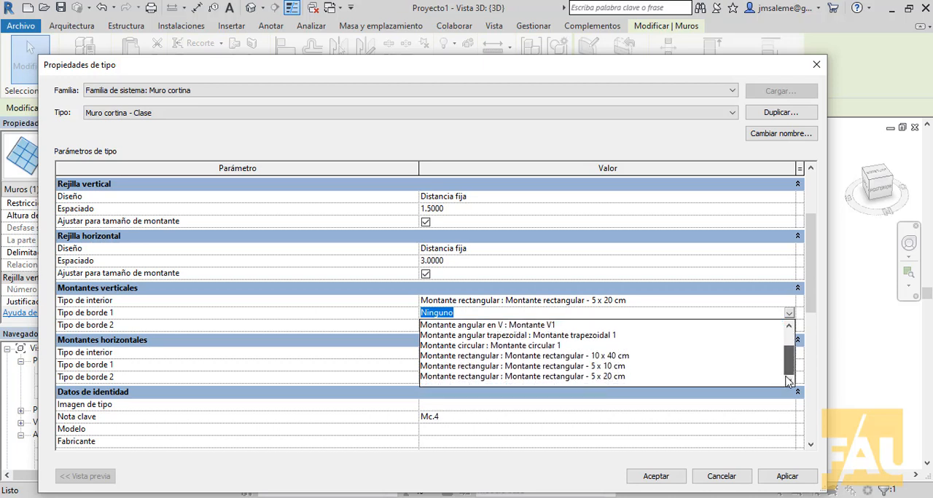
{"action": "left_click", "coordinate": [537, 377]}
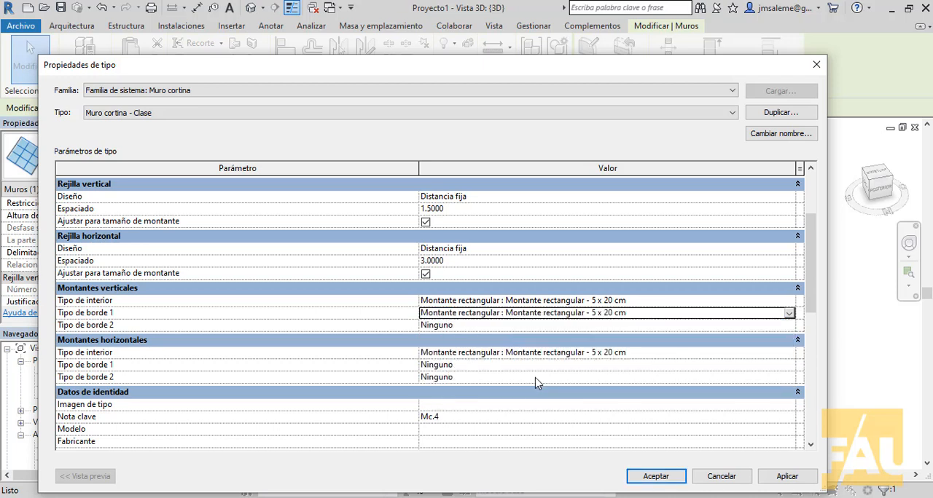
- Set Tipo de borde 2 of the vertical mullions to Montante rectangular - 5 x 20 cm
{"action": "left_click", "coordinate": [625, 325]}
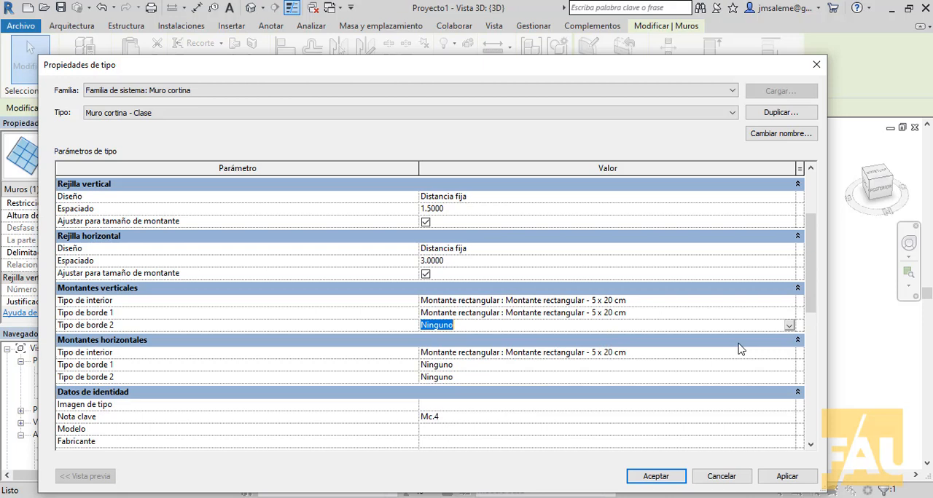
{"action": "left_click", "coordinate": [789, 326]}
{"action": "scroll", "coordinate": [775, 371], "scroll_direction": "down", "scroll_amount": 3}
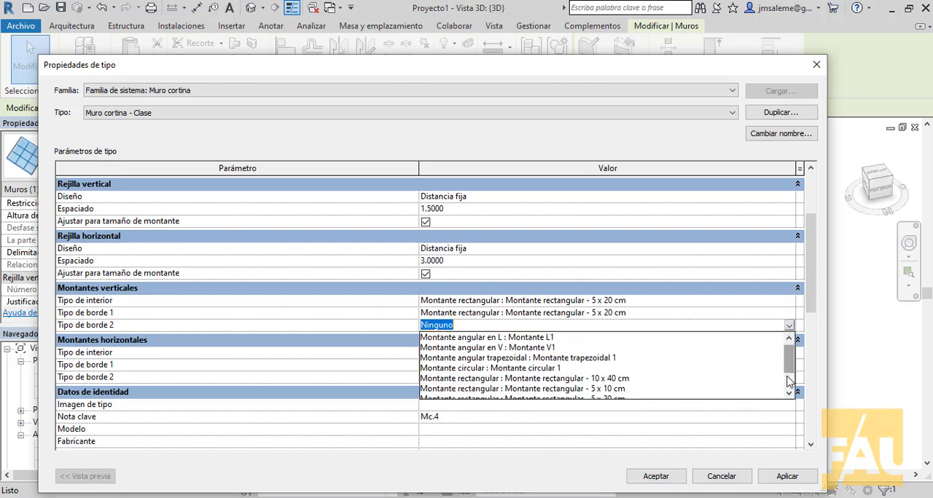
{"action": "left_click", "coordinate": [600, 389]}
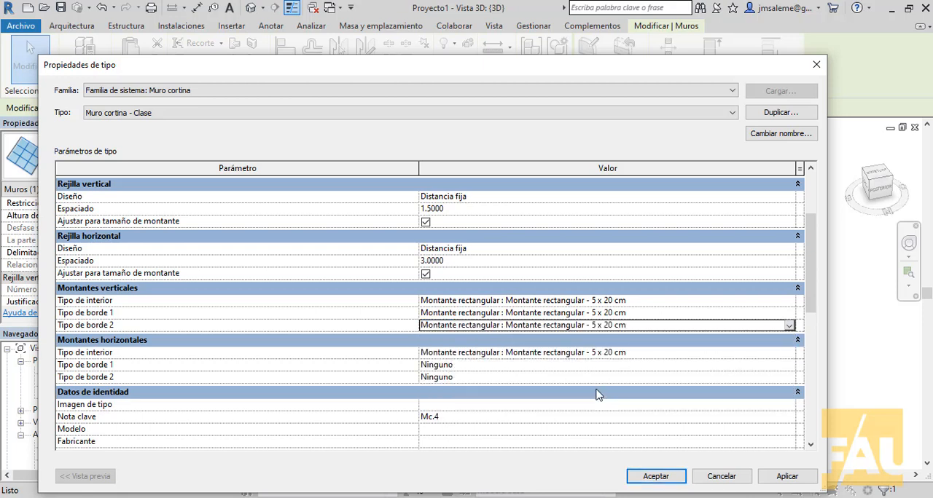
- Set Tipo de borde 1 of the horizontal mullions to Montante rectangular - 5 x 20 cm
{"action": "left_click", "coordinate": [698, 365]}
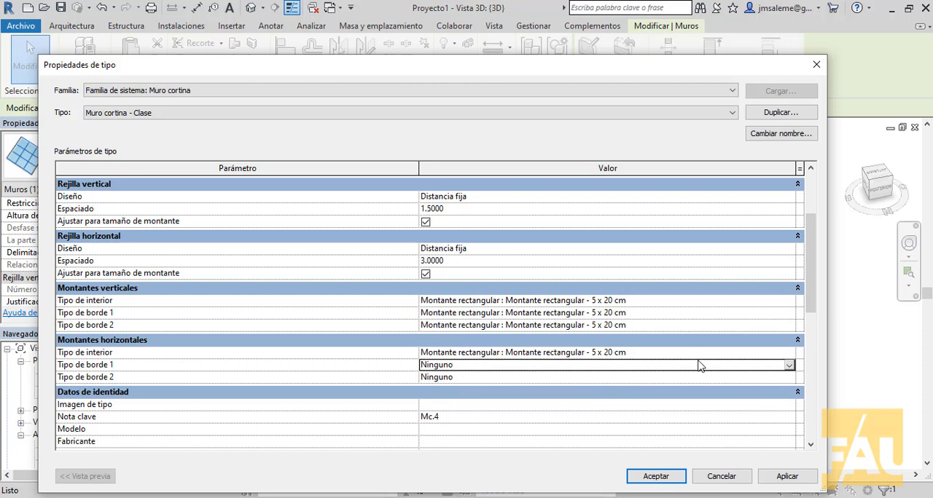
{"action": "left_click", "coordinate": [789, 365]}
{"action": "scroll", "coordinate": [787, 423], "scroll_direction": "down", "scroll_amount": 2}
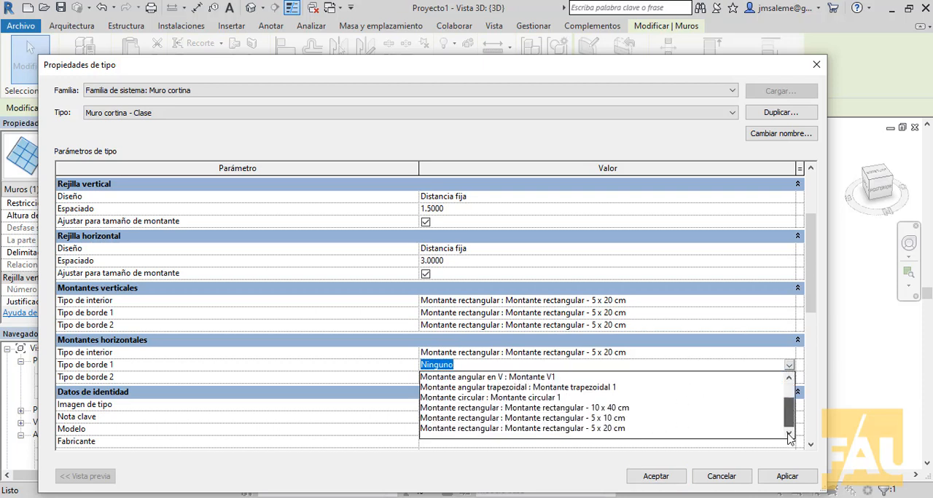
{"action": "left_click", "coordinate": [528, 428]}
- Set Tipo de borde 2 of the horizontal mullions to Montante rectangular - 5 x 20 cm and apply the type changes
{"action": "left_click", "coordinate": [612, 378]}
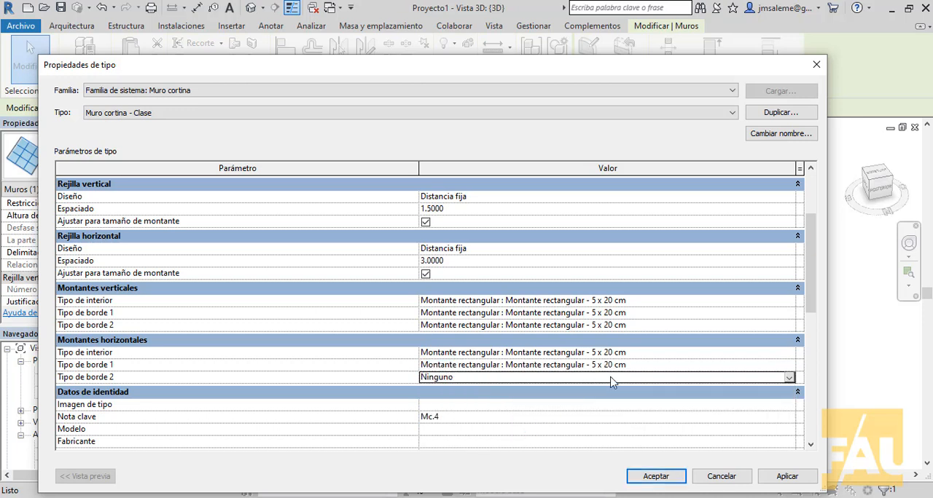
{"action": "left_click", "coordinate": [788, 378]}
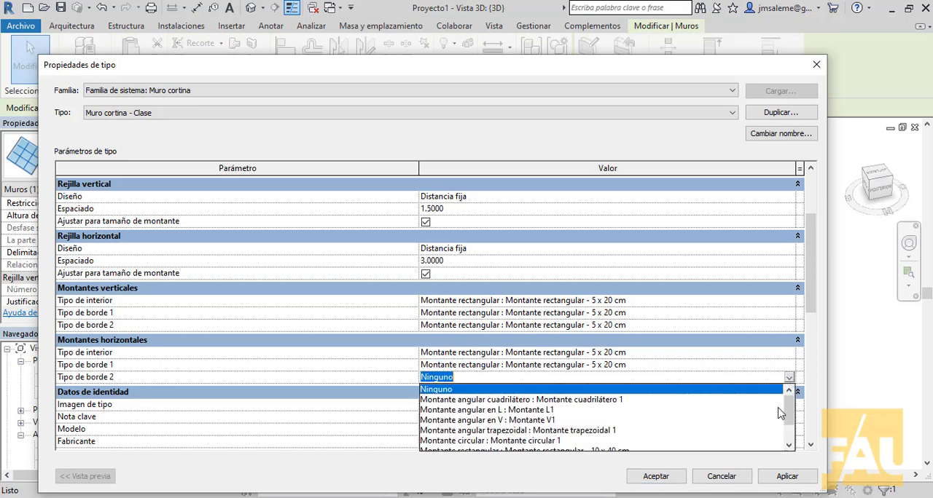
{"action": "left_click_drag", "start_coordinate": [787, 413], "coordinate": [789, 434]}
{"action": "left_click", "coordinate": [596, 441]}
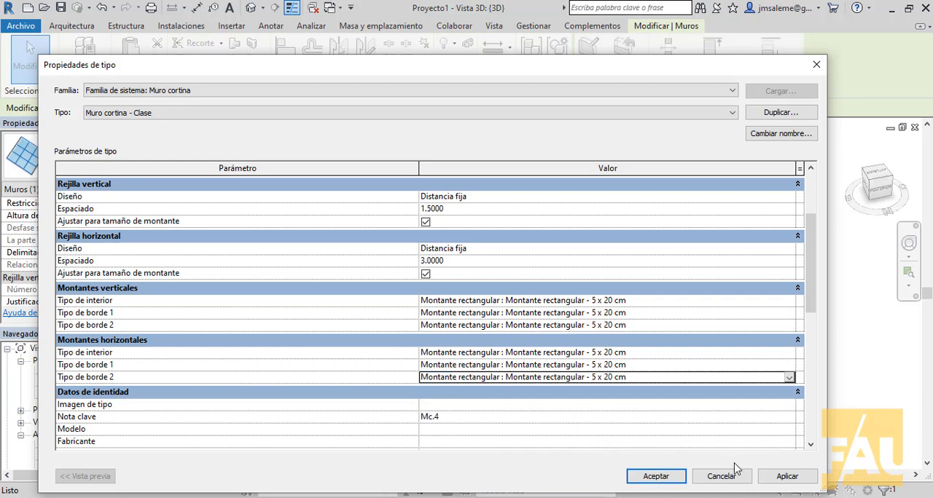
{"action": "left_click", "coordinate": [790, 477]}
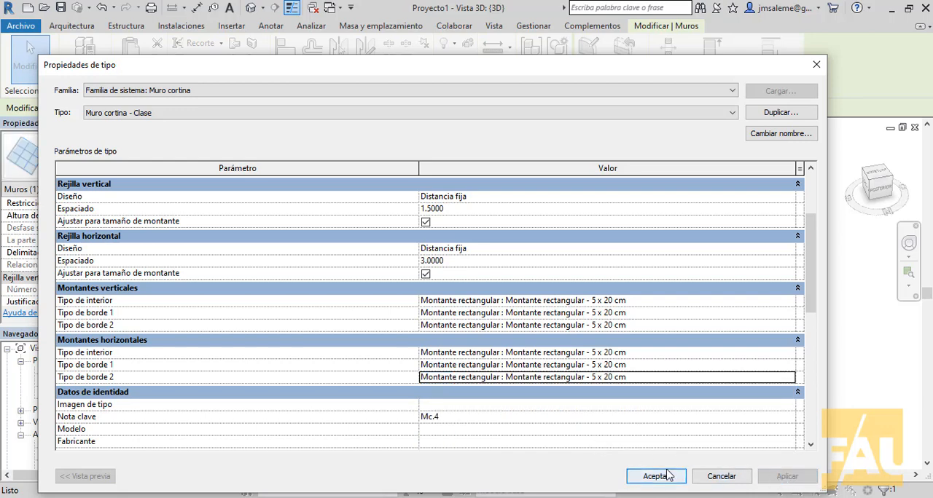
{"action": "left_click", "coordinate": [666, 475]}
{"action": "left_click", "coordinate": [750, 341]}
- Examine the border mullions along the curtain wall's side edges and its upper corner in the 3D view
{"action": "scroll", "coordinate": [731, 336], "scroll_direction": "up", "scroll_amount": 2}
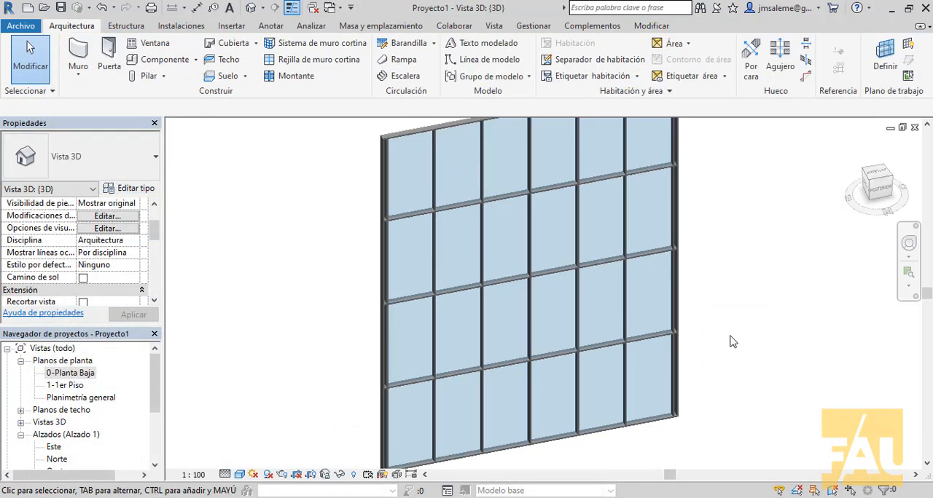
{"action": "middle_click_drag", "start_coordinate": [736, 338], "coordinate": [765, 305]}
{"action": "scroll", "coordinate": [395, 374], "scroll_direction": "up", "scroll_amount": 5}
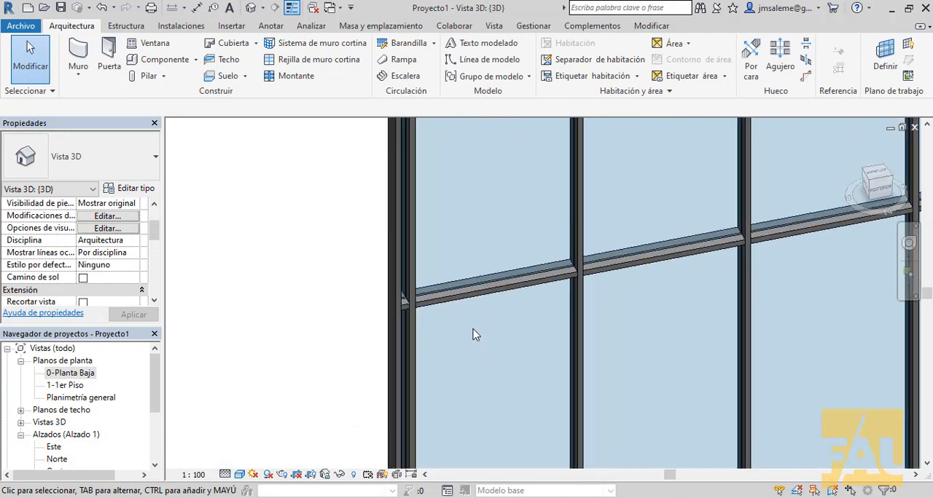
{"action": "middle_click_drag", "start_coordinate": [474, 333], "coordinate": [424, 372]}
{"action": "scroll", "coordinate": [437, 344], "scroll_direction": "down", "scroll_amount": 5}
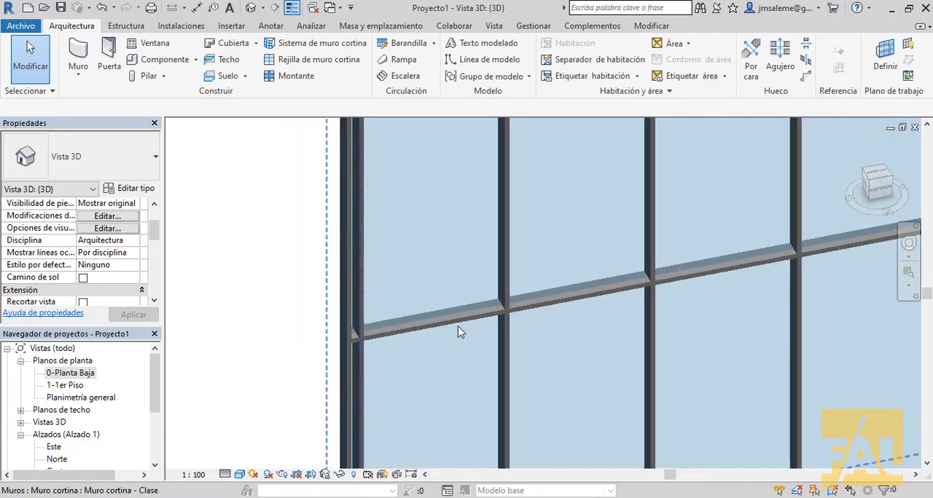
{"action": "middle_click_drag", "start_coordinate": [540, 328], "coordinate": [465, 358]}
{"action": "scroll", "coordinate": [478, 333], "scroll_direction": "down", "scroll_amount": 2}
{"action": "middle_click_drag", "start_coordinate": [512, 310], "coordinate": [388, 468]}
{"action": "scroll", "coordinate": [554, 328], "scroll_direction": "down", "scroll_amount": 2}
{"action": "scroll", "coordinate": [573, 349], "scroll_direction": "up", "scroll_amount": 7}
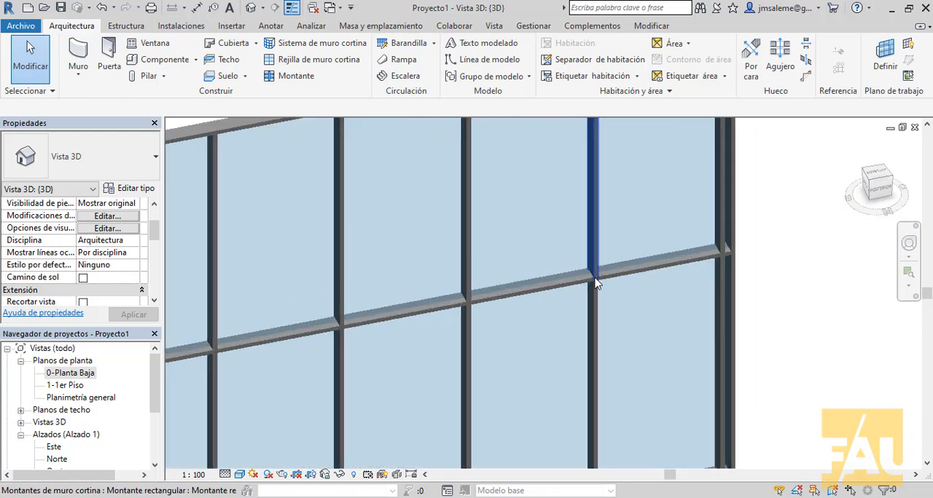
{"action": "middle_click_drag", "start_coordinate": [603, 237], "coordinate": [561, 417]}
{"action": "scroll", "coordinate": [686, 219], "scroll_direction": "up", "scroll_amount": 5}
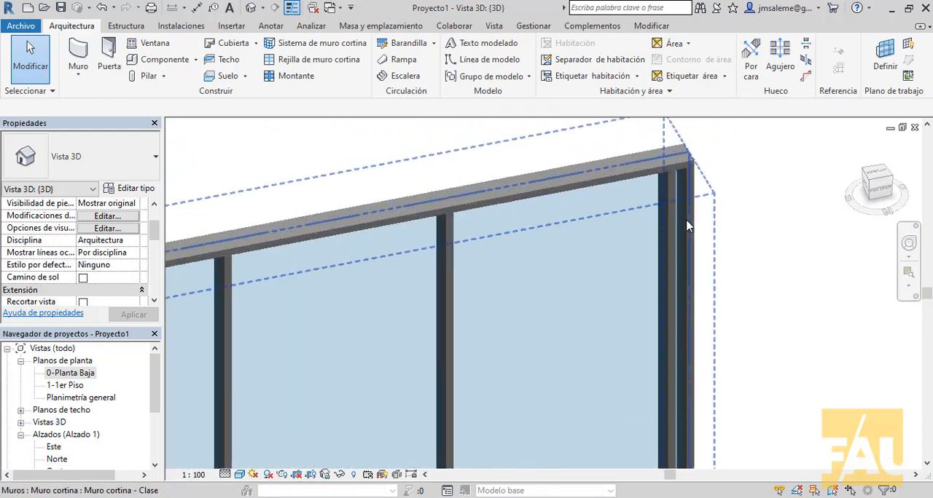
- Inspect the top mullions at the curtain wall's upper corner and review the wall's type parameters without changing them
{"action": "scroll", "coordinate": [736, 222], "scroll_direction": "up", "scroll_amount": 1}
{"action": "middle_click_drag", "start_coordinate": [735, 222], "coordinate": [730, 315]}
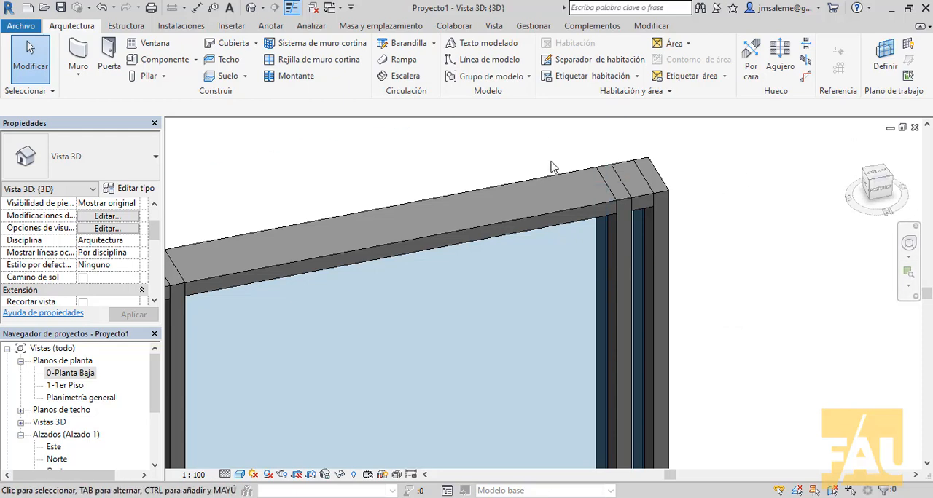
{"action": "left_click", "coordinate": [328, 228]}
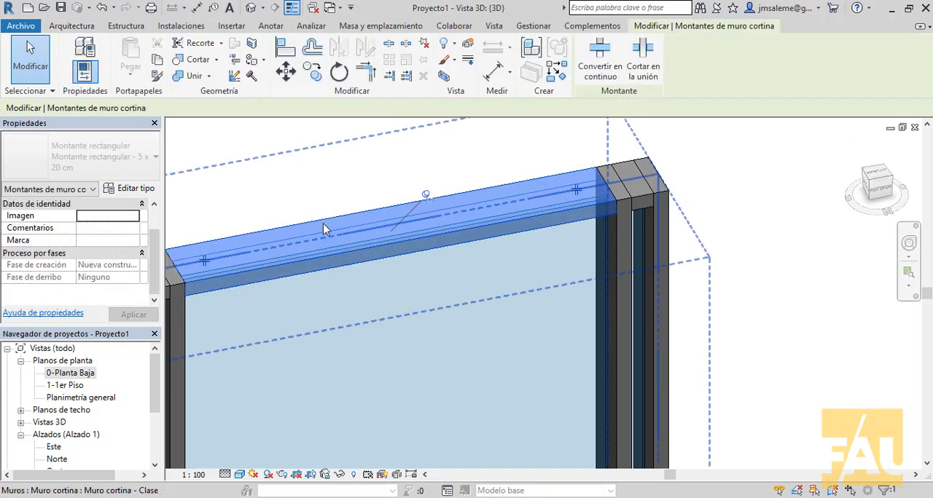
{"action": "left_click", "coordinate": [330, 171]}
{"action": "left_click", "coordinate": [657, 177]}
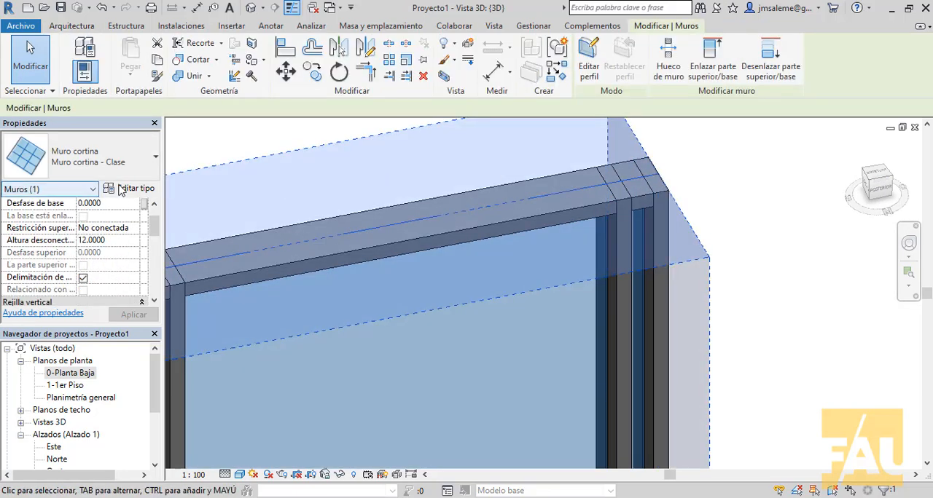
{"action": "left_click", "coordinate": [124, 188]}
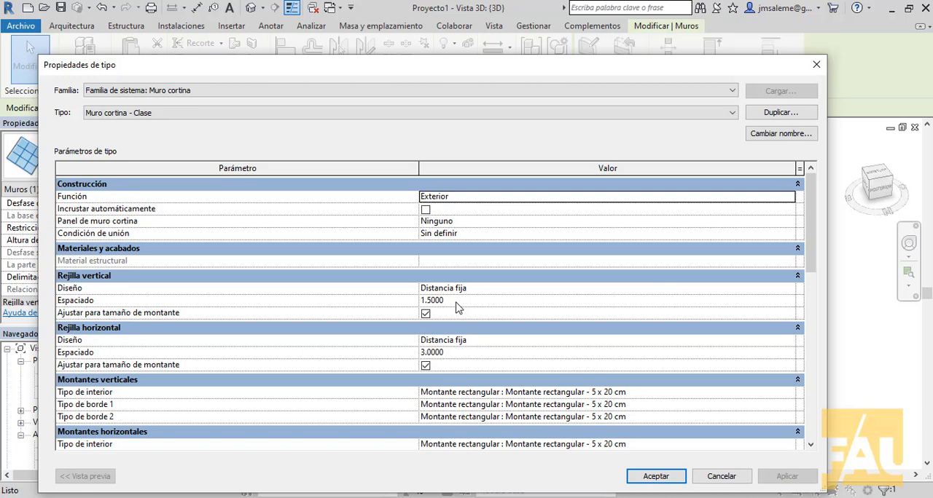
{"action": "left_click", "coordinate": [722, 477]}
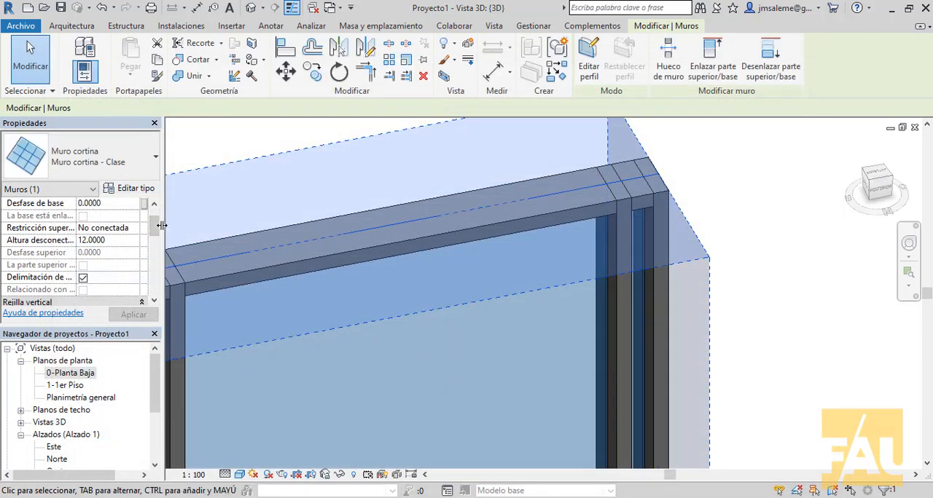
- Set the Justificación of the selected curtain wall's vertical grid to Inicio and apply it
{"action": "left_click_drag", "start_coordinate": [155, 226], "coordinate": [154, 254]}
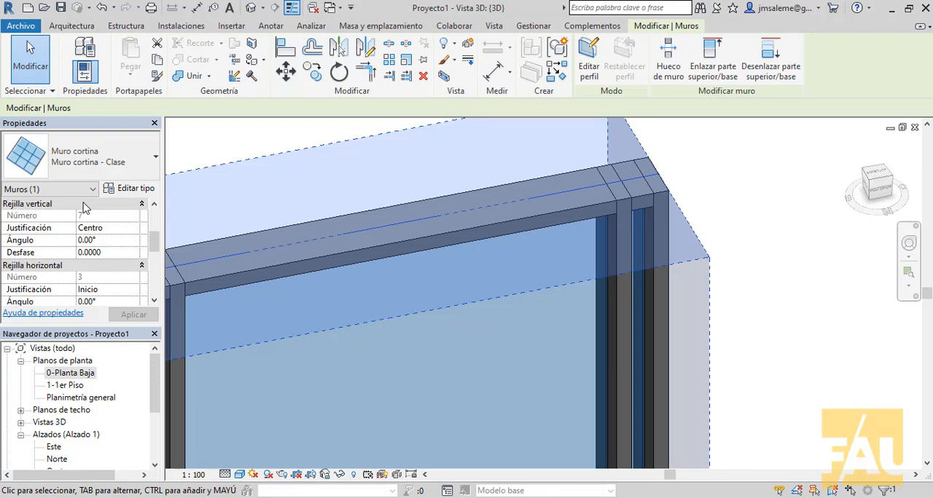
{"action": "left_click", "coordinate": [134, 229]}
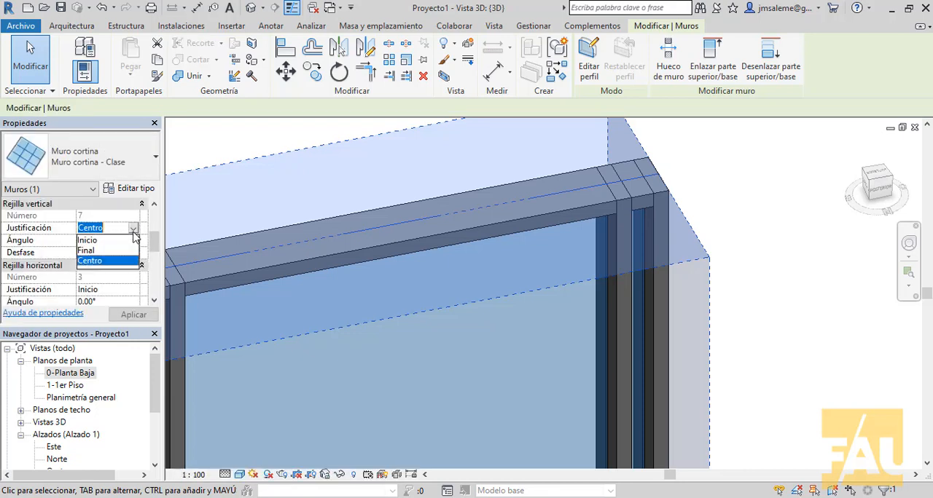
{"action": "left_click", "coordinate": [90, 242]}
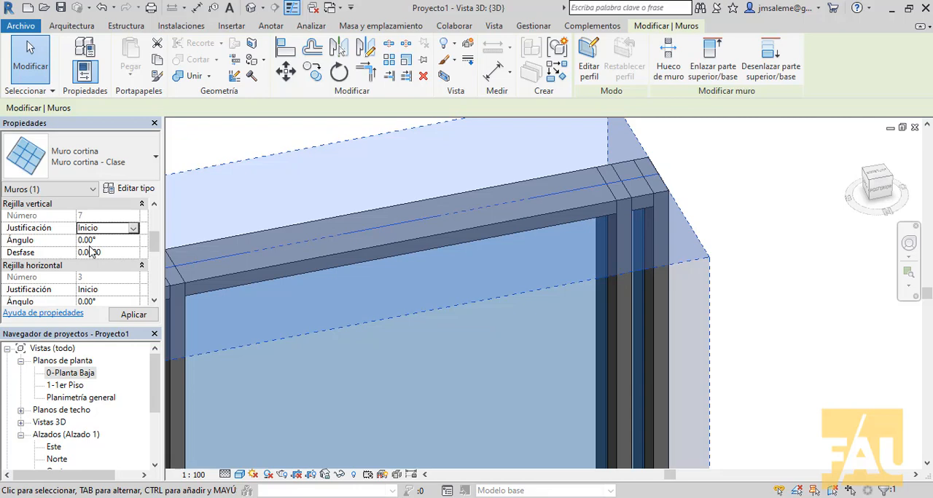
{"action": "left_click", "coordinate": [121, 317]}
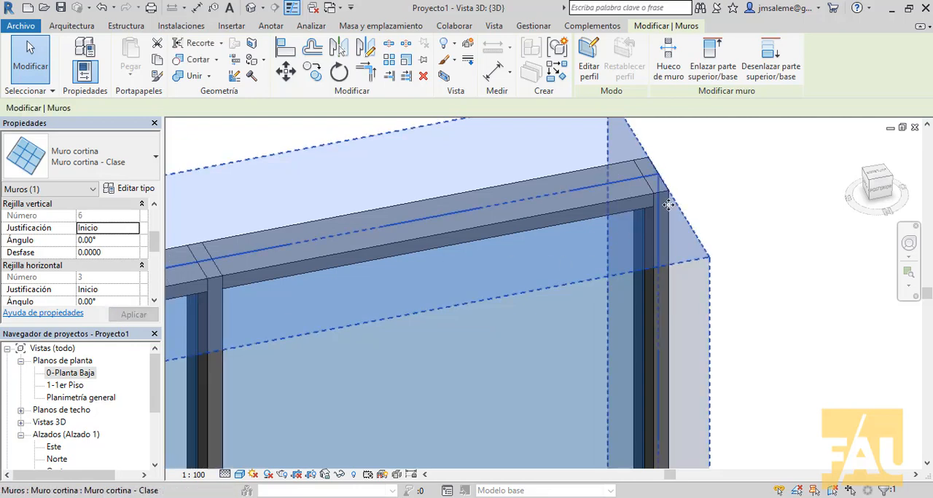
- Examine how the vertical grid divisions are distributed along the full width of the curtain wall in the 3D view
{"action": "scroll", "coordinate": [668, 199], "scroll_direction": "down", "scroll_amount": 5}
{"action": "scroll", "coordinate": [601, 233], "scroll_direction": "down", "scroll_amount": 4}
{"action": "middle_click_drag", "start_coordinate": [601, 234], "coordinate": [871, 201]}
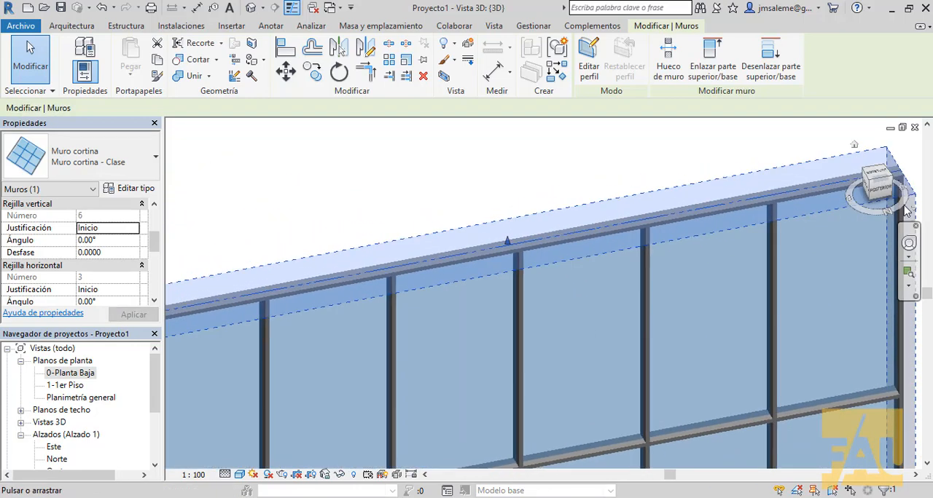
{"action": "middle_click_drag", "start_coordinate": [364, 303], "coordinate": [634, 243]}
{"action": "scroll", "coordinate": [465, 271], "scroll_direction": "up", "scroll_amount": 5}
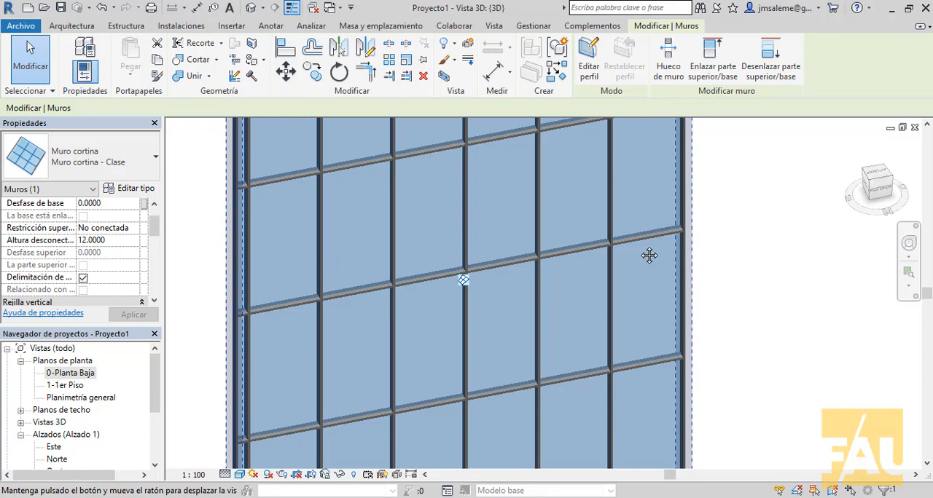
{"action": "middle_click_drag", "start_coordinate": [649, 255], "coordinate": [637, 282]}
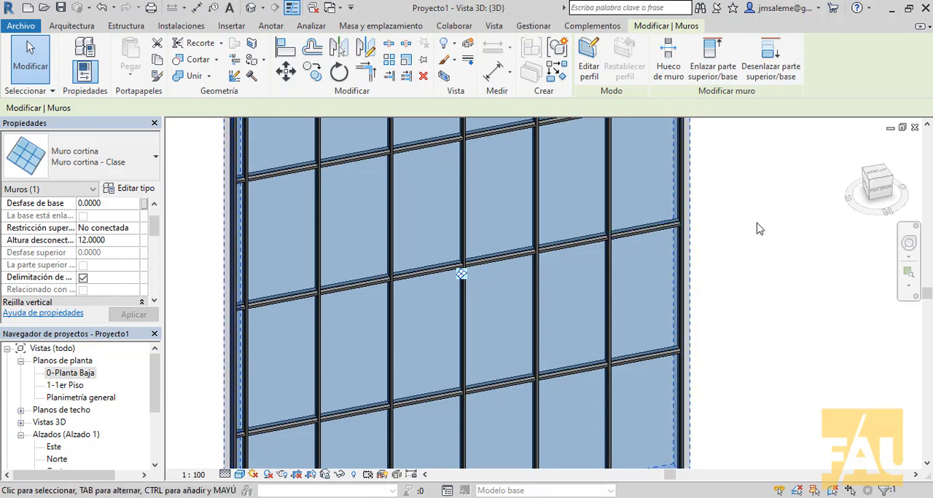
{"action": "scroll", "coordinate": [766, 239], "scroll_direction": "down", "scroll_amount": 3}
{"action": "middle_click_drag", "start_coordinate": [766, 241], "coordinate": [728, 337]}
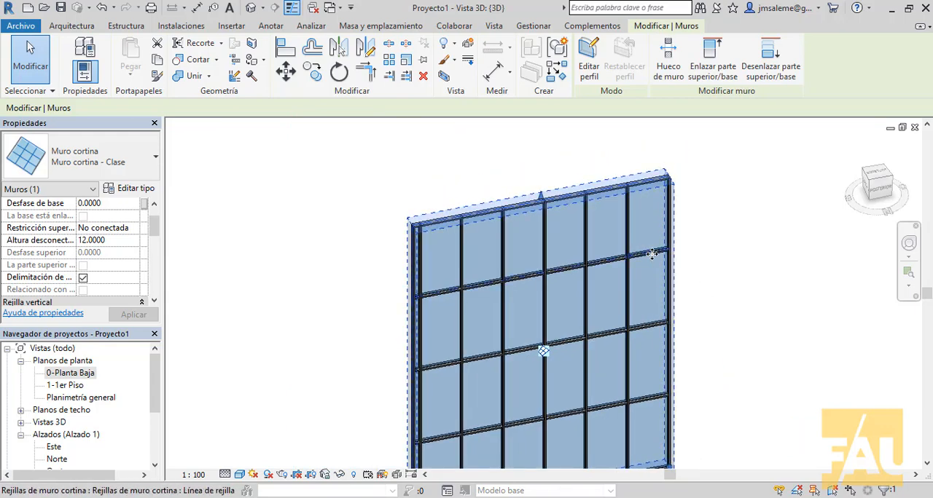
- Change the end glazed panel in the second row from the top to the type Panel de sistema Uniforme
{"action": "scroll", "coordinate": [651, 254], "scroll_direction": "up", "scroll_amount": 2}
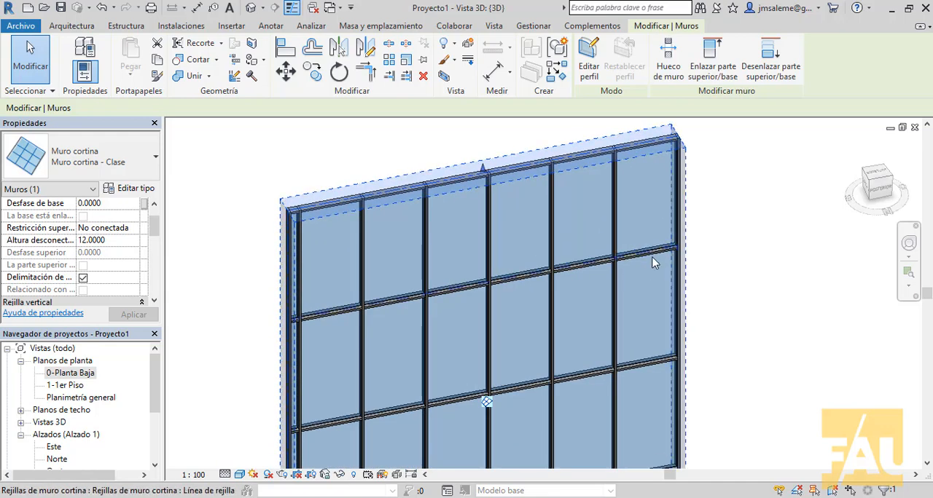
{"action": "left_click", "coordinate": [653, 263]}
{"action": "scroll", "coordinate": [708, 264], "scroll_direction": "down", "scroll_amount": 2}
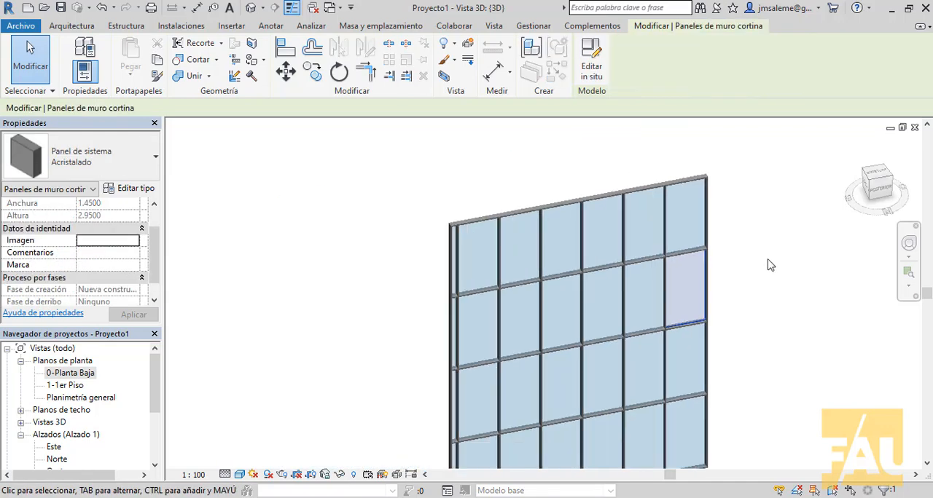
{"action": "scroll", "coordinate": [699, 233], "scroll_direction": "up", "scroll_amount": 1}
{"action": "scroll", "coordinate": [671, 217], "scroll_direction": "up", "scroll_amount": 1}
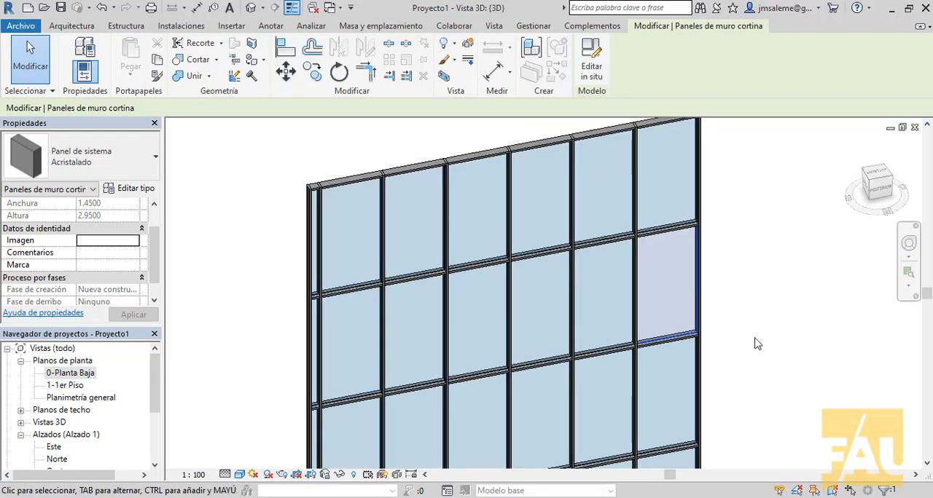
{"action": "left_click", "coordinate": [155, 162]}
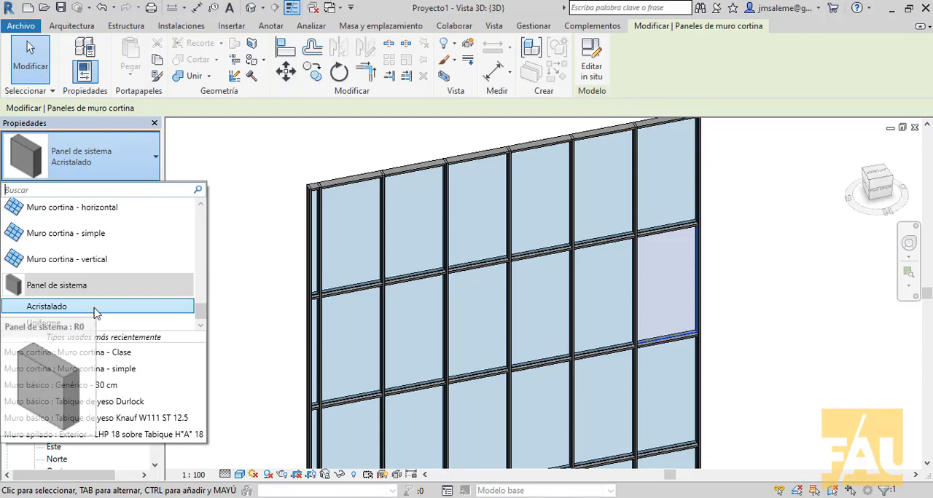
{"action": "left_click", "coordinate": [87, 325]}
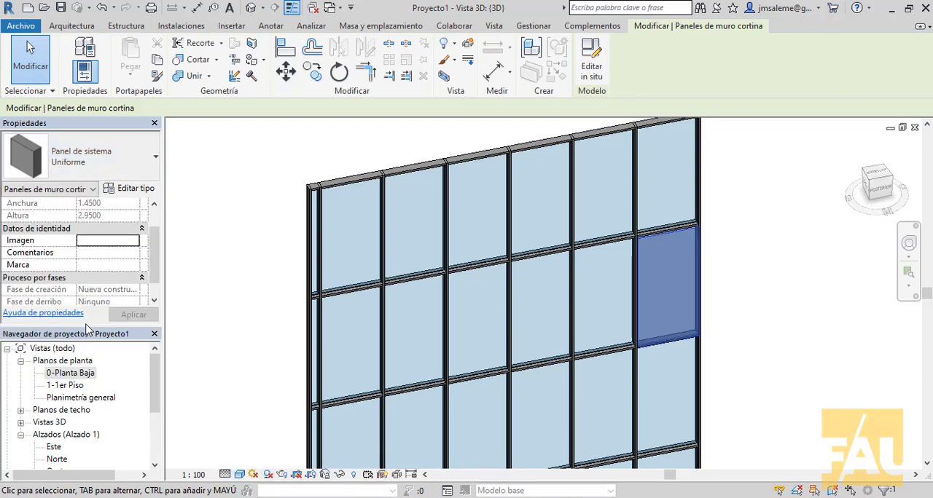
{"action": "left_click", "coordinate": [770, 308]}
- Set the Desfase of the solid panel's Uniforme type to 0 and apply the type change
{"action": "scroll", "coordinate": [675, 242], "scroll_direction": "up", "scroll_amount": 5}
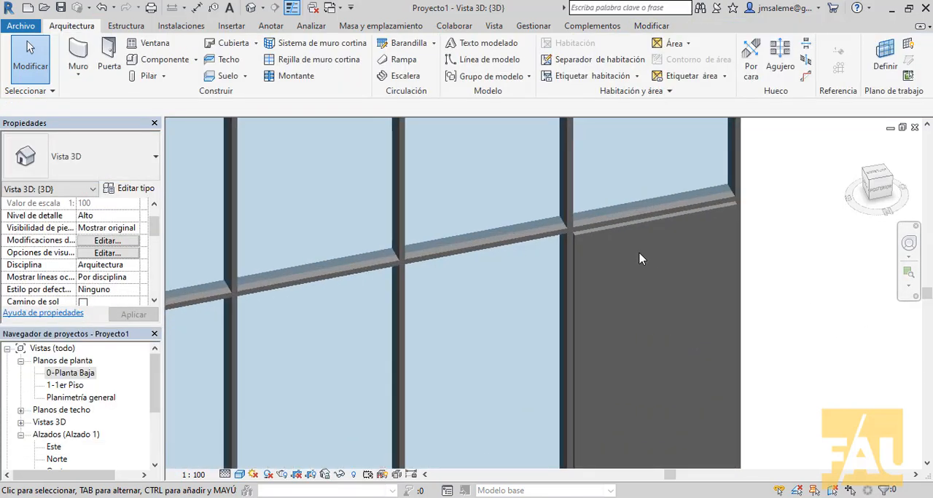
{"action": "scroll", "coordinate": [642, 254], "scroll_direction": "up", "scroll_amount": 5}
{"action": "scroll", "coordinate": [666, 237], "scroll_direction": "down", "scroll_amount": 4}
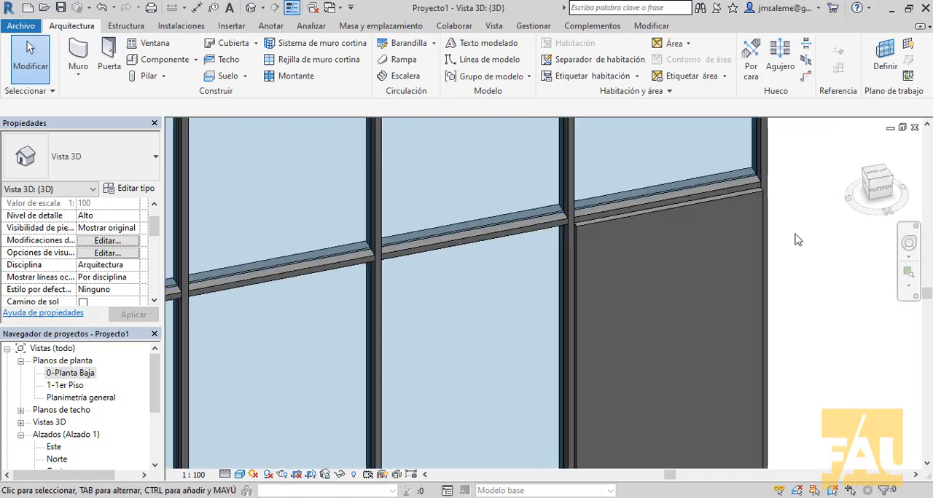
{"action": "left_click", "coordinate": [751, 207]}
{"action": "scroll", "coordinate": [754, 210], "scroll_direction": "down", "scroll_amount": 1}
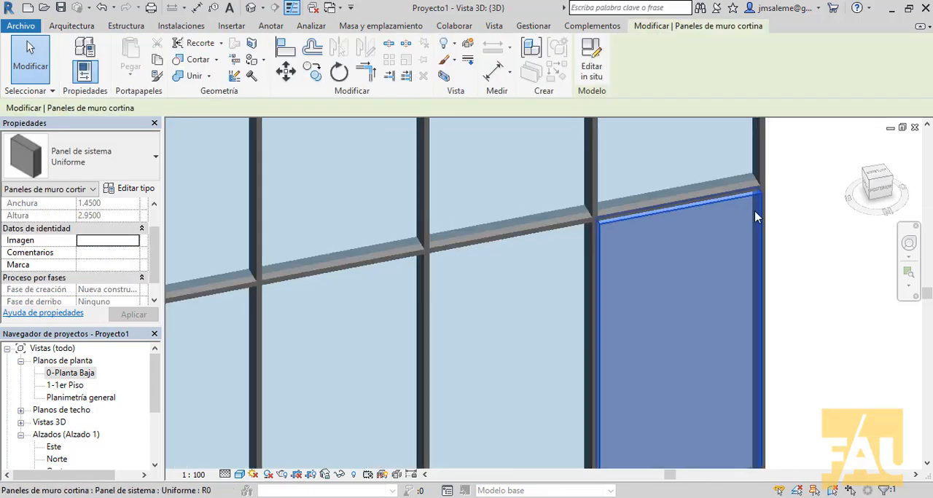
{"action": "left_click_drag", "start_coordinate": [154, 258], "coordinate": [155, 219]}
{"action": "left_click", "coordinate": [134, 191]}
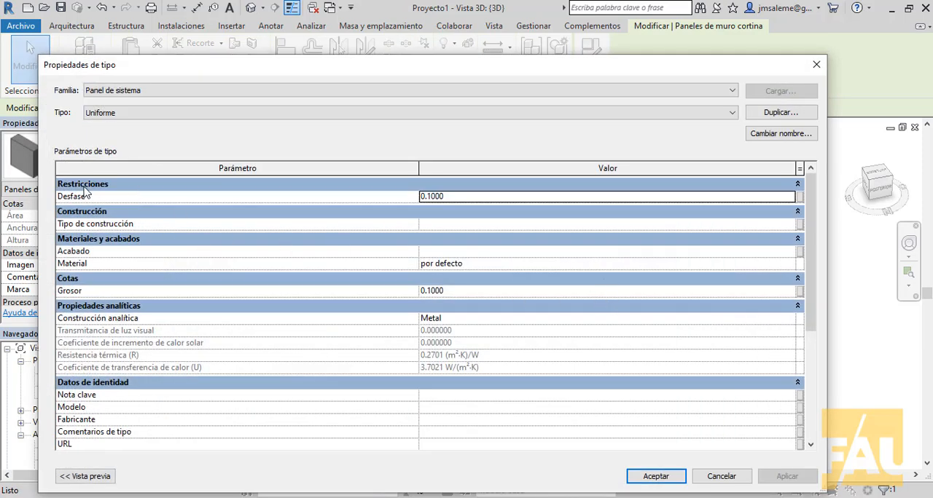
{"action": "left_click", "coordinate": [499, 200]}
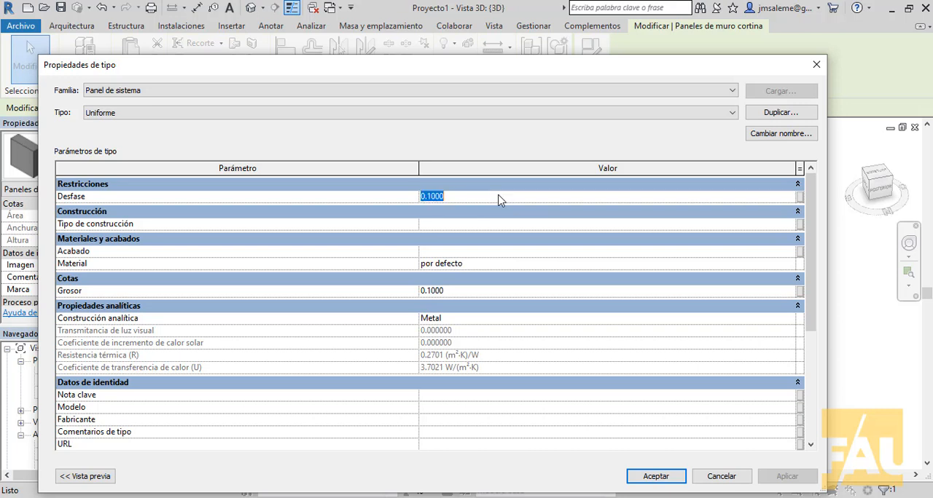
{"action": "type", "text": "0"}
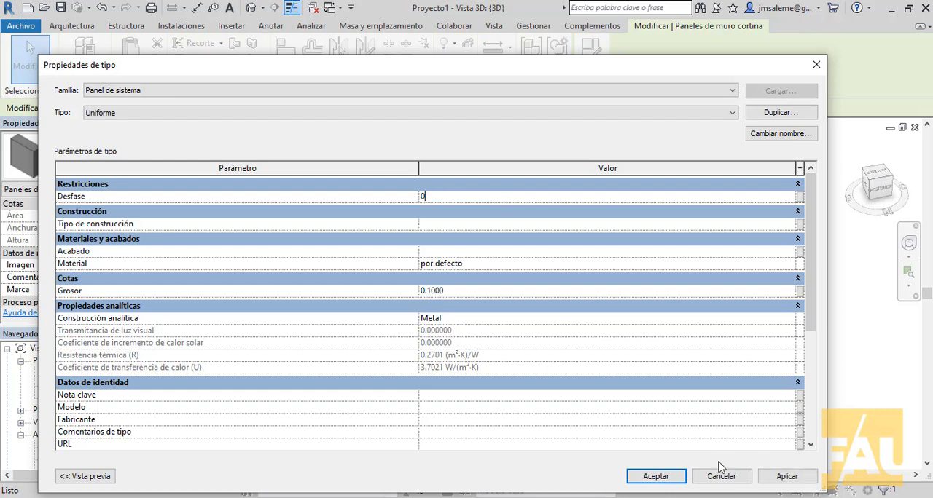
{"action": "left_click", "coordinate": [786, 476]}
{"action": "left_click", "coordinate": [656, 476]}
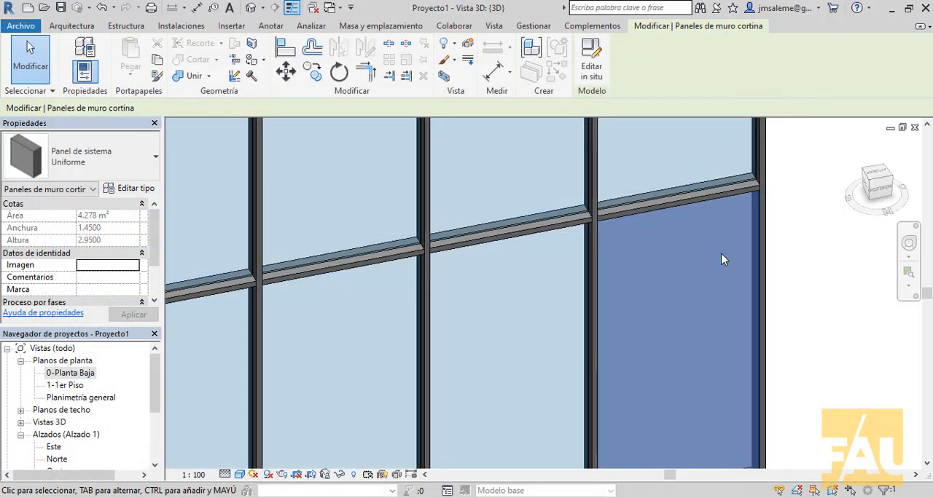
{"action": "scroll", "coordinate": [696, 215], "scroll_direction": "up", "scroll_amount": 1}
{"action": "left_click", "coordinate": [795, 236]}
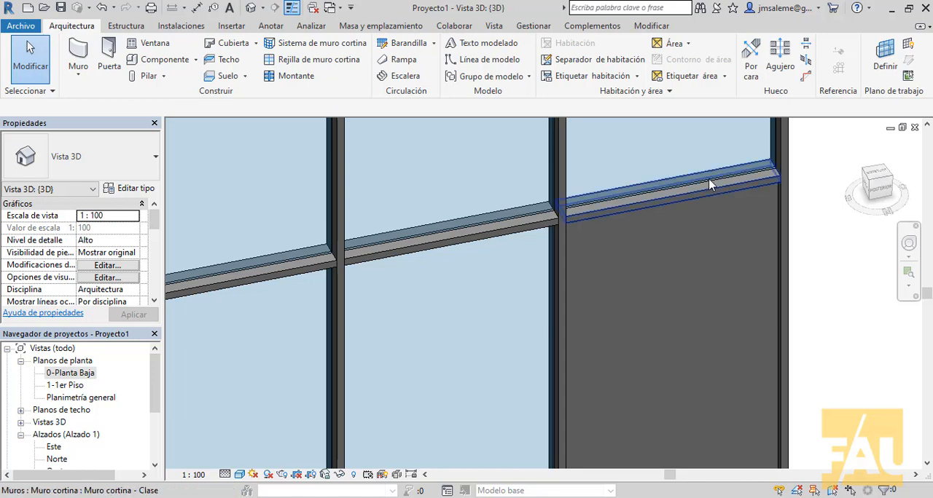
- Assign the material Madera - Castaño to the solid panel's Uniforme type
{"action": "left_click", "coordinate": [758, 196]}
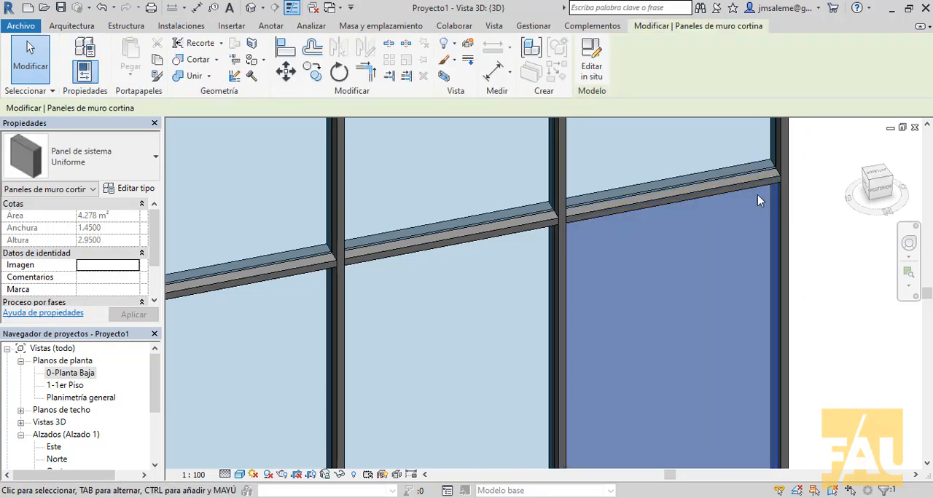
{"action": "left_click", "coordinate": [127, 189]}
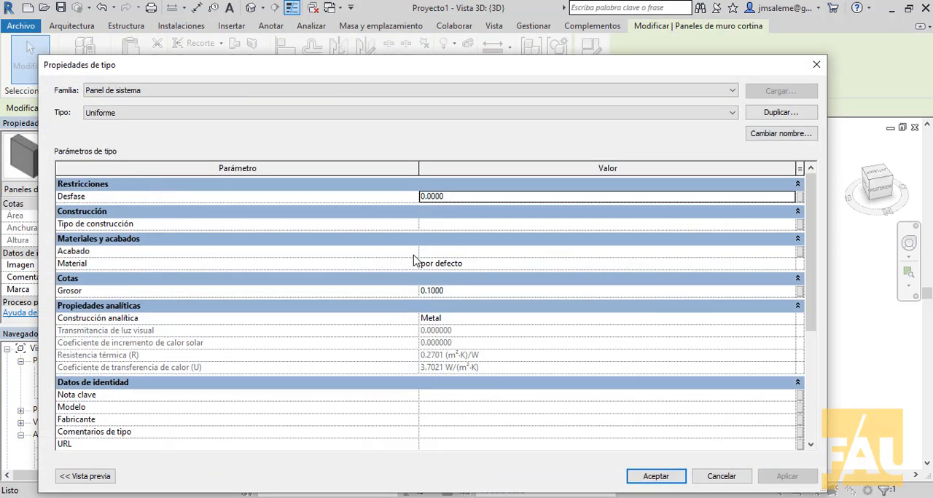
{"action": "left_click", "coordinate": [637, 266]}
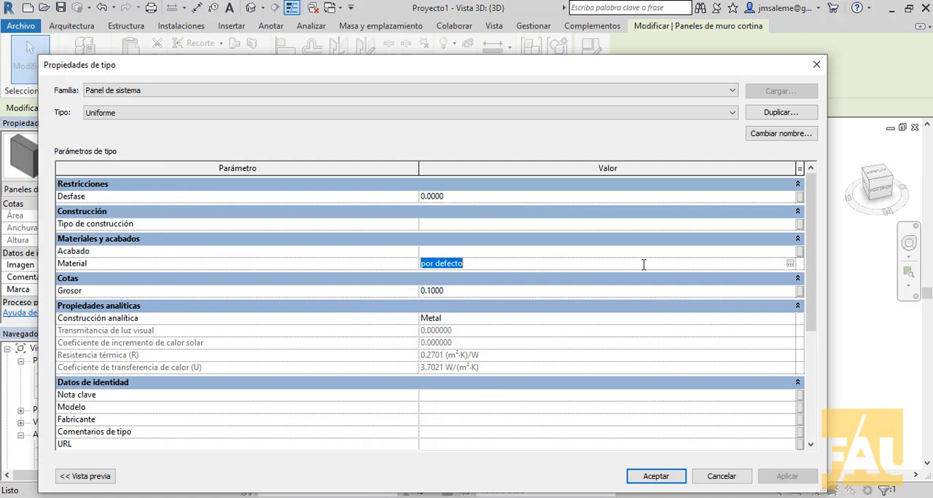
{"action": "left_click", "coordinate": [790, 263]}
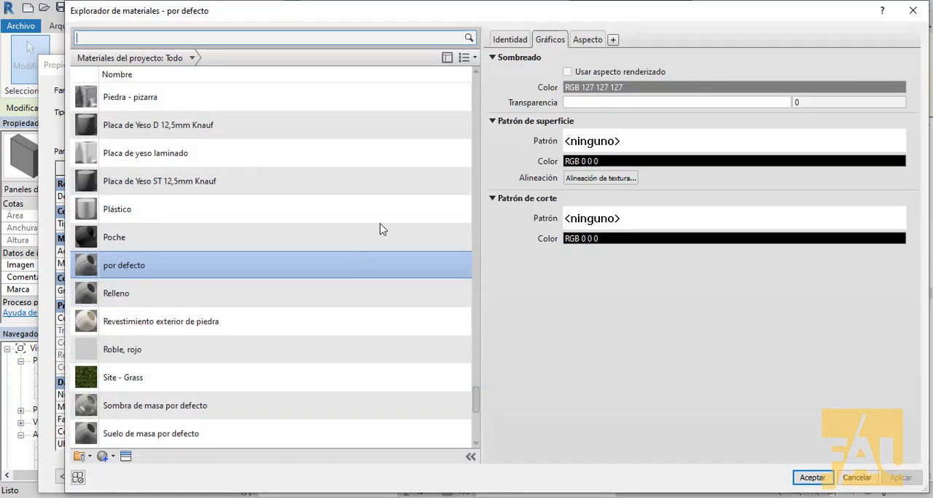
{"action": "left_click_drag", "start_coordinate": [477, 399], "coordinate": [477, 355]}
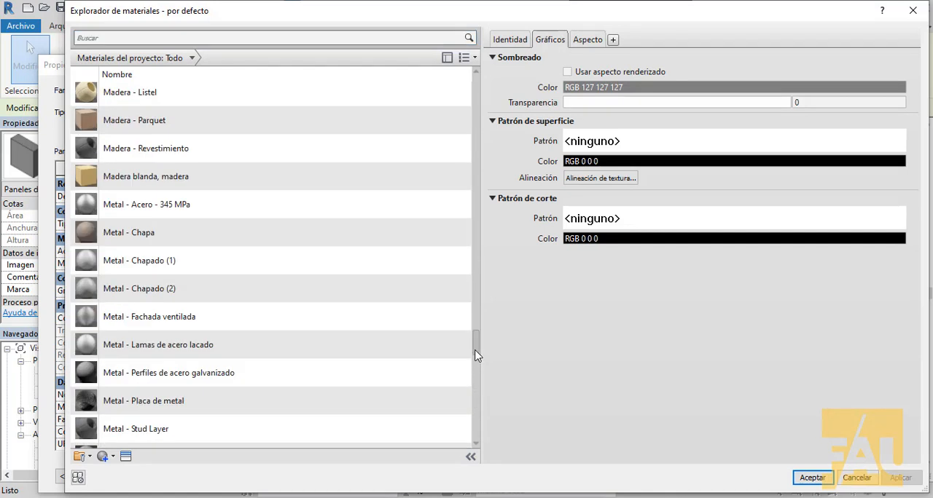
{"action": "scroll", "coordinate": [477, 356], "scroll_direction": "up", "scroll_amount": 3}
{"action": "left_click", "coordinate": [177, 268]}
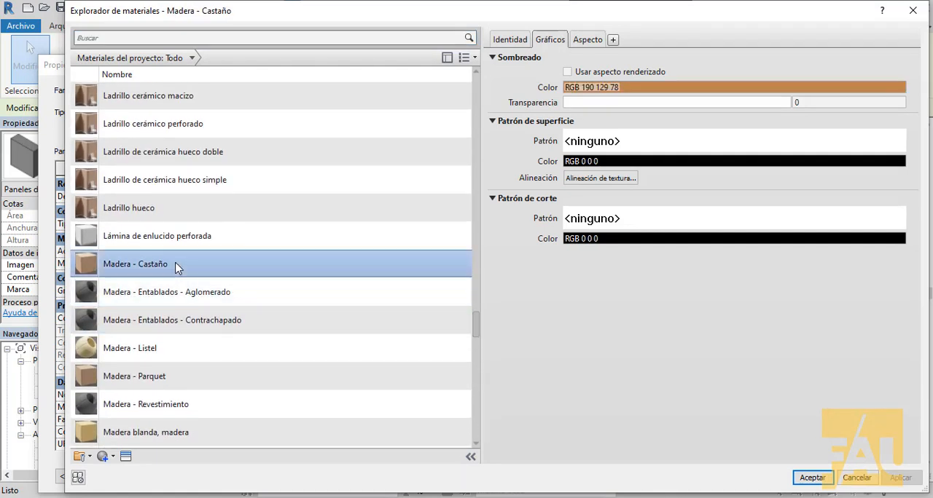
{"action": "left_click", "coordinate": [827, 478]}
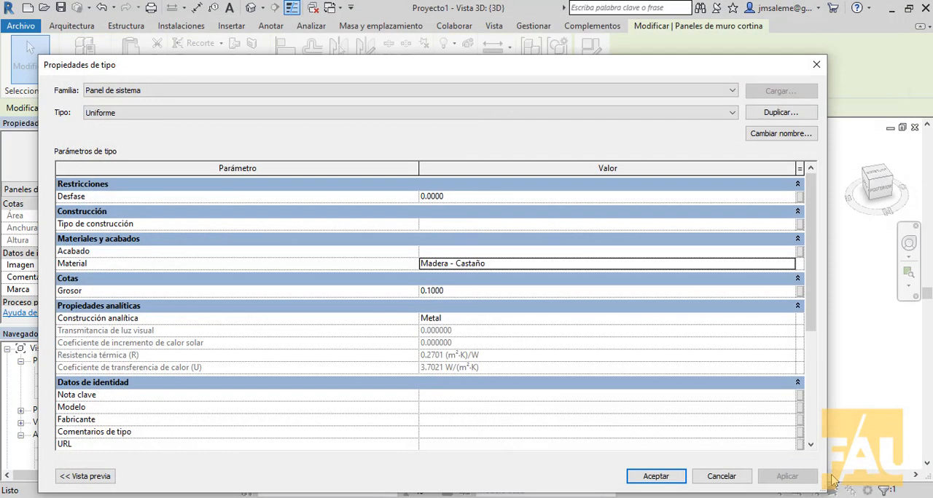
{"action": "left_click", "coordinate": [656, 477]}
{"action": "left_click", "coordinate": [833, 361]}
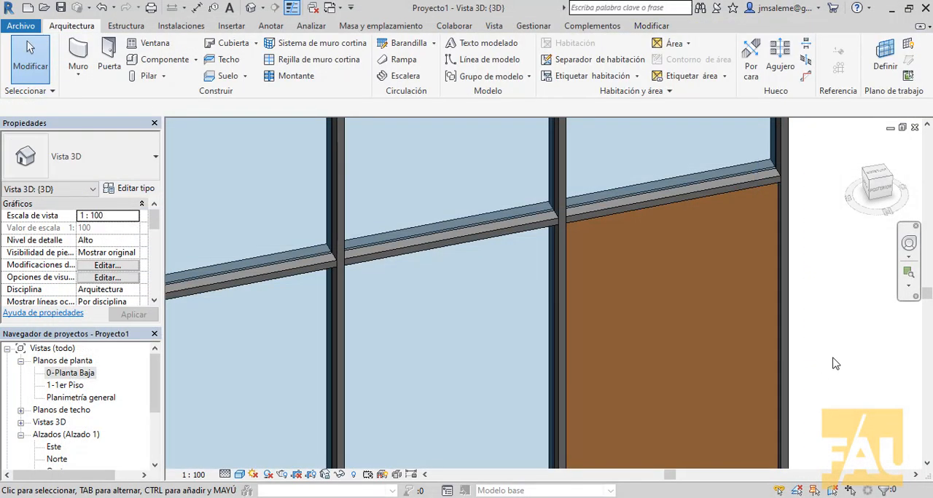
{"action": "scroll", "coordinate": [835, 364], "scroll_direction": "down", "scroll_amount": 5}
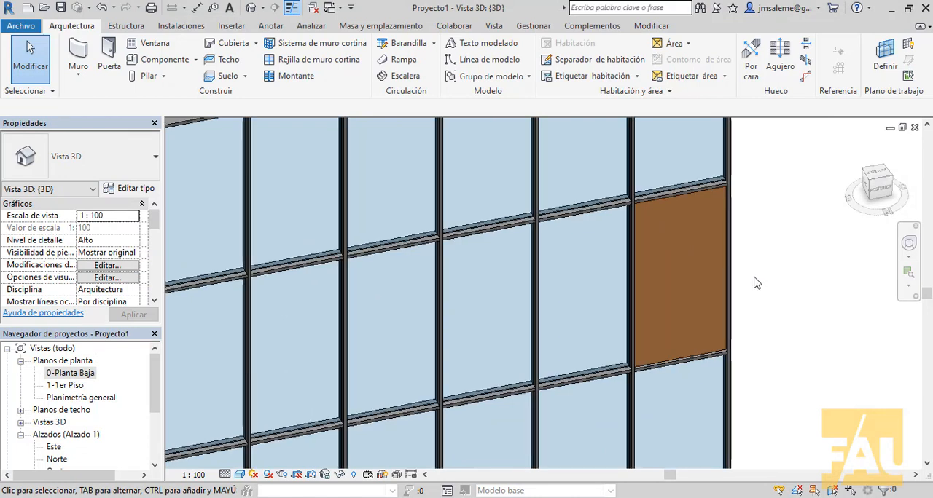
- Try to place an IB-Puerta 1 hoja ciega pivotante 100 x 205 cm door in the curtain wall
{"action": "scroll", "coordinate": [755, 283], "scroll_direction": "down", "scroll_amount": 1}
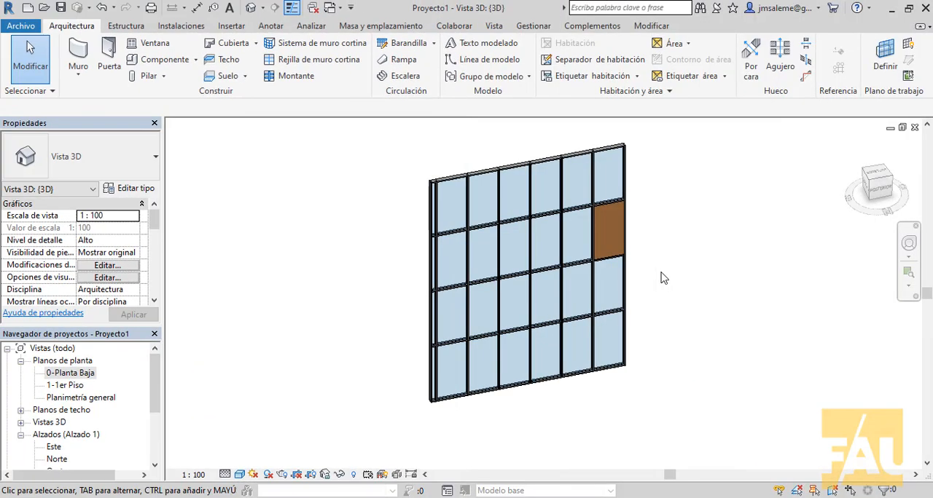
{"action": "left_click", "coordinate": [117, 51]}
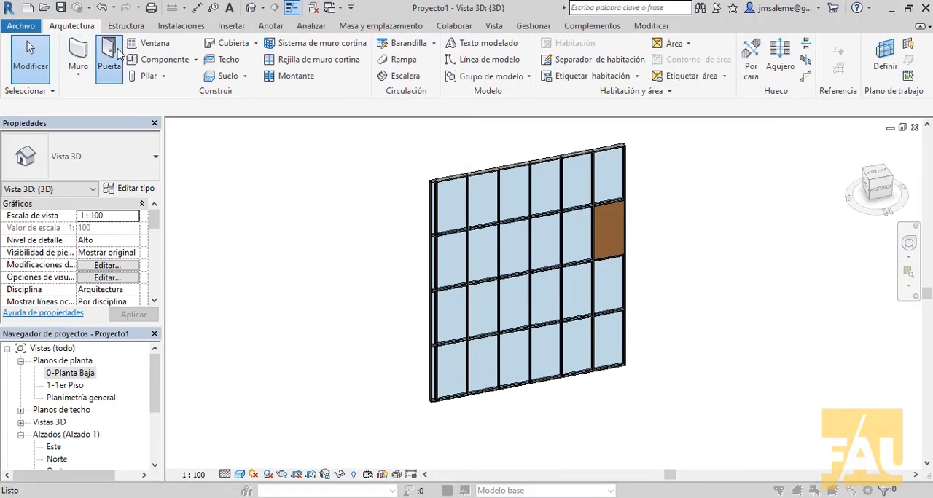
{"action": "left_click", "coordinate": [561, 317]}
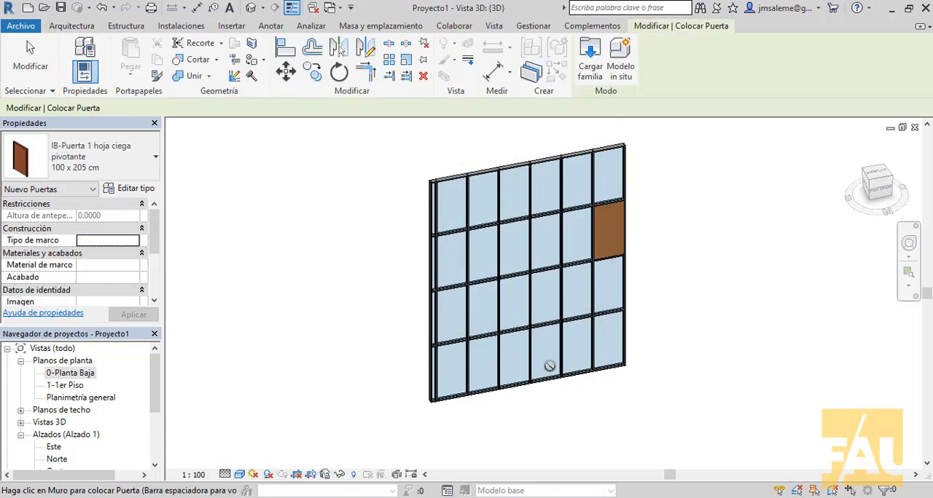
{"action": "right_click", "coordinate": [680, 311]}
{"action": "left_click", "coordinate": [718, 131]}
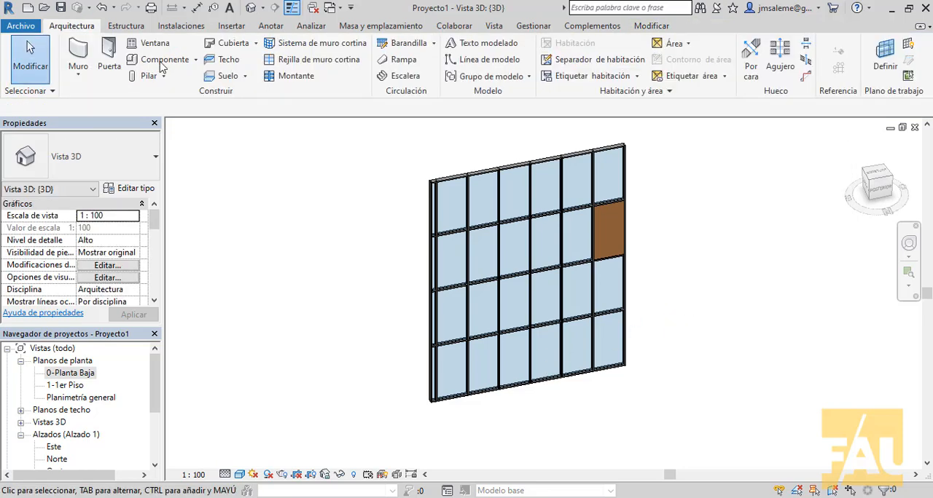
- Draw a Ladrillo común visto 30 basic wall about 6.1 m long and 3 m high beside the curtain wall
{"action": "left_click", "coordinate": [89, 58]}
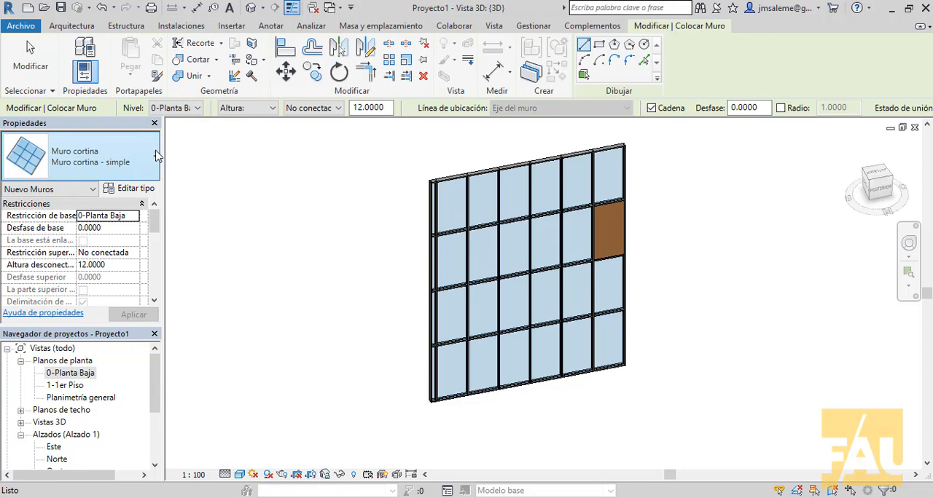
{"action": "left_click", "coordinate": [153, 158]}
{"action": "left_click_drag", "start_coordinate": [201, 310], "coordinate": [210, 249]}
{"action": "left_click", "coordinate": [87, 215]}
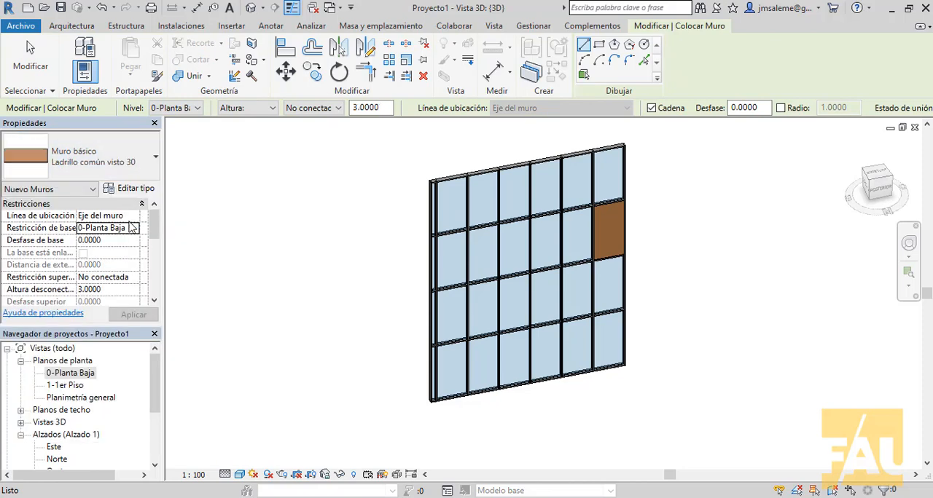
{"action": "left_click", "coordinate": [667, 356]}
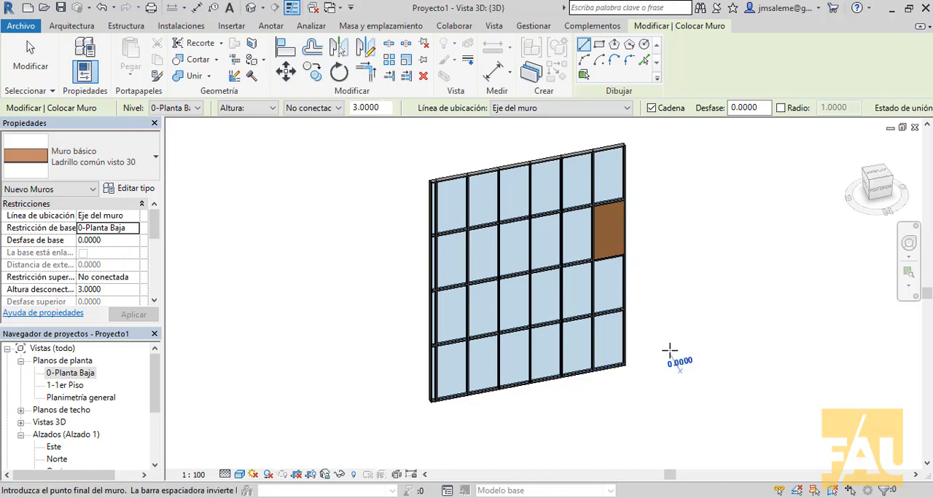
{"action": "left_click", "coordinate": [796, 328]}
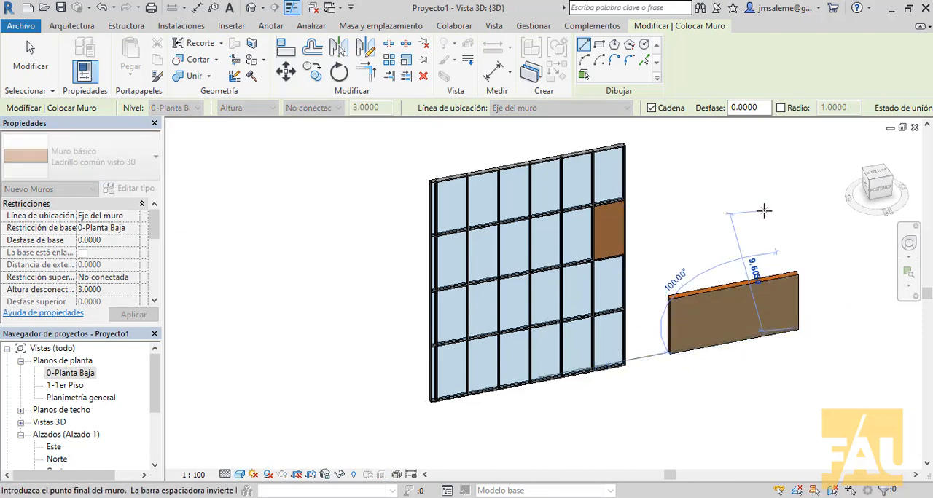
{"action": "right_click", "coordinate": [762, 207]}
{"action": "left_click", "coordinate": [783, 220]}
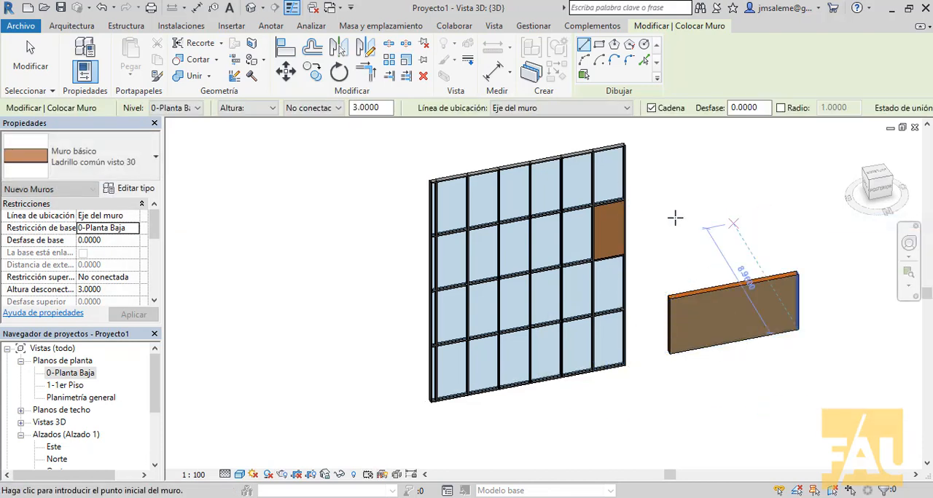
- Place a 100 x 205 cm IB-Puerta 1 hoja ciega pivotante door in the brick wall, about 1.08 m from its near end
{"action": "left_click", "coordinate": [88, 27]}
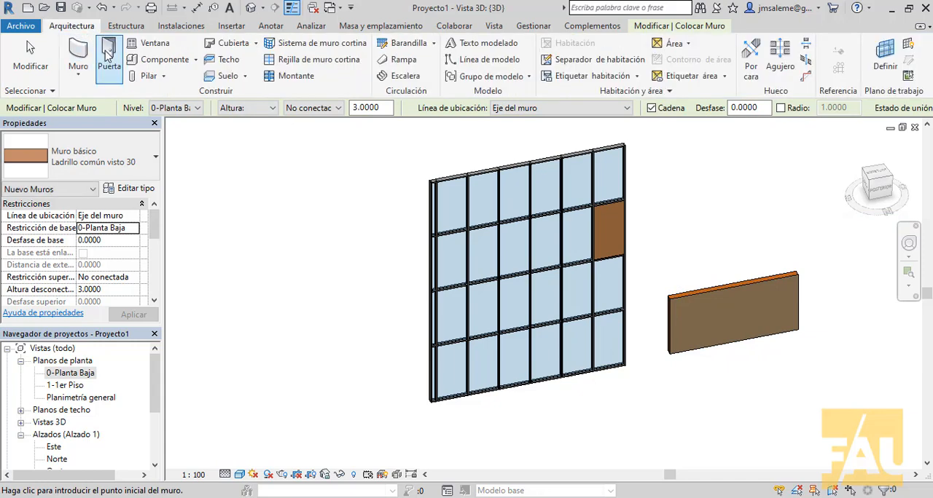
{"action": "left_click", "coordinate": [105, 54]}
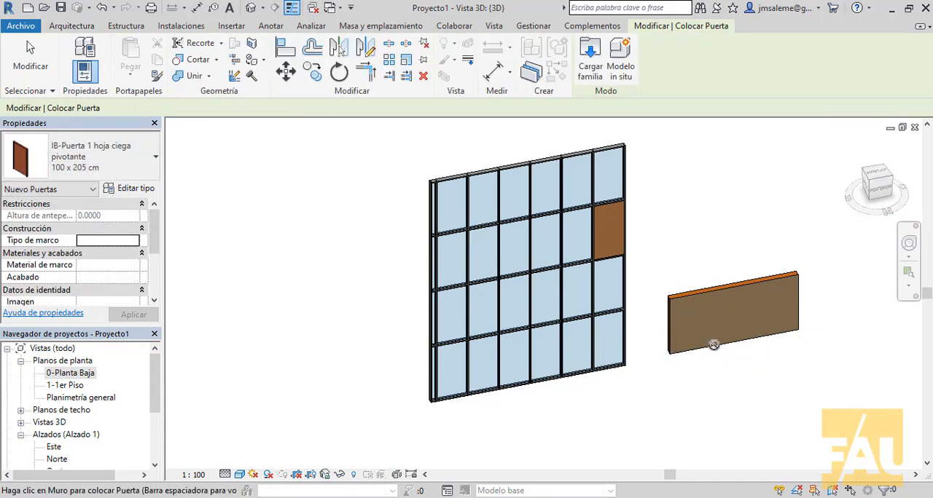
{"action": "left_click", "coordinate": [690, 344]}
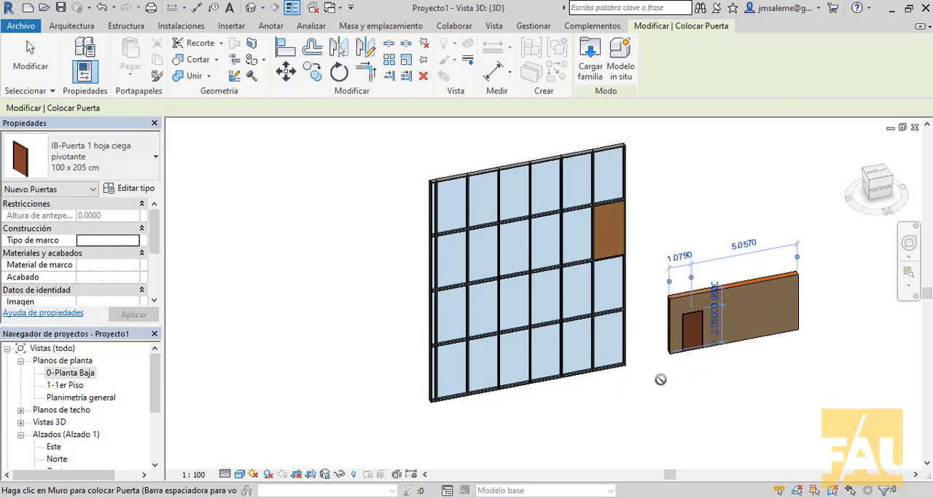
{"action": "right_click", "coordinate": [690, 185]}
{"action": "left_click", "coordinate": [717, 197]}
{"action": "right_click", "coordinate": [692, 180]}
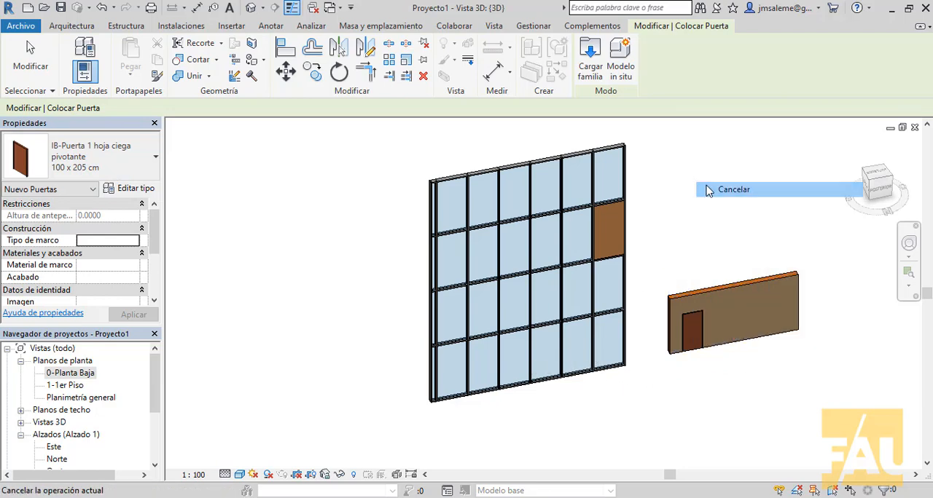
{"action": "left_click", "coordinate": [711, 186]}
- Delete the brick wall together with its door
{"action": "left_click_drag", "start_coordinate": [736, 344], "coordinate": [658, 399]}
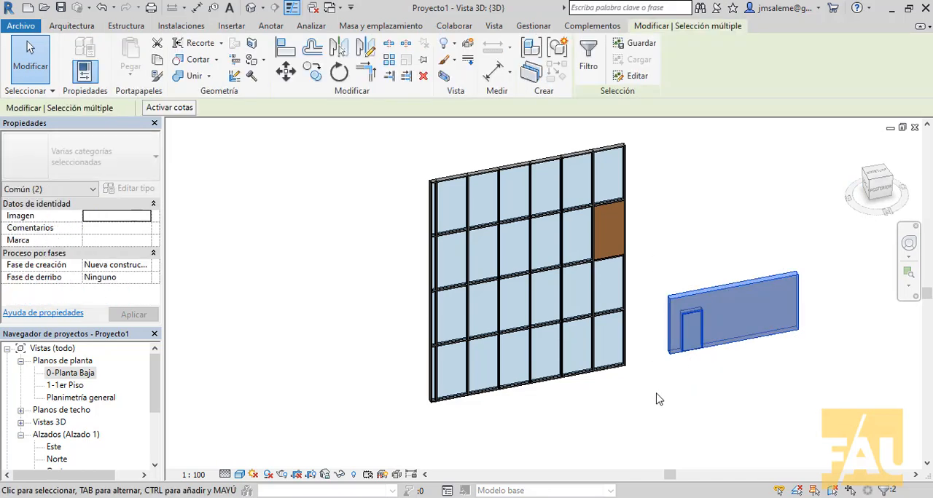
{"action": "key", "text": "Delete"}
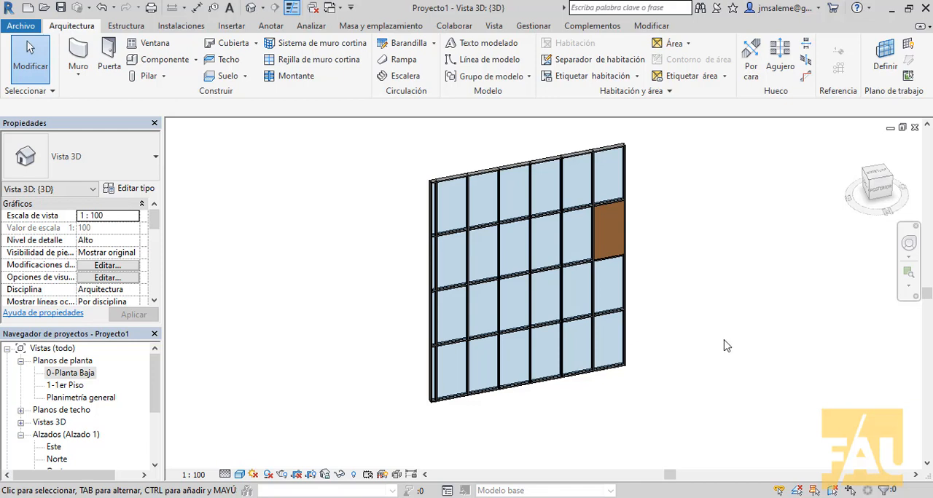
- Start loading a family and open the Puertas folder of the Spanish_INTL library
{"action": "middle_click_drag", "start_coordinate": [730, 388], "coordinate": [622, 426]}
{"action": "scroll", "coordinate": [592, 371], "scroll_direction": "up", "scroll_amount": 1}
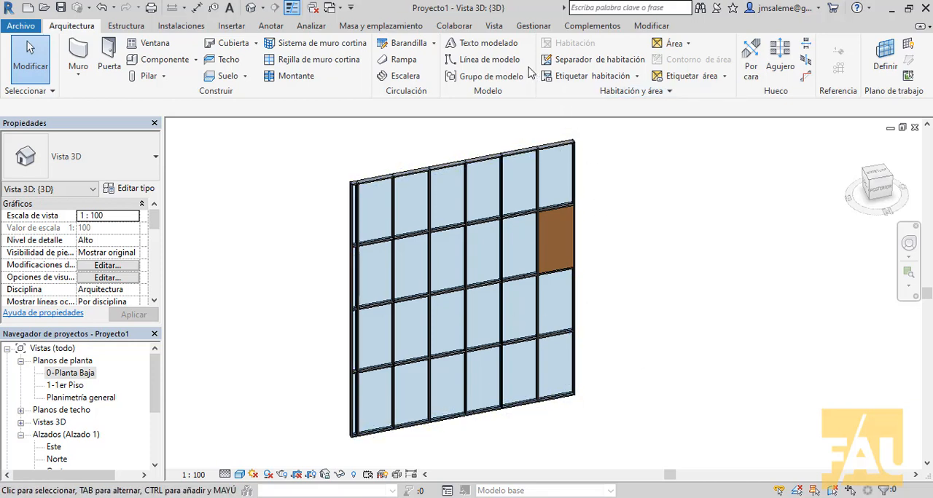
{"action": "left_click", "coordinate": [234, 27]}
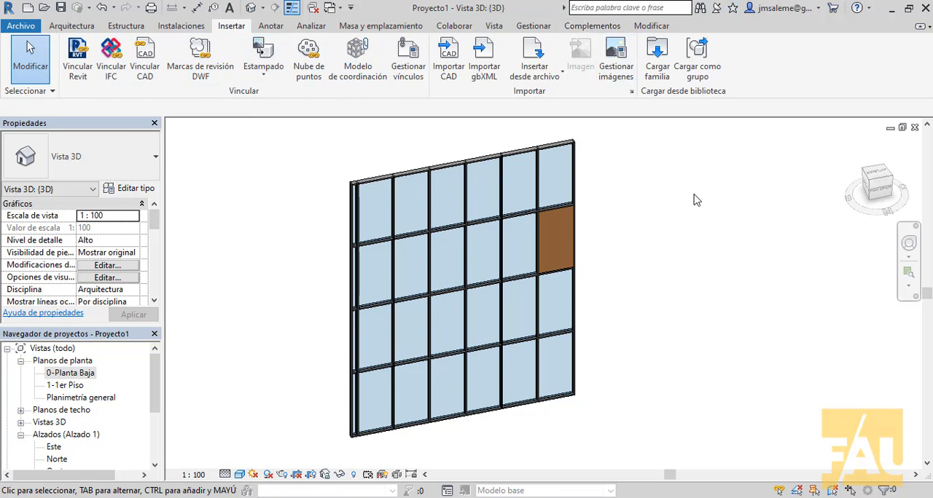
{"action": "left_click", "coordinate": [658, 66]}
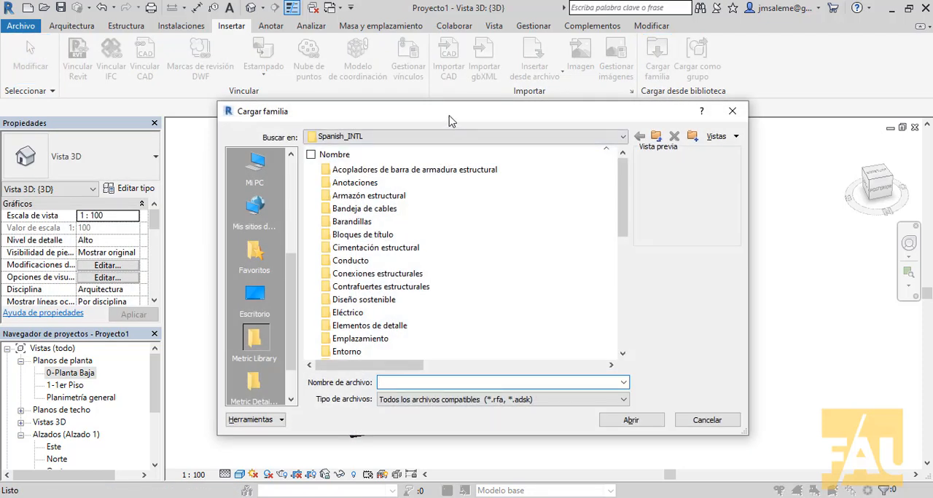
{"action": "left_click_drag", "start_coordinate": [448, 116], "coordinate": [452, 63]}
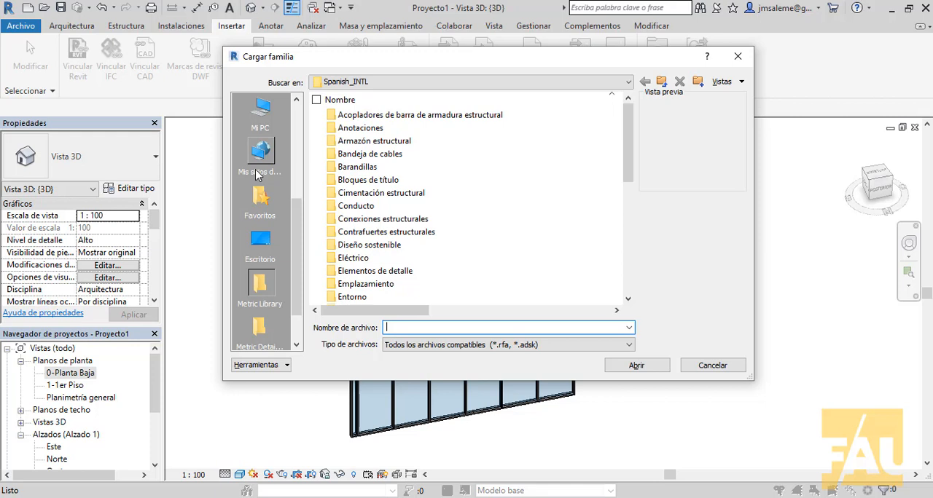
{"action": "left_click_drag", "start_coordinate": [631, 138], "coordinate": [617, 243]}
{"action": "left_click", "coordinate": [356, 250]}
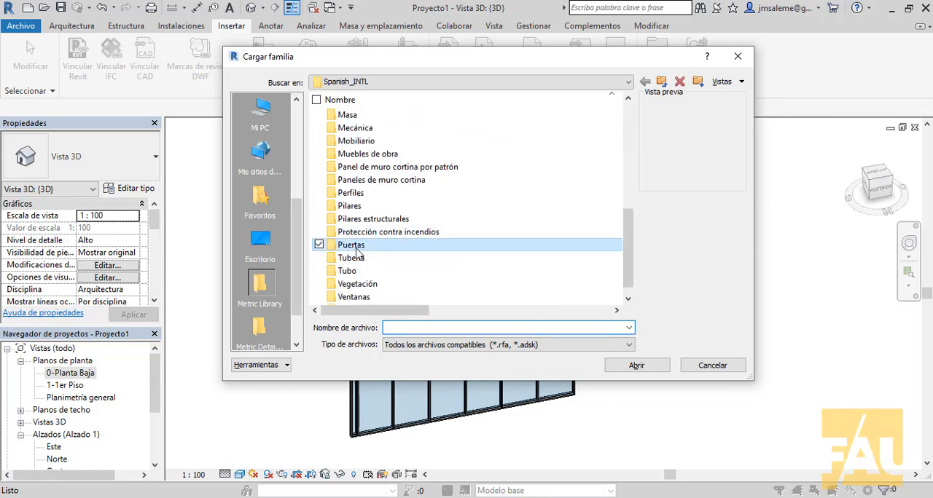
{"action": "double_click", "coordinate": [357, 250]}
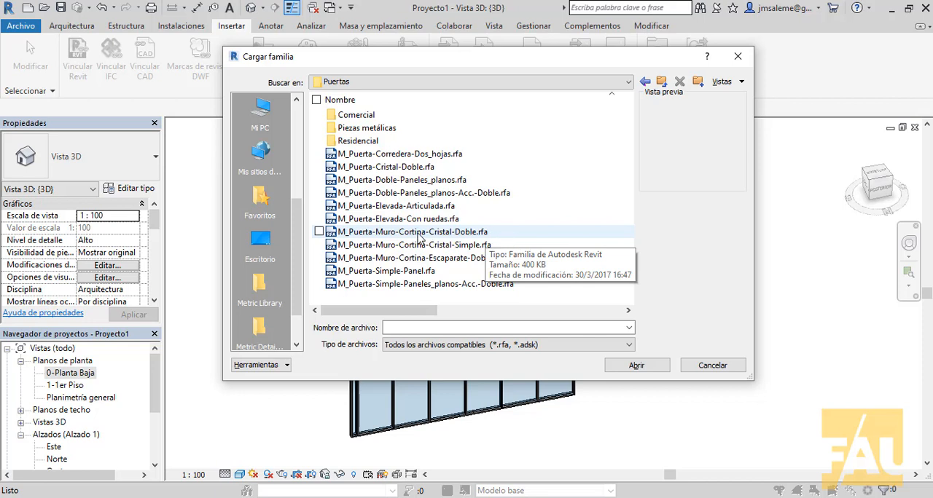
- Preview the curtain wall door families and load M_Puerta-Muro-Cortina-Escaparate-Doble.rfa
{"action": "left_click", "coordinate": [419, 233]}
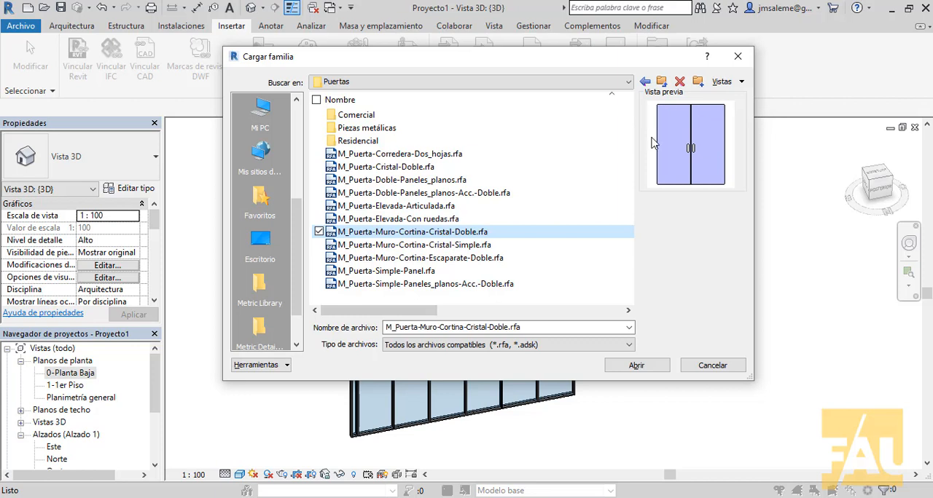
{"action": "left_click", "coordinate": [428, 249]}
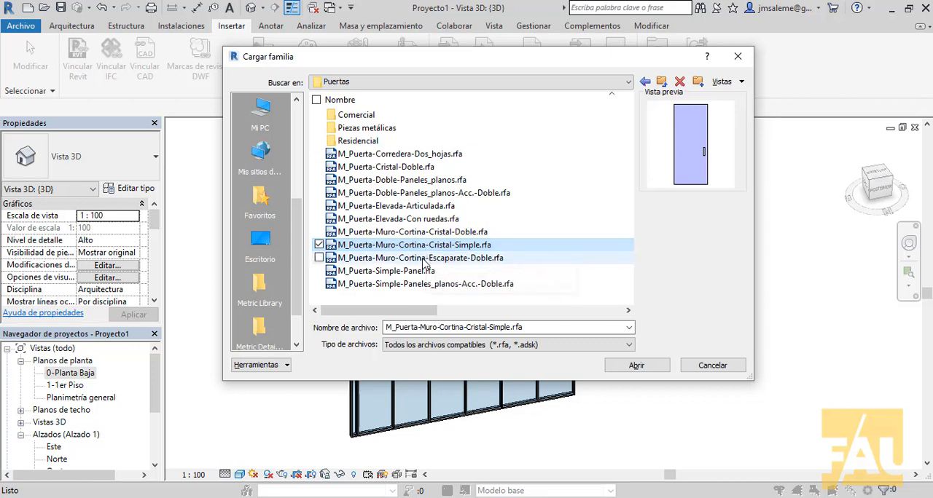
{"action": "left_click", "coordinate": [425, 260]}
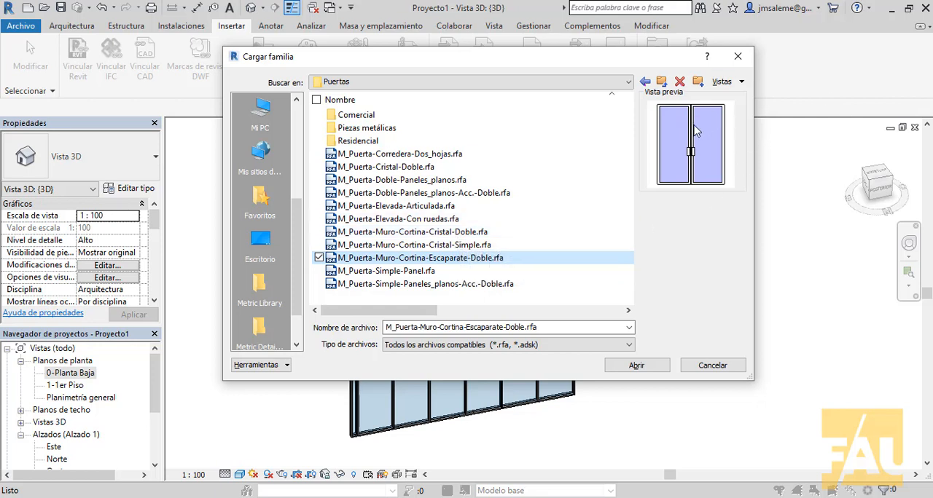
{"action": "left_click", "coordinate": [654, 366]}
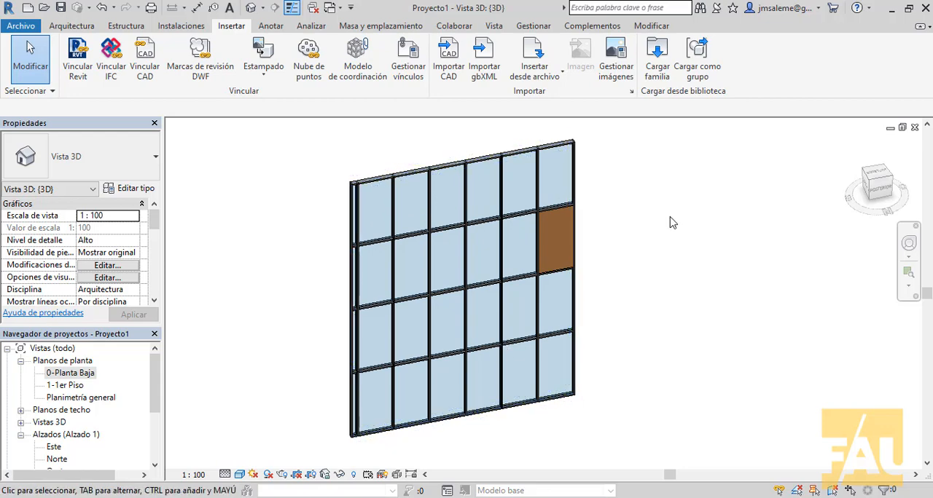
- Change the bottom-row glazed panel third from the solid panel's end to the type M_Puerta-Muro-Cortina-Escaparate-Doble
{"action": "middle_click_drag", "start_coordinate": [696, 227], "coordinate": [681, 202]}
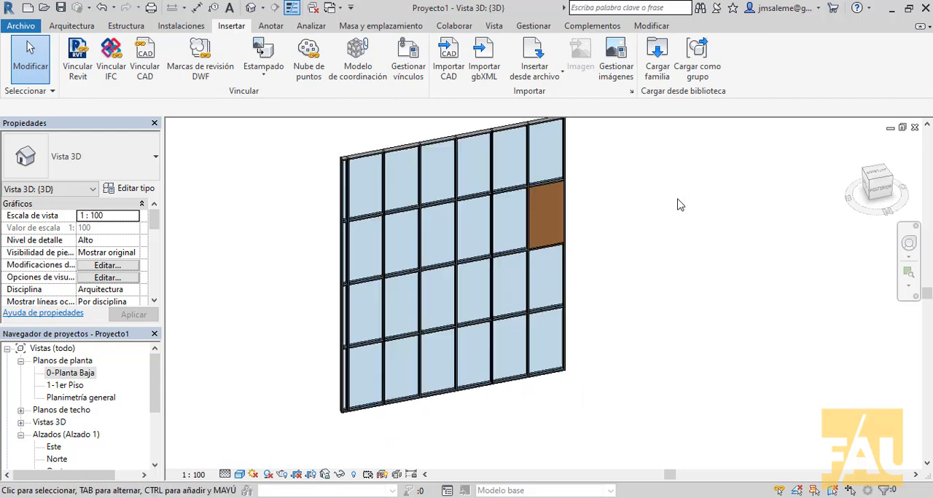
{"action": "scroll", "coordinate": [627, 247], "scroll_direction": "up", "scroll_amount": 2}
{"action": "scroll", "coordinate": [551, 313], "scroll_direction": "up", "scroll_amount": 4}
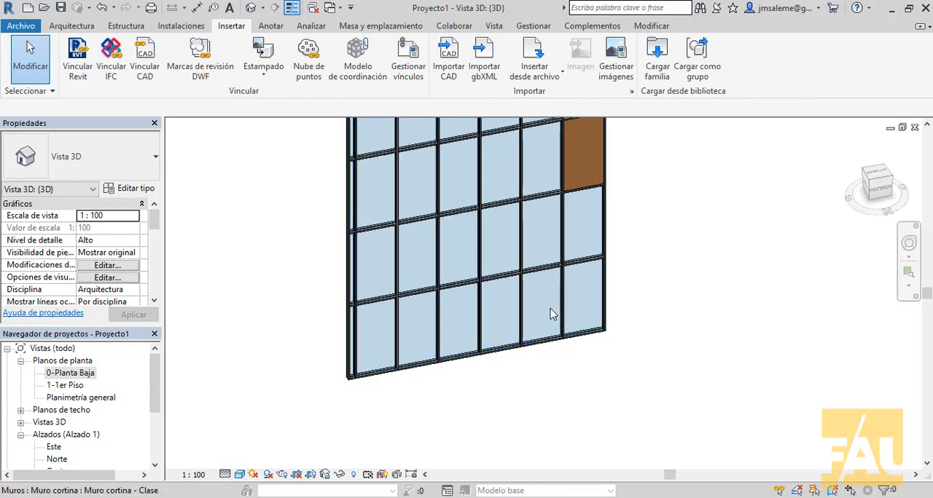
{"action": "middle_click_drag", "start_coordinate": [577, 288], "coordinate": [614, 218]}
{"action": "scroll", "coordinate": [524, 283], "scroll_direction": "up", "scroll_amount": 2}
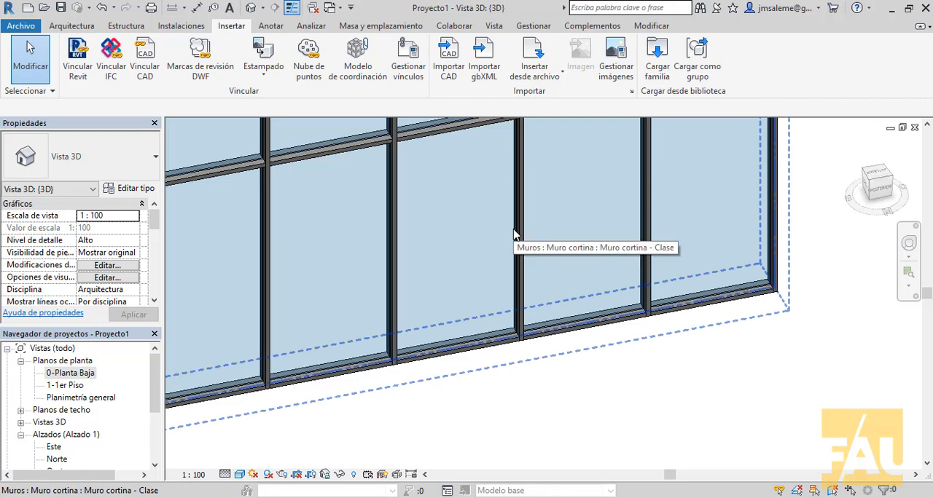
{"action": "key", "text": "Tab"}
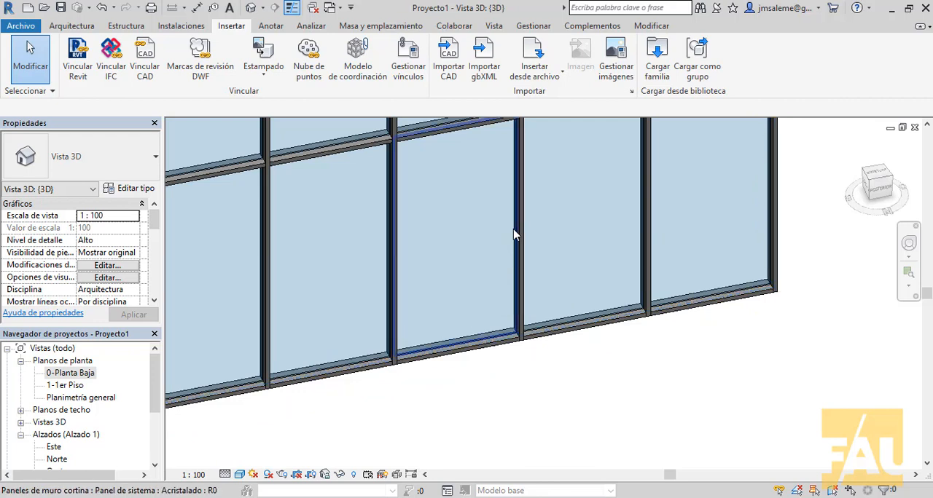
{"action": "left_click", "coordinate": [513, 234]}
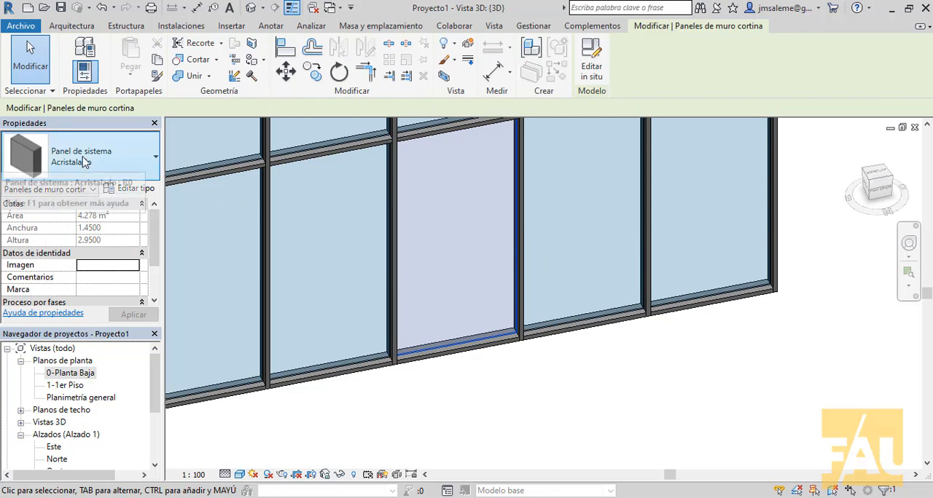
{"action": "left_click", "coordinate": [156, 158]}
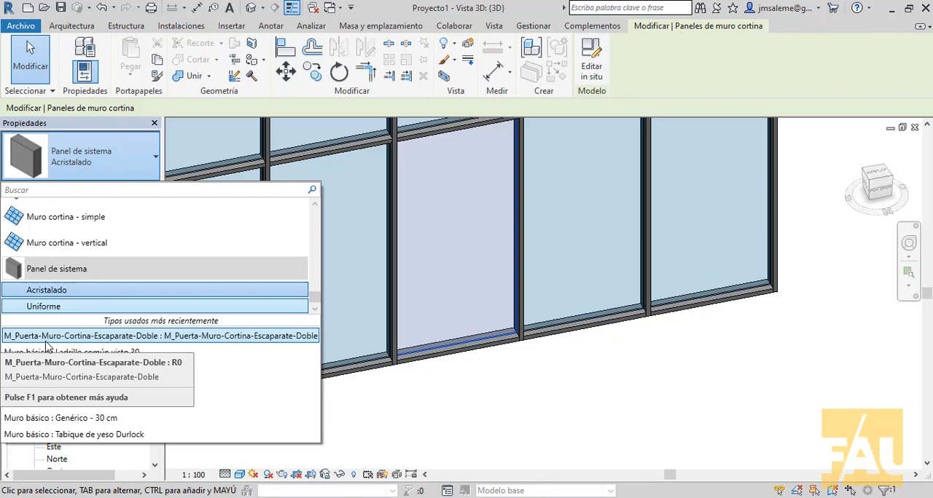
{"action": "left_click", "coordinate": [46, 340]}
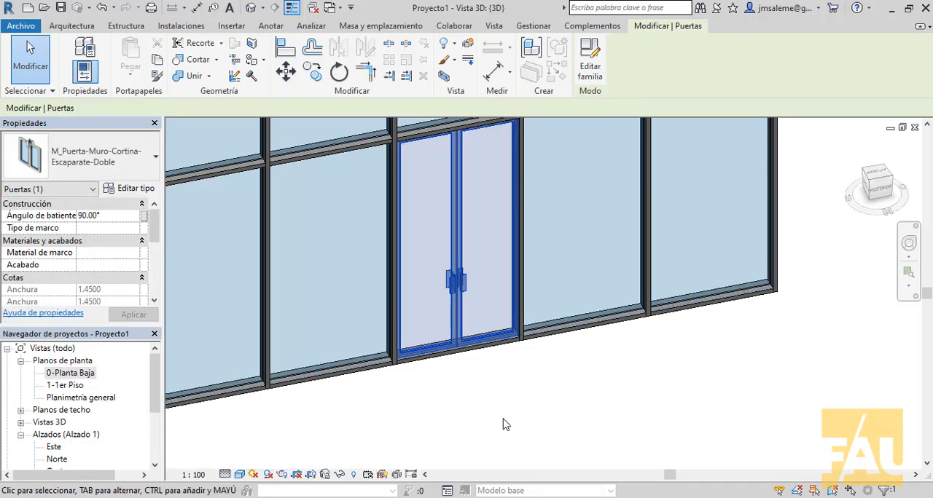
{"action": "left_click", "coordinate": [537, 389]}
- Unpin the bottom mullion segment beneath the double door and delete it
{"action": "scroll", "coordinate": [535, 389], "scroll_direction": "up", "scroll_amount": 1}
{"action": "middle_click_drag", "start_coordinate": [535, 389], "coordinate": [576, 452]}
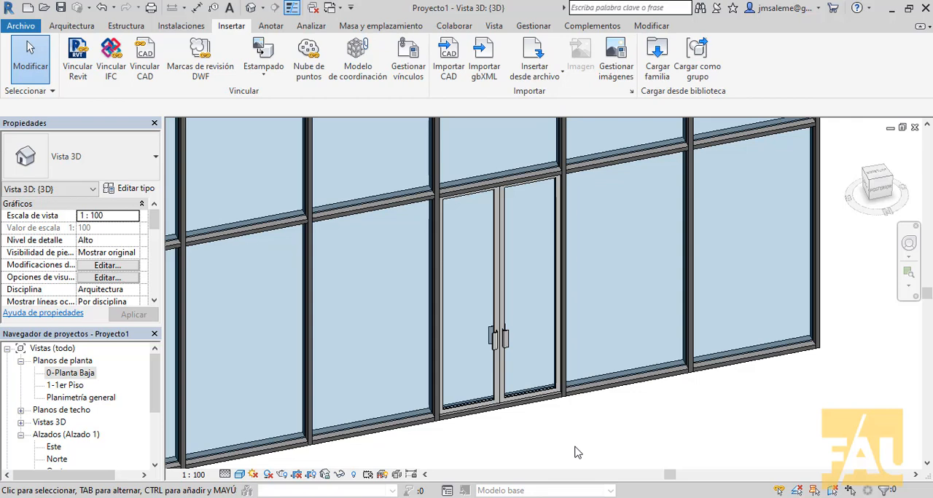
{"action": "scroll", "coordinate": [621, 307], "scroll_direction": "up", "scroll_amount": 4}
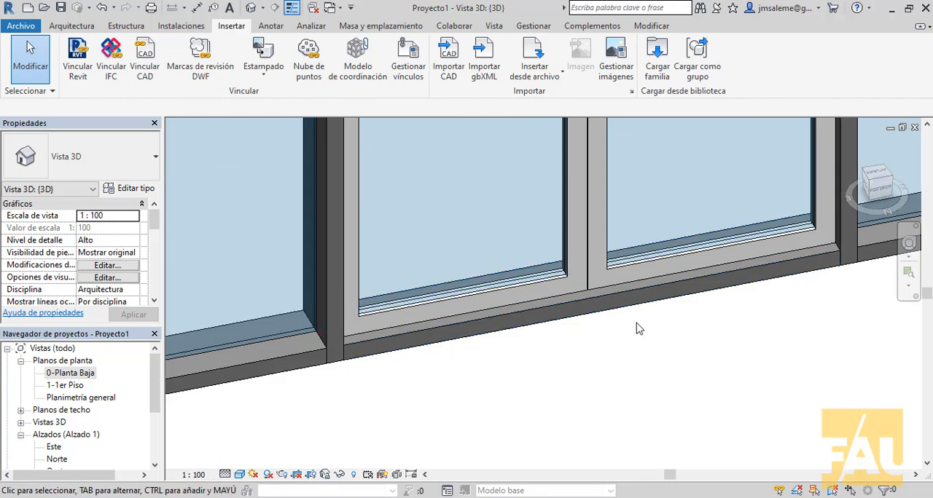
{"action": "left_click", "coordinate": [651, 305]}
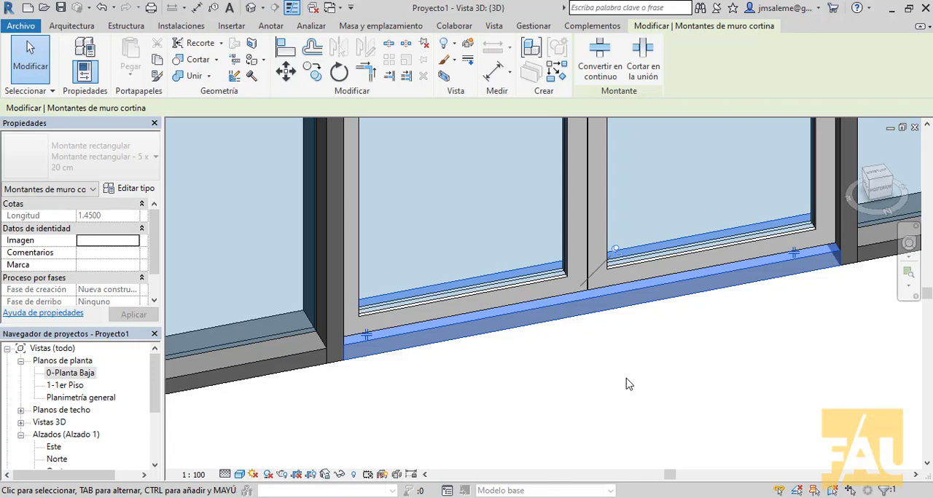
{"action": "scroll", "coordinate": [628, 384], "scroll_direction": "up", "scroll_amount": 1}
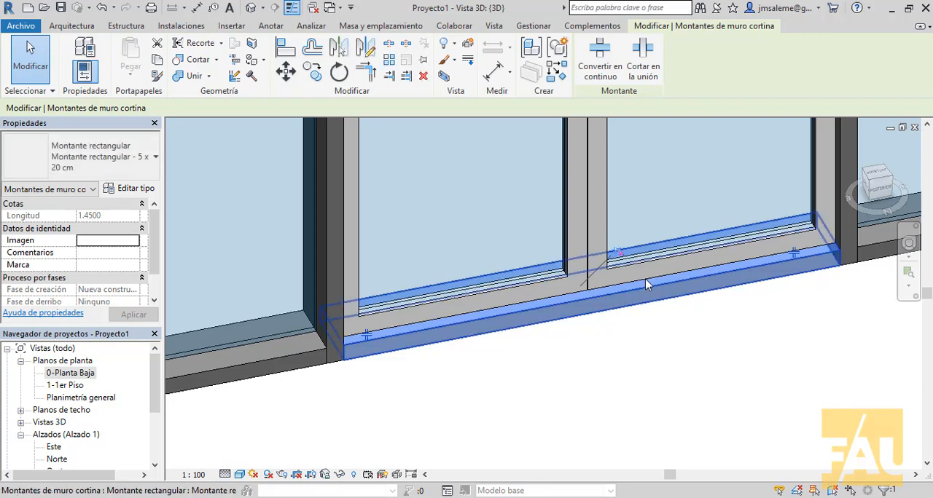
{"action": "scroll", "coordinate": [628, 248], "scroll_direction": "up", "scroll_amount": 3}
{"action": "scroll", "coordinate": [673, 312], "scroll_direction": "down", "scroll_amount": 3}
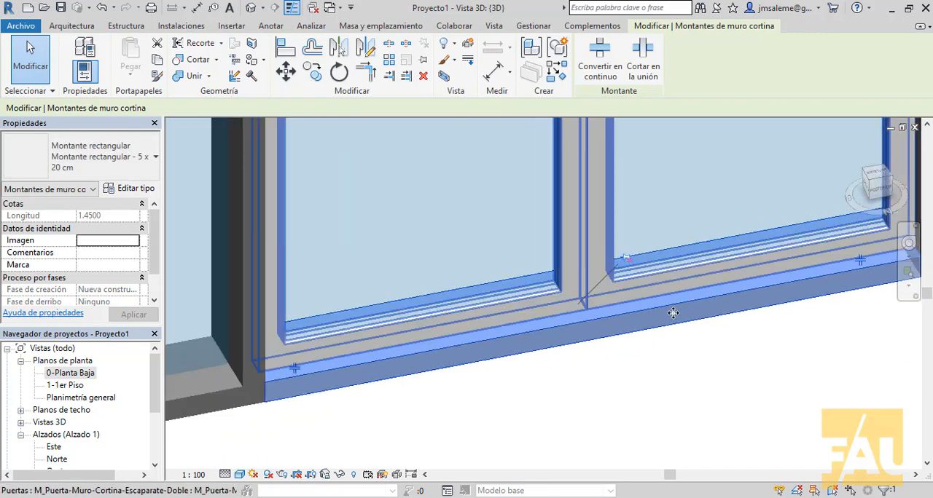
{"action": "scroll", "coordinate": [672, 378], "scroll_direction": "up", "scroll_amount": 1}
{"action": "left_click", "coordinate": [672, 377]}
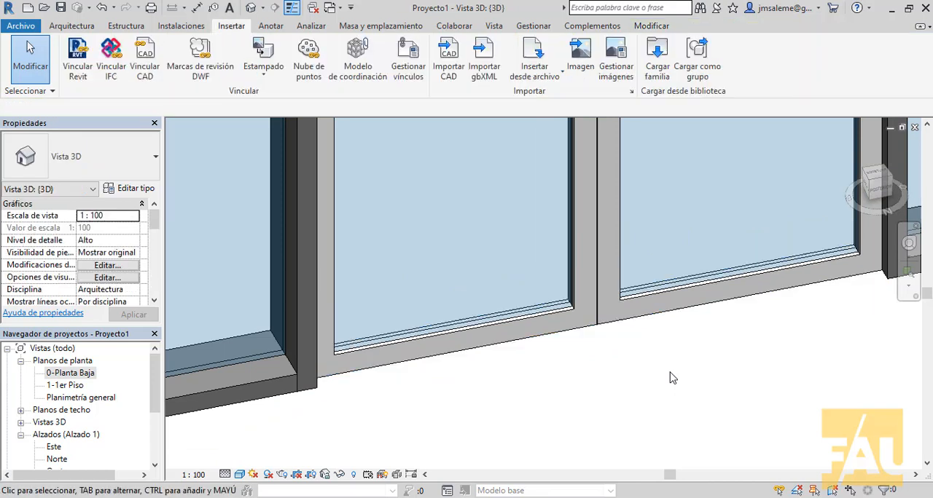
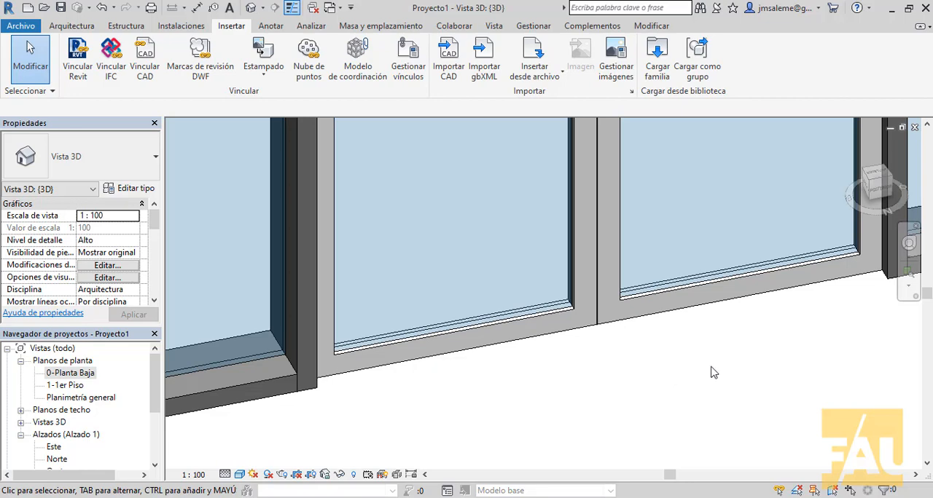
- Draw a Muro cortina - simple wall about 7.33 m long, in line with the existing curtain wall and separate from its solid-panel end
{"action": "scroll", "coordinate": [745, 333], "scroll_direction": "down", "scroll_amount": 6}
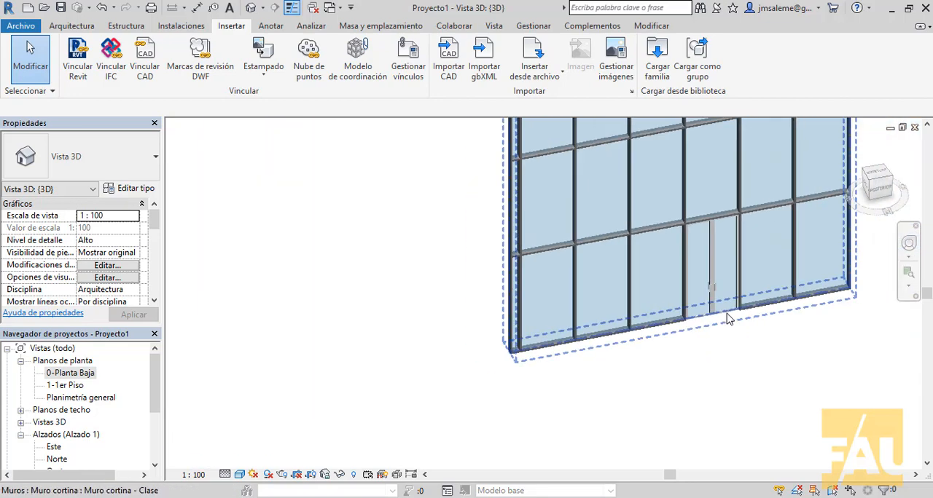
{"action": "middle_click_drag", "start_coordinate": [725, 322], "coordinate": [486, 380]}
{"action": "scroll", "coordinate": [486, 379], "scroll_direction": "down", "scroll_amount": 3}
{"action": "middle_click_drag", "start_coordinate": [561, 360], "coordinate": [534, 360]}
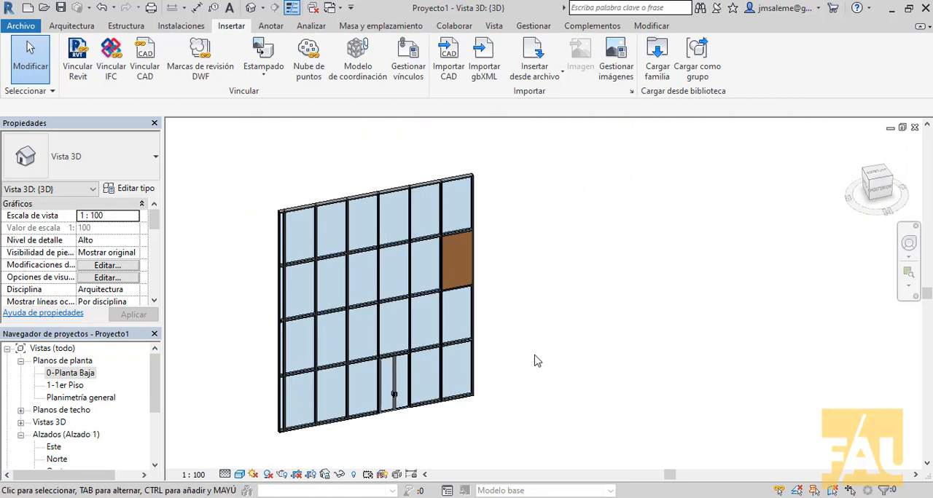
{"action": "left_click", "coordinate": [72, 27]}
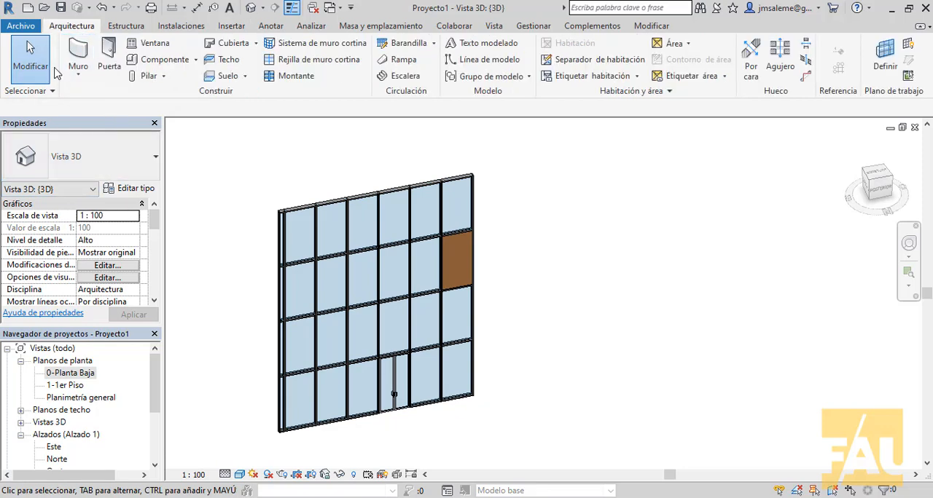
{"action": "left_click", "coordinate": [78, 53]}
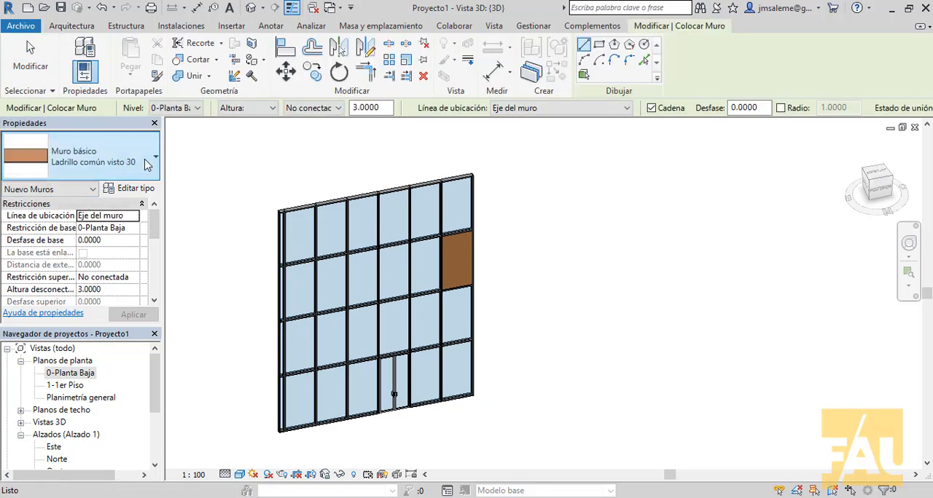
{"action": "left_click", "coordinate": [148, 164]}
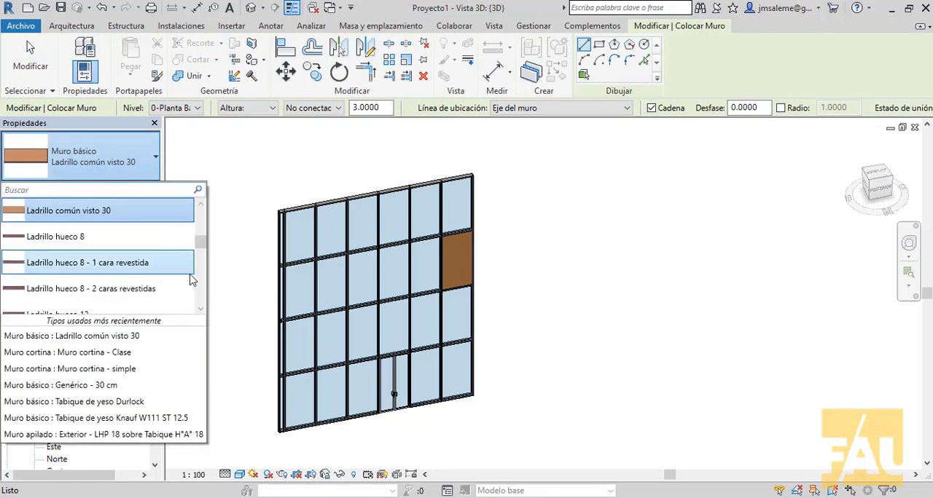
{"action": "scroll", "coordinate": [193, 266], "scroll_direction": "down", "scroll_amount": 5}
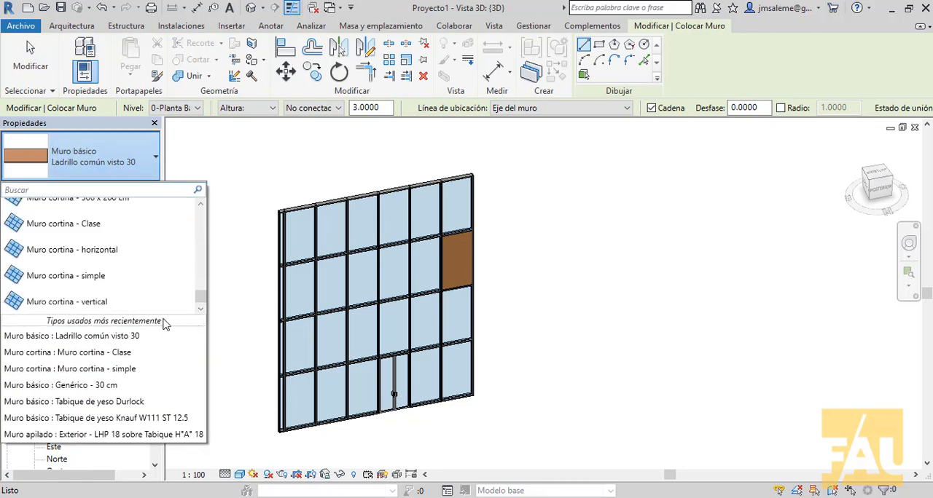
{"action": "left_click", "coordinate": [73, 275]}
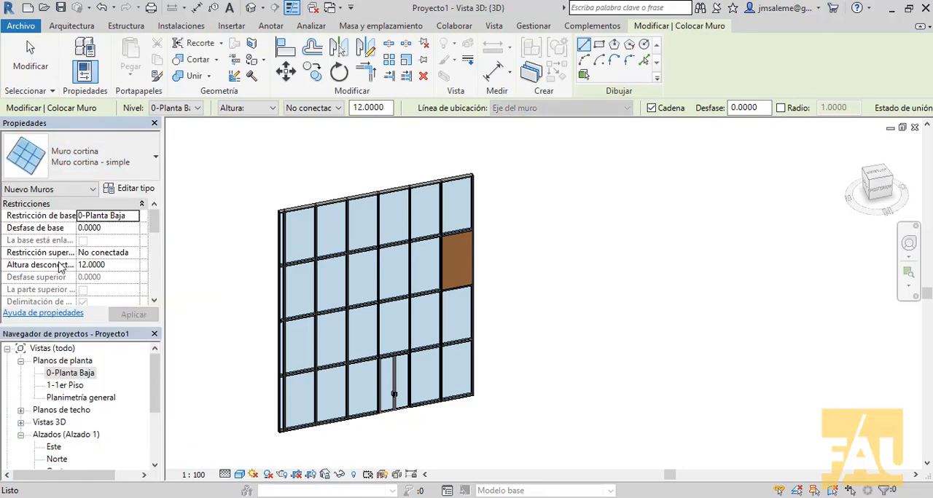
{"action": "left_click", "coordinate": [540, 380]}
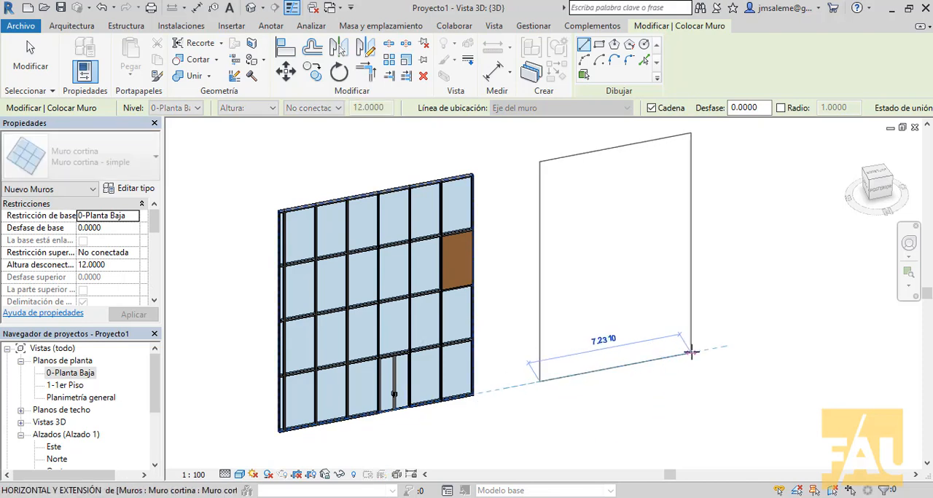
{"action": "left_click", "coordinate": [691, 353]}
{"action": "right_click", "coordinate": [755, 361]}
{"action": "left_click", "coordinate": [795, 168]}
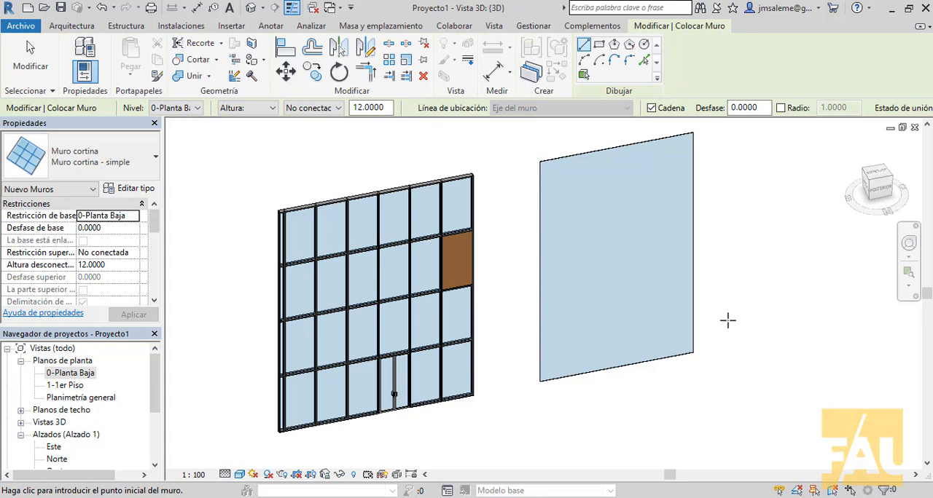
- Place a horizontal curtain grid line across the simple curtain wall, about 2.17 m above its base
{"action": "left_click", "coordinate": [70, 26]}
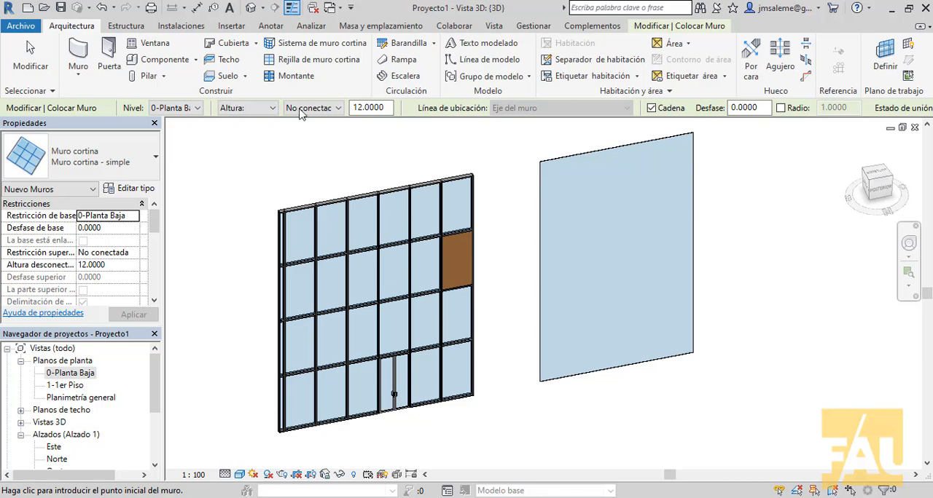
{"action": "left_click", "coordinate": [328, 67]}
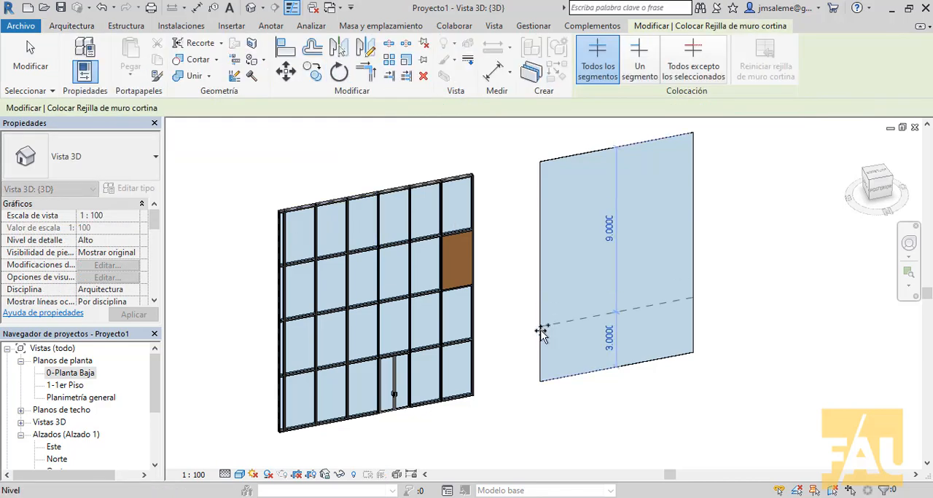
{"action": "scroll", "coordinate": [541, 334], "scroll_direction": "up", "scroll_amount": 3}
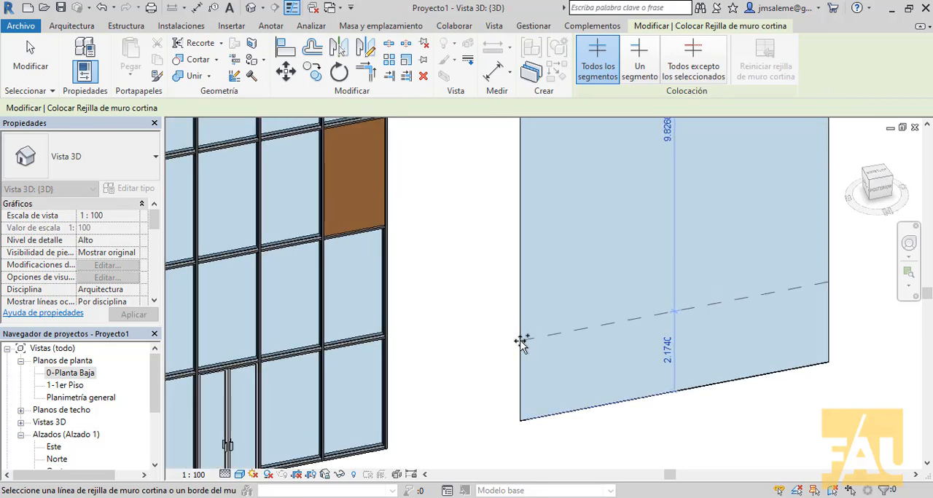
{"action": "left_click", "coordinate": [522, 341]}
{"action": "right_click", "coordinate": [567, 250]}
{"action": "left_click", "coordinate": [590, 261]}
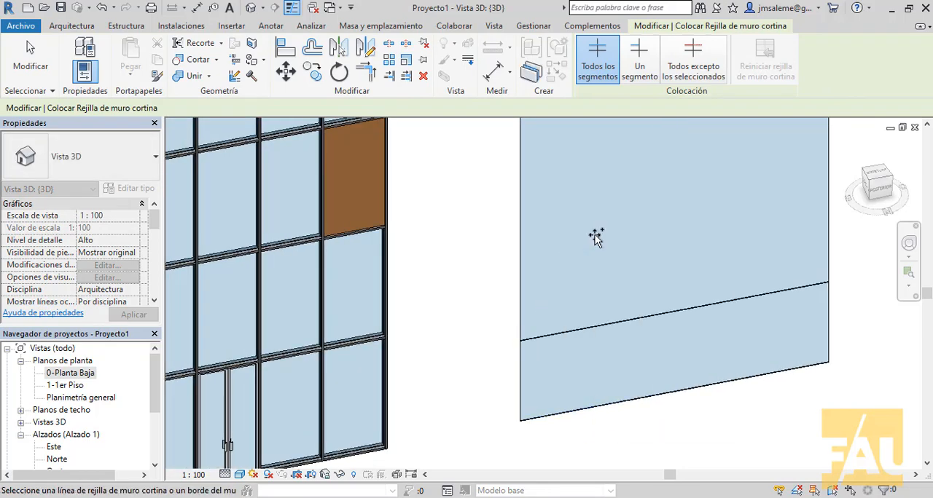
{"action": "right_click", "coordinate": [594, 235]}
{"action": "left_click", "coordinate": [625, 241]}
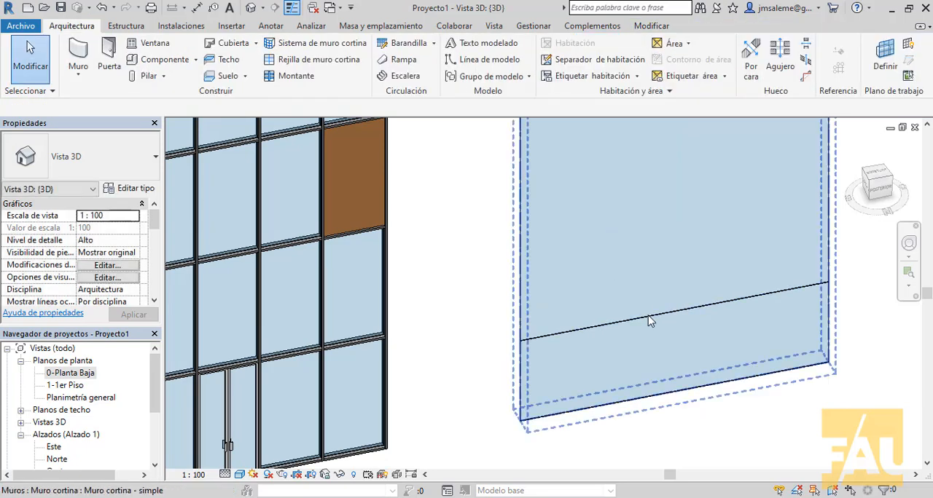
- Move the simple curtain wall slightly out of line with the existing one, and undo the move
{"action": "left_click", "coordinate": [649, 319]}
{"action": "middle_click_drag", "start_coordinate": [648, 310], "coordinate": [706, 231]}
{"action": "scroll", "coordinate": [706, 231], "scroll_direction": "up", "scroll_amount": 1}
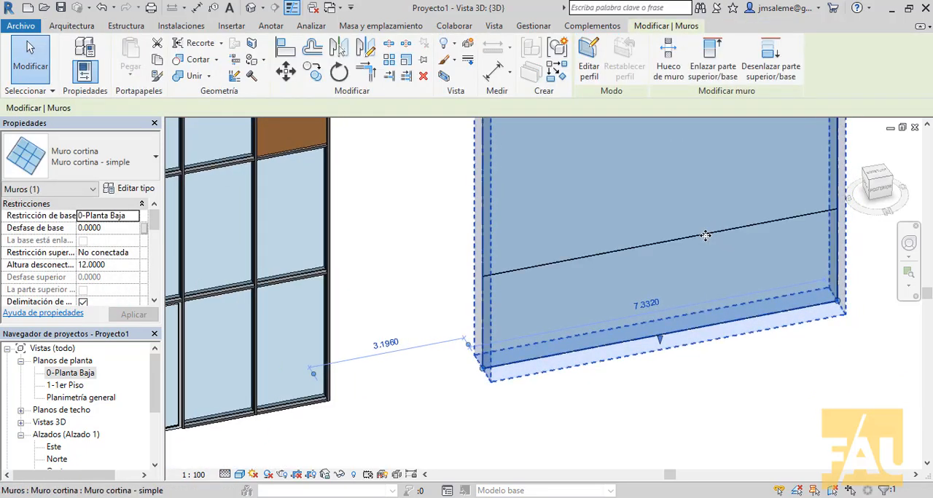
{"action": "left_click_drag", "start_coordinate": [704, 235], "coordinate": [708, 215]}
{"action": "scroll", "coordinate": [710, 219], "scroll_direction": "down", "scroll_amount": 2}
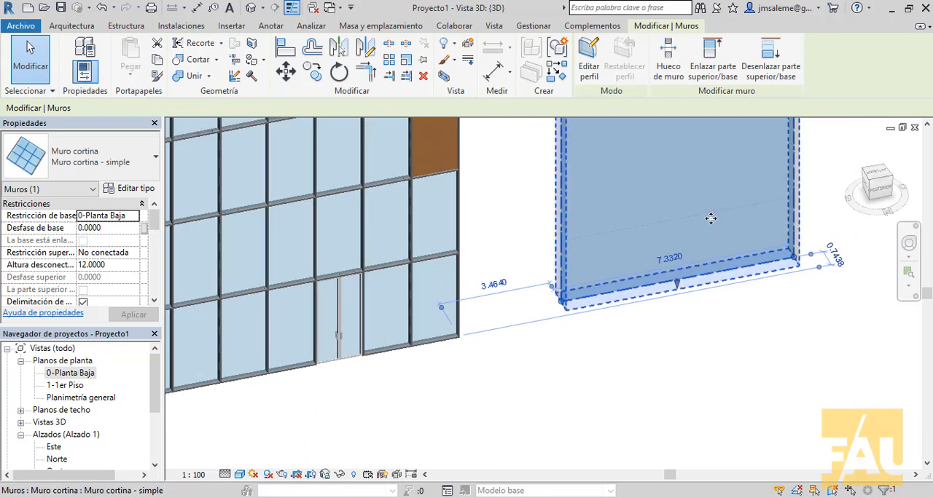
{"action": "middle_click_drag", "start_coordinate": [710, 233], "coordinate": [709, 252]}
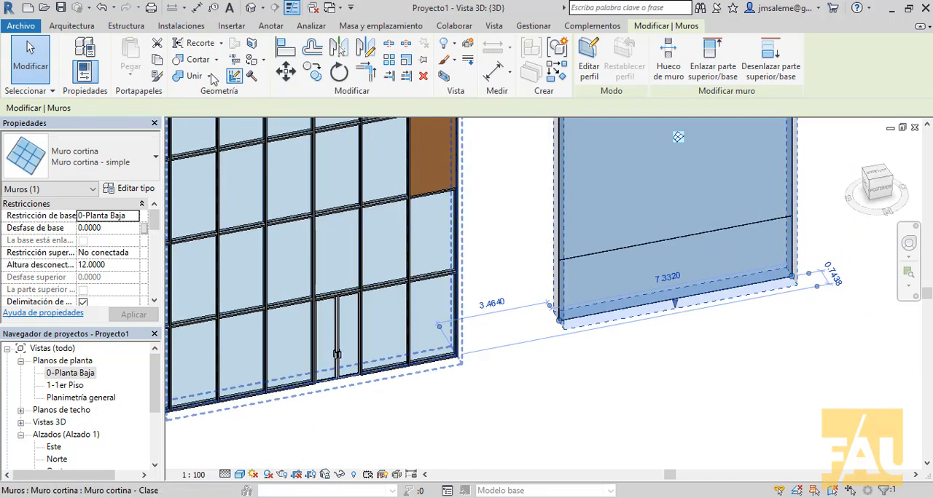
{"action": "left_click", "coordinate": [102, 8]}
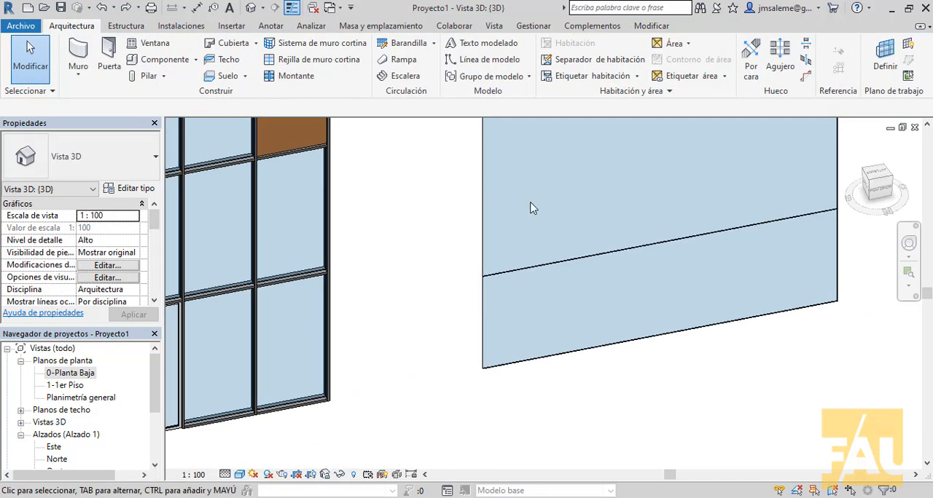
- Place a second horizontal grid line across the simple curtain wall, about 2.42 m above the first one
{"action": "scroll", "coordinate": [533, 204], "scroll_direction": "down", "scroll_amount": 2}
{"action": "middle_click_drag", "start_coordinate": [535, 204], "coordinate": [503, 299]}
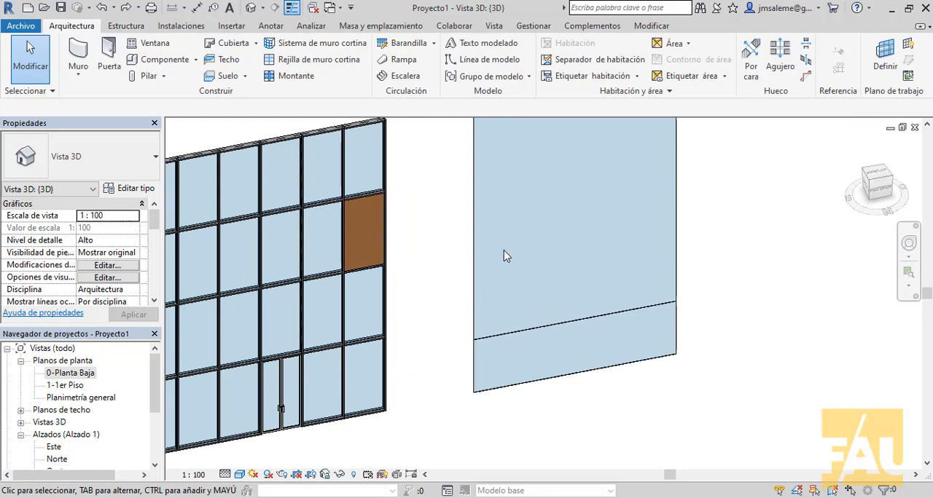
{"action": "left_click", "coordinate": [319, 60]}
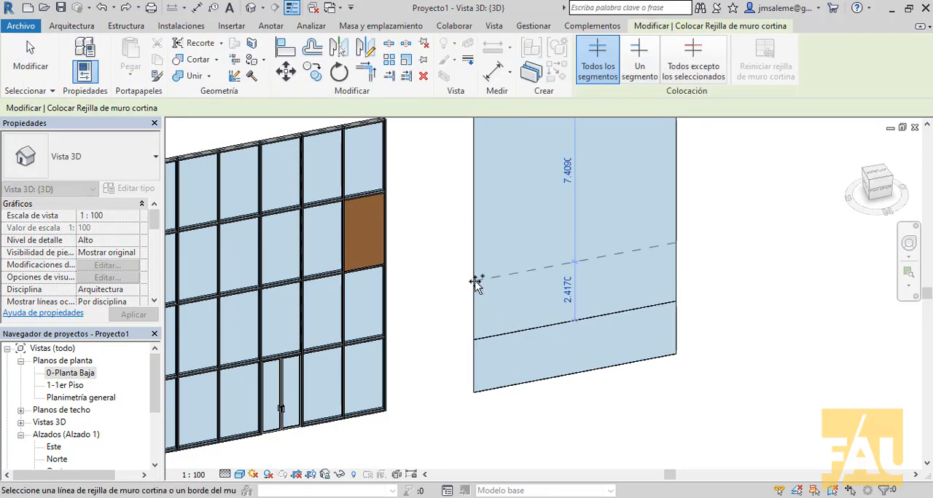
{"action": "left_click", "coordinate": [475, 284]}
{"action": "left_click", "coordinate": [673, 244]}
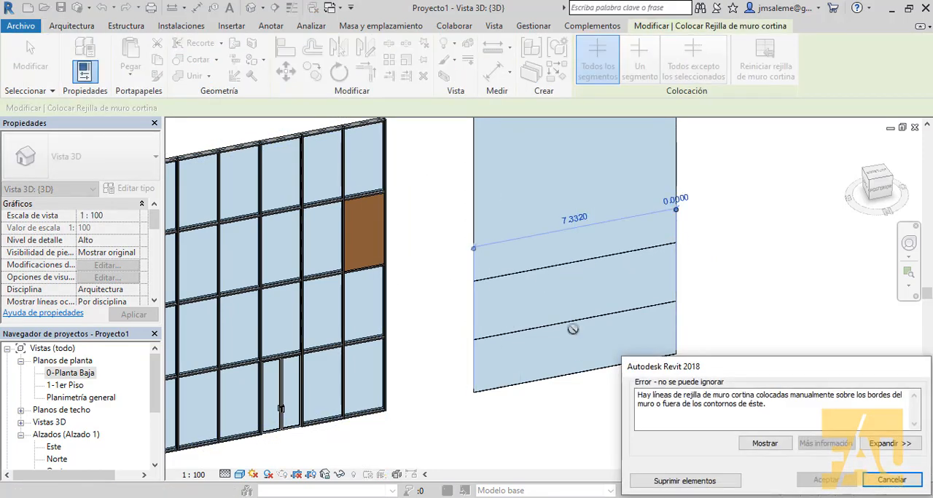
{"action": "left_click", "coordinate": [893, 482]}
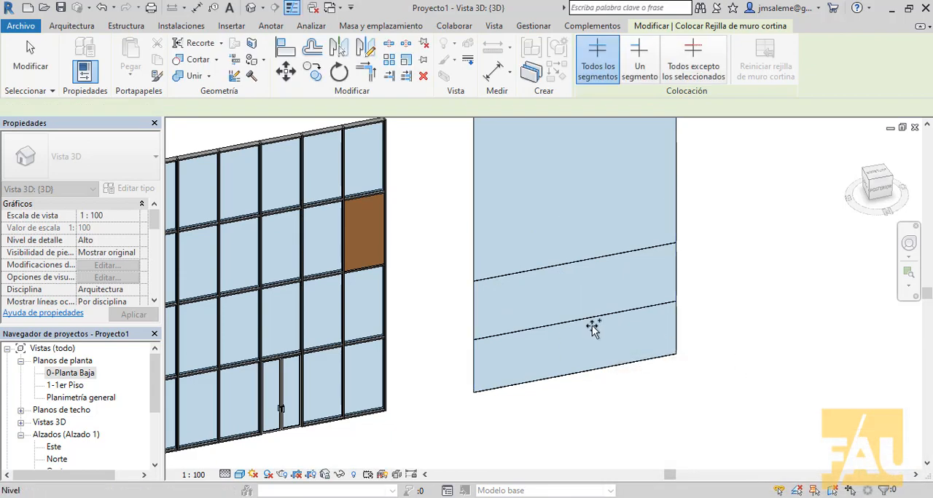
- Place a full-height vertical grid line about 2.44 m from the simple wall's edge nearest the existing curtain wall
{"action": "left_click", "coordinate": [546, 329]}
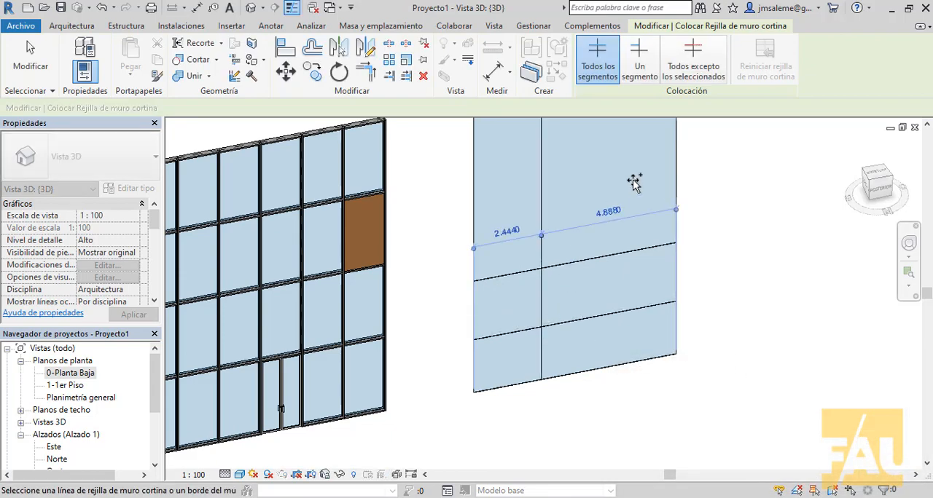
{"action": "right_click", "coordinate": [751, 167]}
{"action": "left_click", "coordinate": [769, 179]}
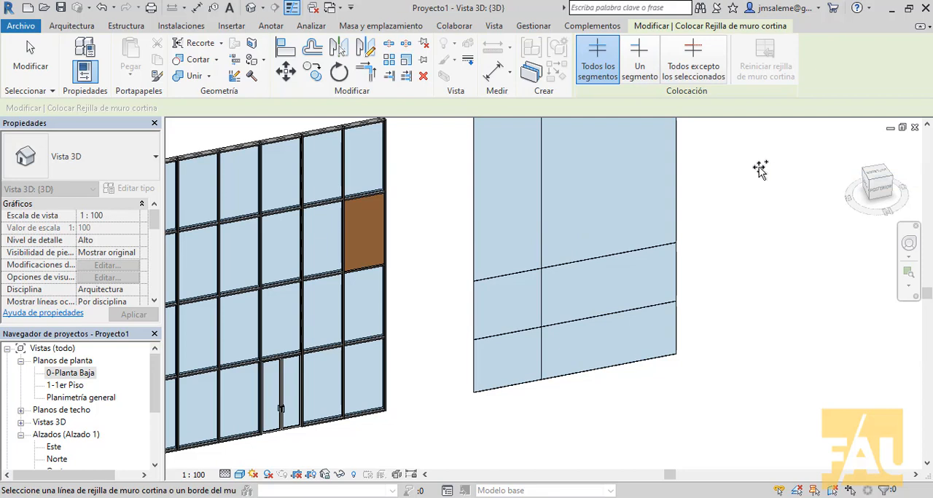
- Place a one-segment vertical grid line that halves the wider middle-row panel of the simple curtain wall into about 2.44 m parts
{"action": "middle_click_drag", "start_coordinate": [760, 163], "coordinate": [696, 195]}
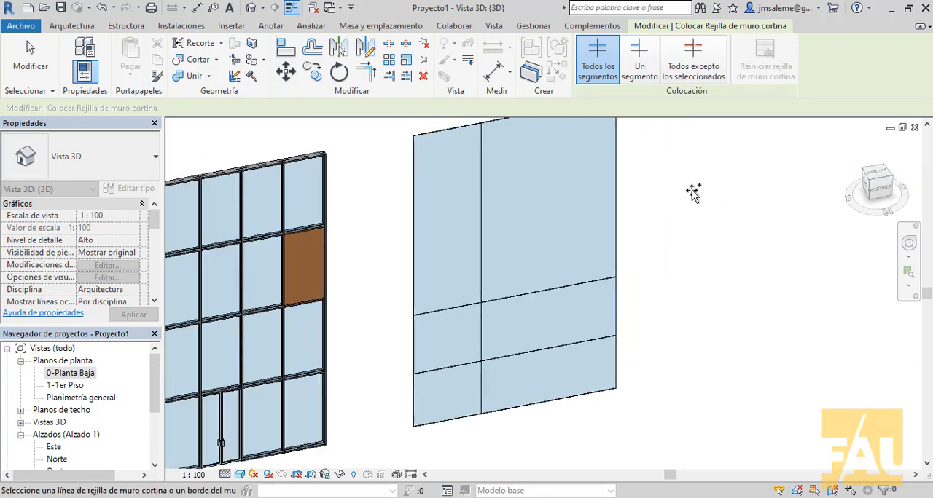
{"action": "left_click", "coordinate": [643, 60]}
{"action": "left_click", "coordinate": [539, 347]}
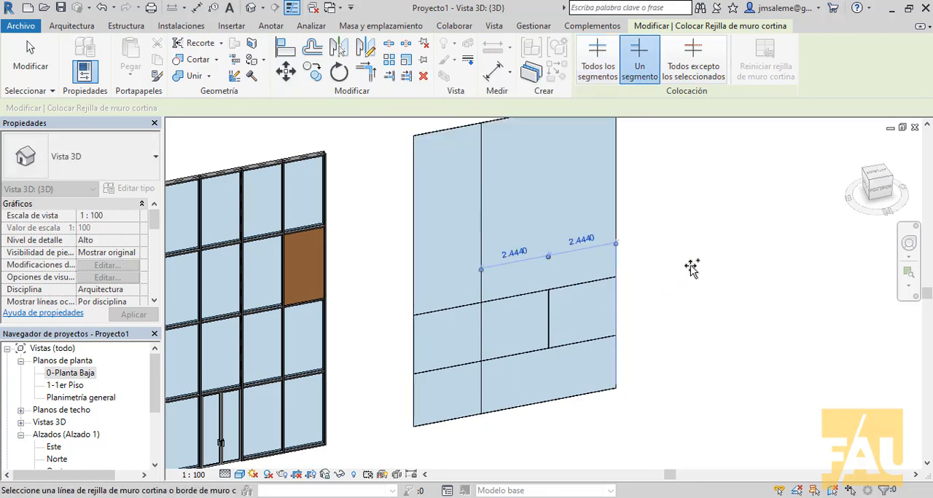
{"action": "right_click", "coordinate": [689, 259]}
{"action": "left_click", "coordinate": [709, 269]}
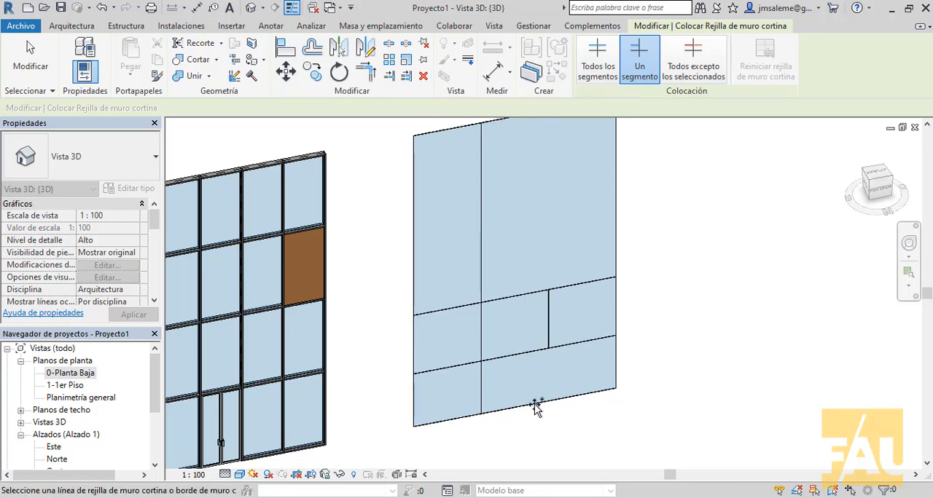
{"action": "right_click", "coordinate": [672, 242]}
{"action": "left_click", "coordinate": [699, 254]}
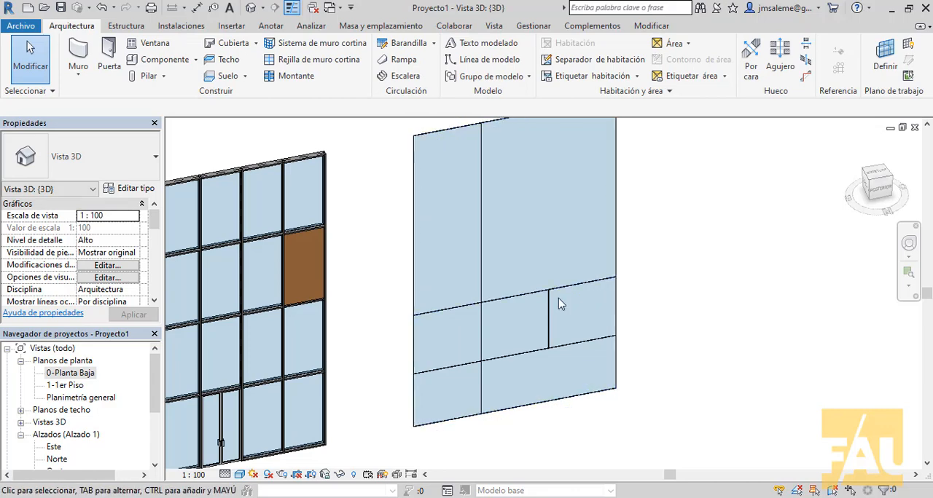
- Select the middle-row glazed panel between the one-segment grid line and the wall's outer edge, and clear the selection
{"action": "key", "text": "Tab"}
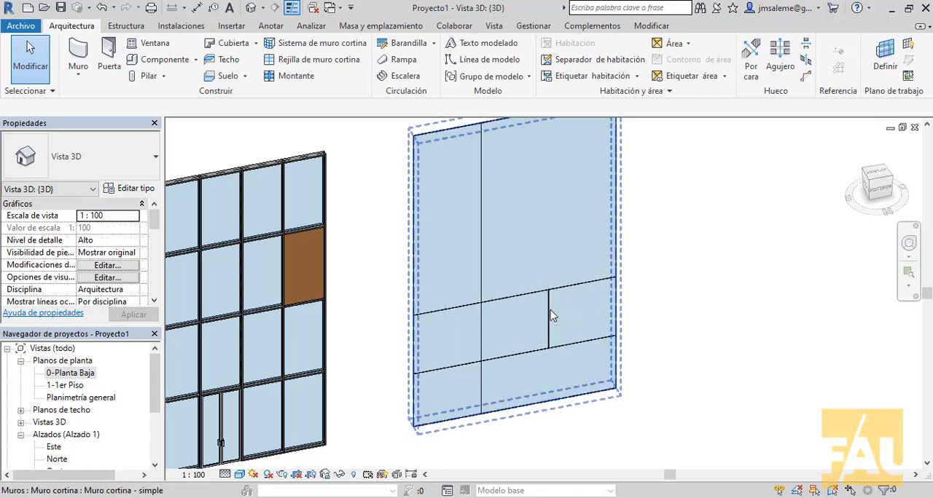
{"action": "key", "text": "Tab"}
{"action": "left_click", "coordinate": [551, 315]}
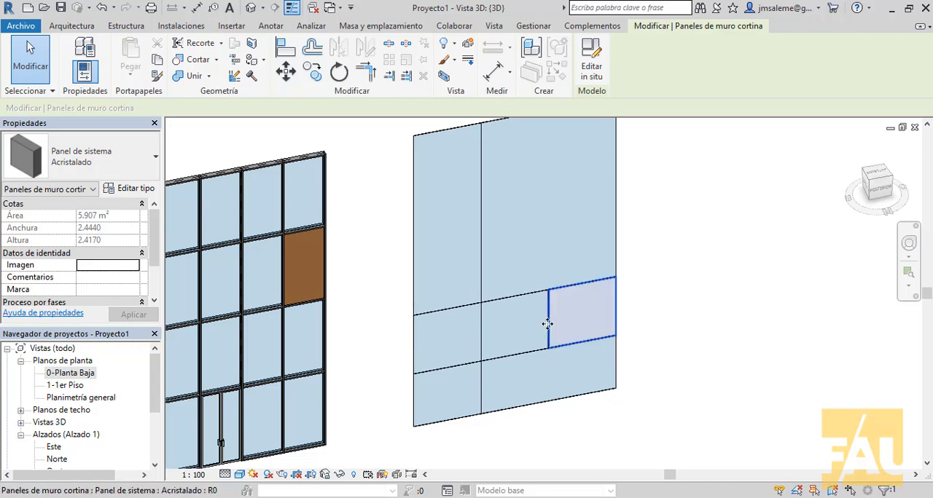
{"action": "left_click", "coordinate": [742, 298]}
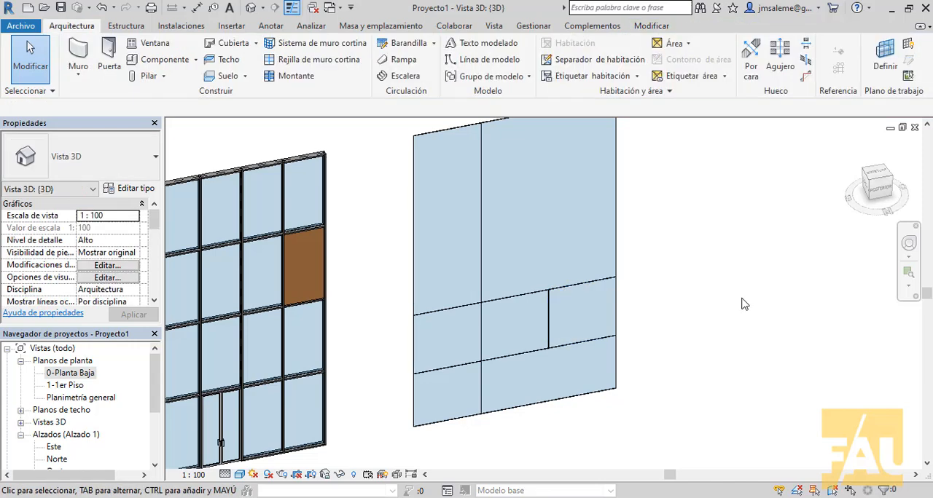
- Place 10 x 40 cm rectangular mullions on the simple curtain wall's full-height grid line, both vertical edges and the one-segment vertical grid line
{"action": "middle_click_drag", "start_coordinate": [693, 252], "coordinate": [695, 275]}
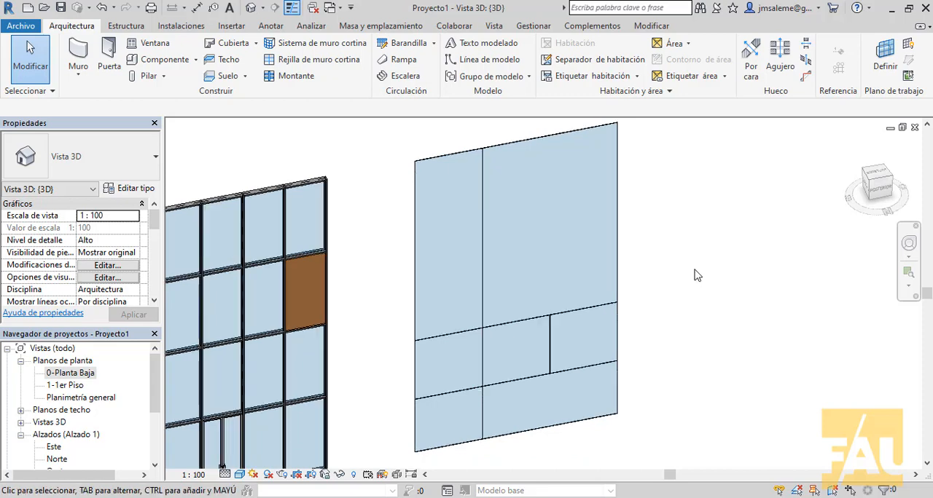
{"action": "left_click", "coordinate": [313, 78]}
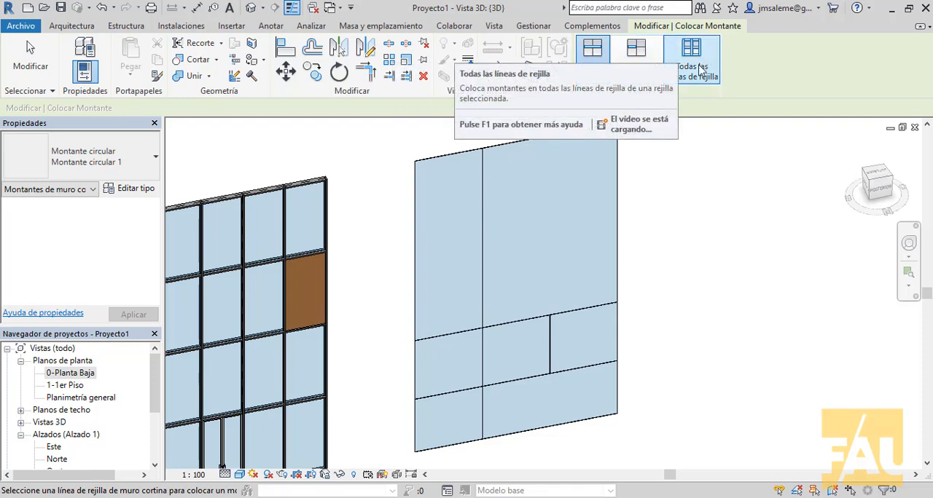
{"action": "left_click", "coordinate": [156, 162]}
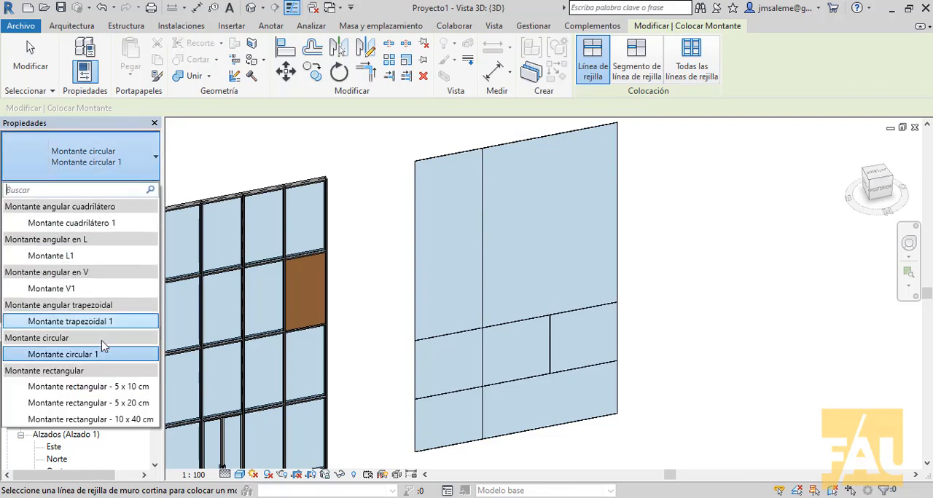
{"action": "left_click", "coordinate": [95, 420]}
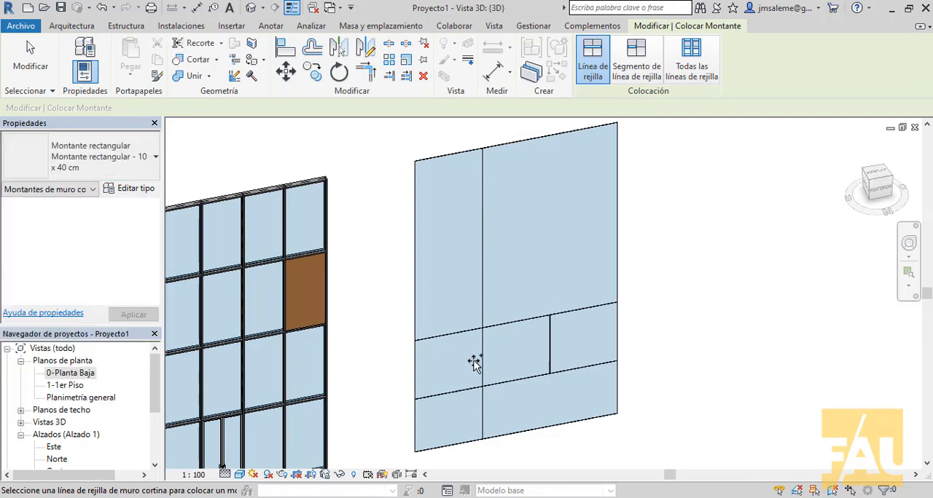
{"action": "left_click", "coordinate": [483, 299]}
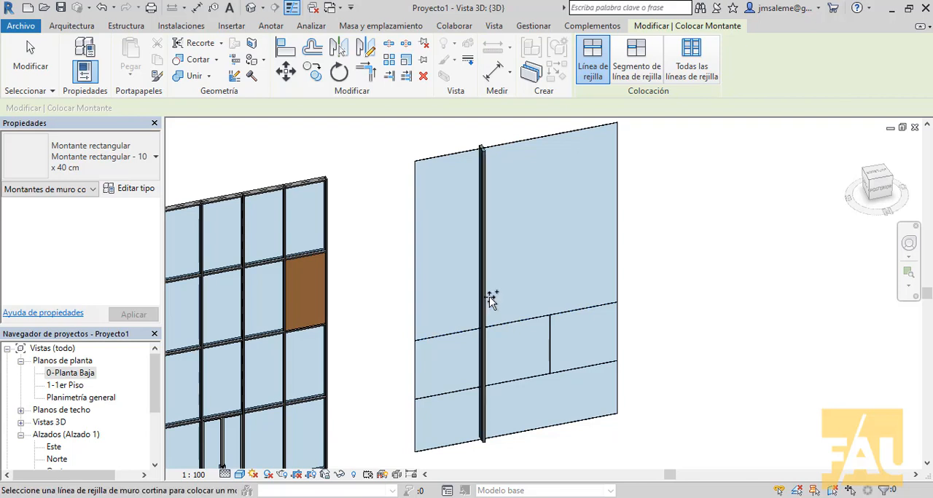
{"action": "left_click", "coordinate": [616, 230]}
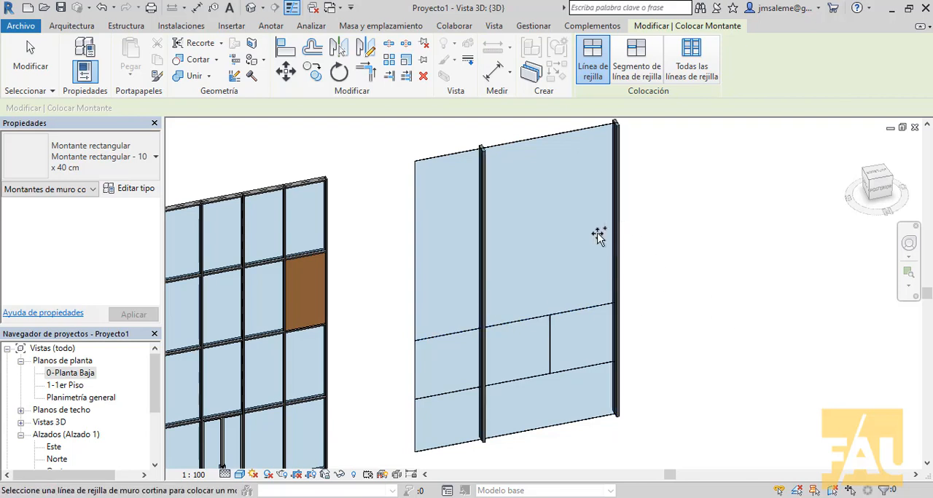
{"action": "left_click", "coordinate": [413, 263]}
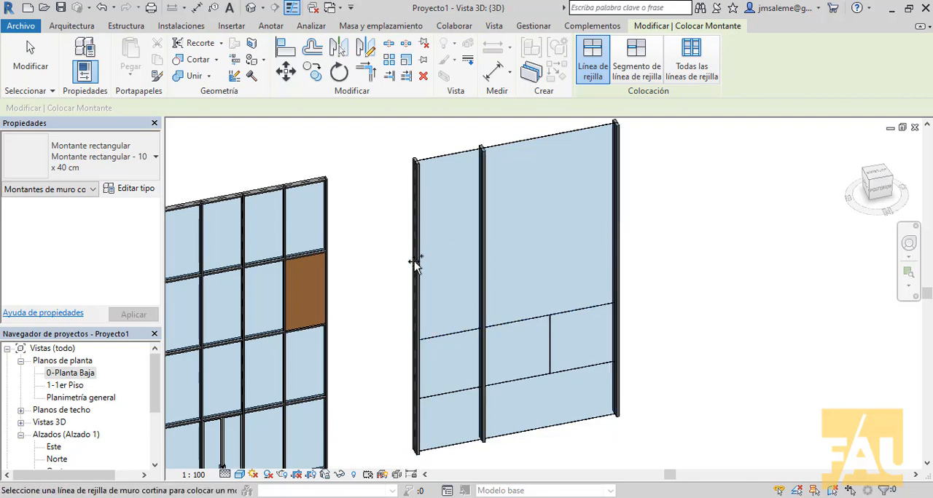
{"action": "left_click", "coordinate": [552, 340]}
- Add 10 x 40 cm rectangular mullions along both horizontal grid lines and the top and bottom edges of the simple curtain wall, and end mullion placement
{"action": "left_click", "coordinate": [574, 311]}
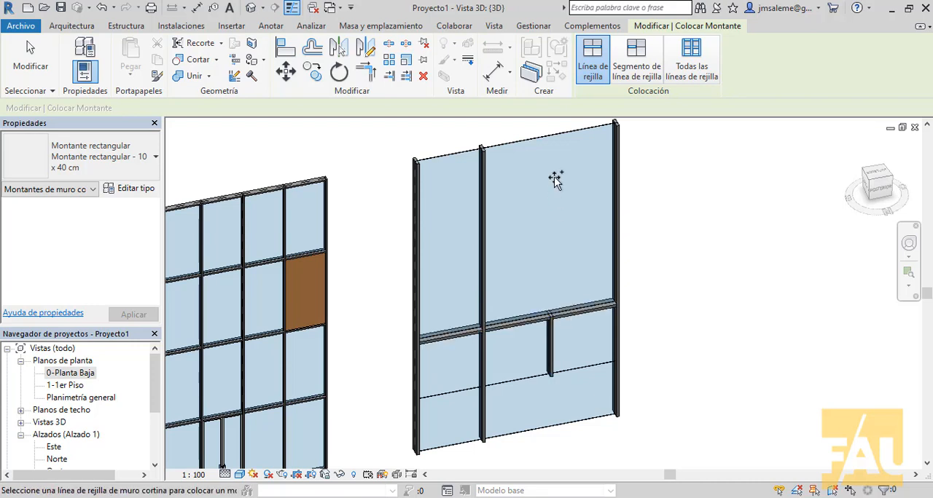
{"action": "left_click", "coordinate": [558, 135]}
{"action": "left_click", "coordinate": [596, 368]}
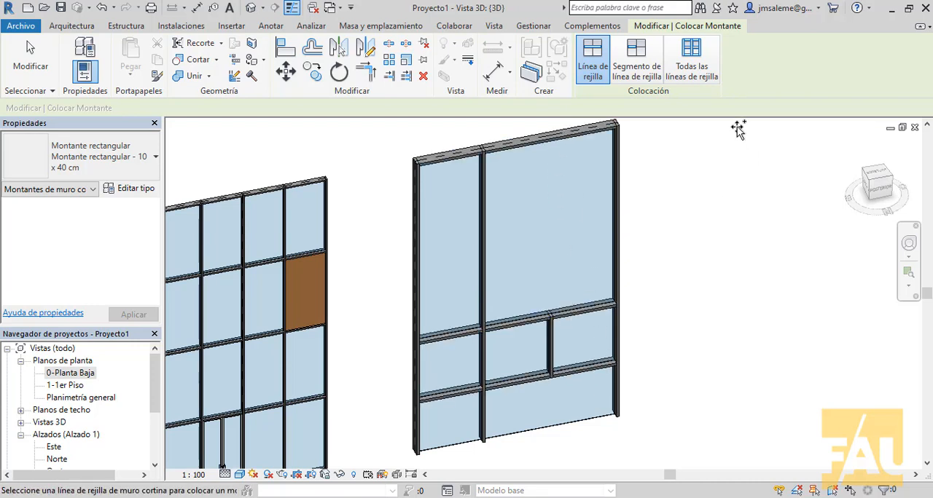
{"action": "left_click", "coordinate": [604, 416]}
{"action": "scroll", "coordinate": [754, 280], "scroll_direction": "down", "scroll_amount": 1}
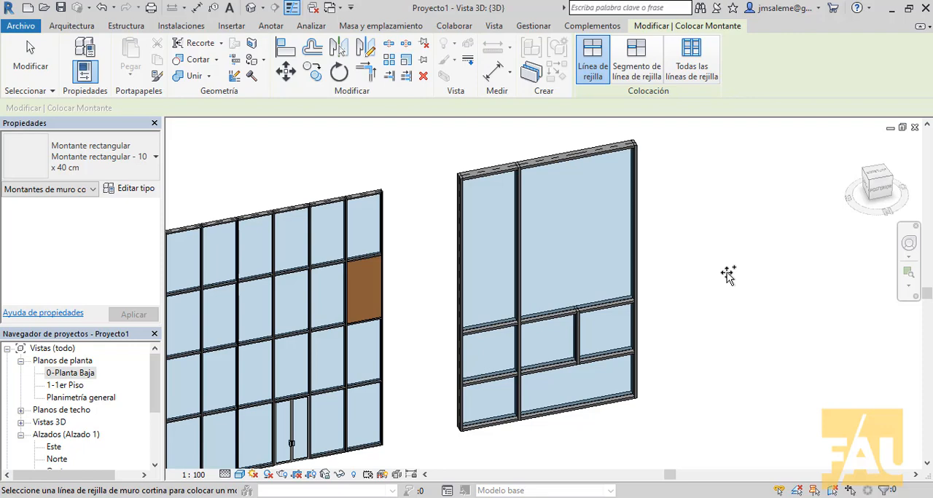
{"action": "middle_click_drag", "start_coordinate": [302, 340], "coordinate": [585, 335]}
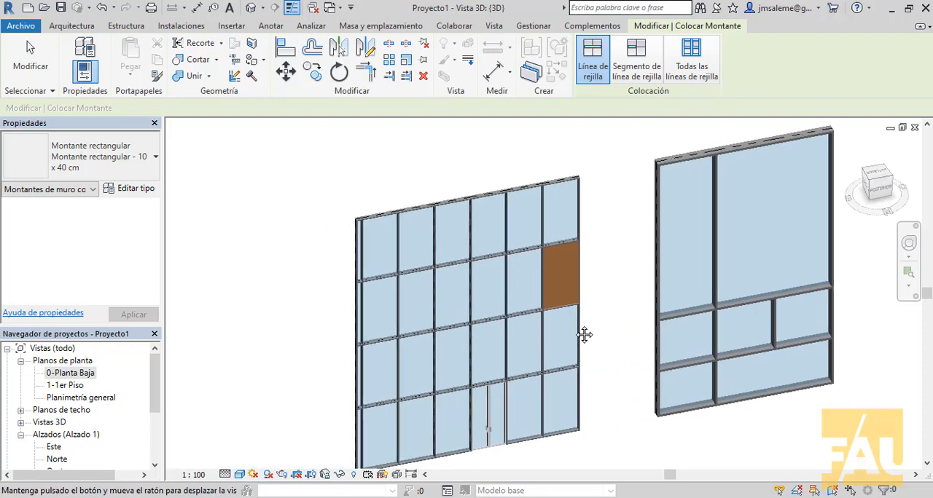
{"action": "scroll", "coordinate": [487, 357], "scroll_direction": "up", "scroll_amount": 5}
{"action": "middle_click_drag", "start_coordinate": [476, 355], "coordinate": [544, 327]}
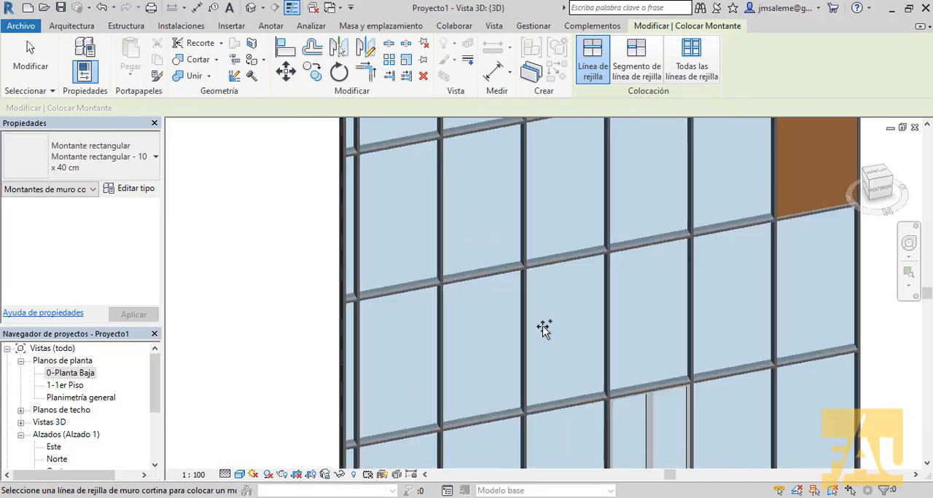
{"action": "right_click", "coordinate": [267, 284]}
{"action": "left_click", "coordinate": [301, 293]}
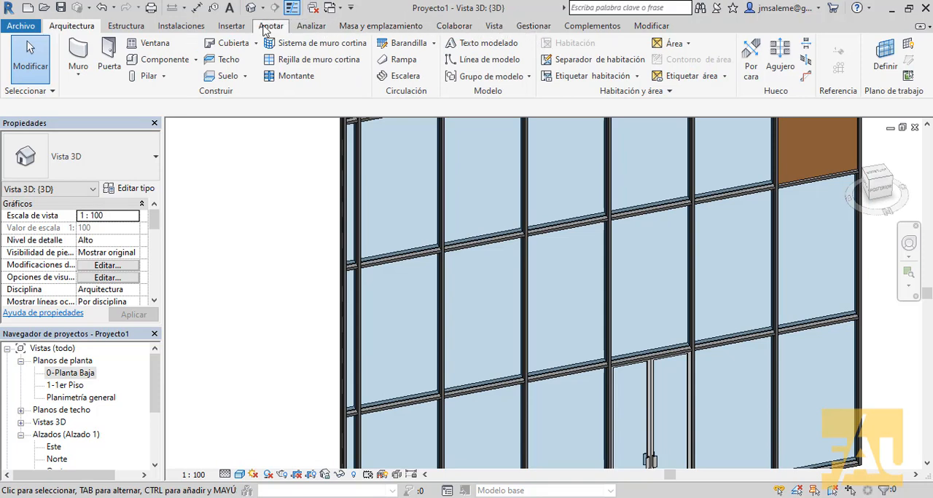
- Load the window family M_Proyectable de muro cortina.rfa from the Ventanas folder of the Spanish_INTL library
{"action": "left_click", "coordinate": [231, 26]}
{"action": "left_click", "coordinate": [657, 64]}
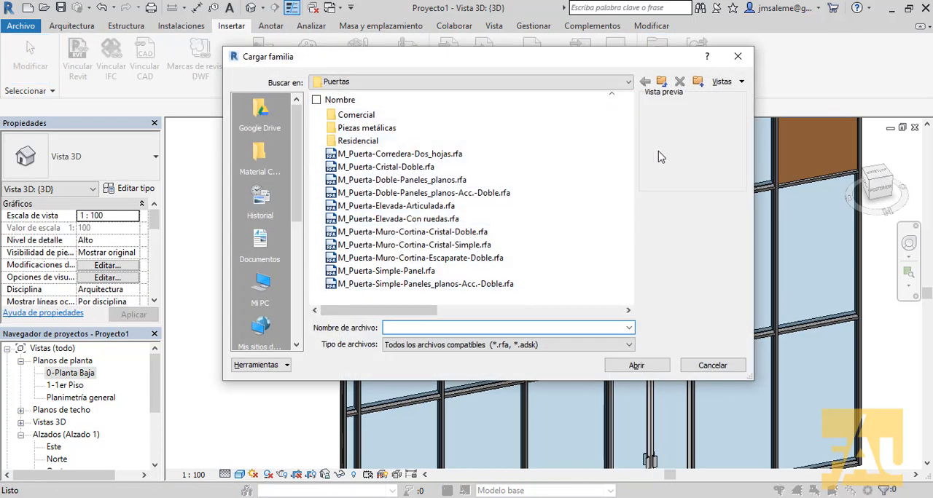
{"action": "left_click", "coordinate": [662, 82]}
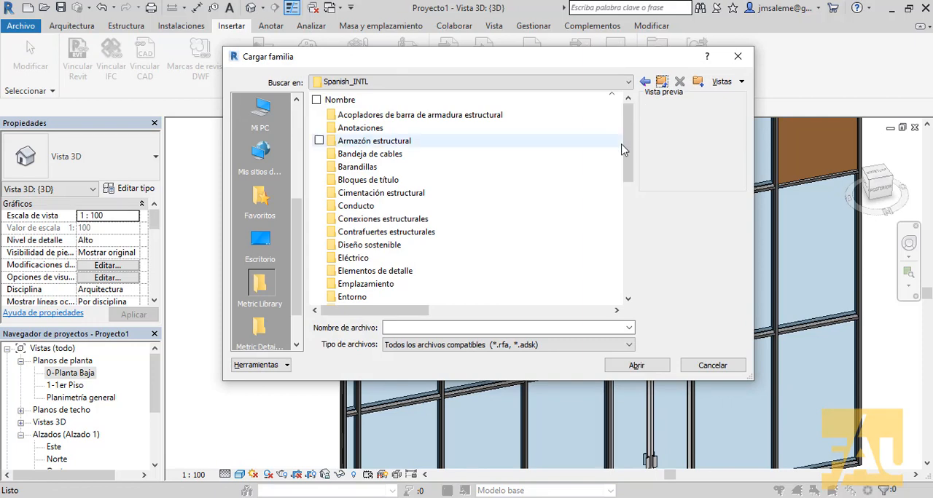
{"action": "left_click_drag", "start_coordinate": [625, 157], "coordinate": [618, 289]}
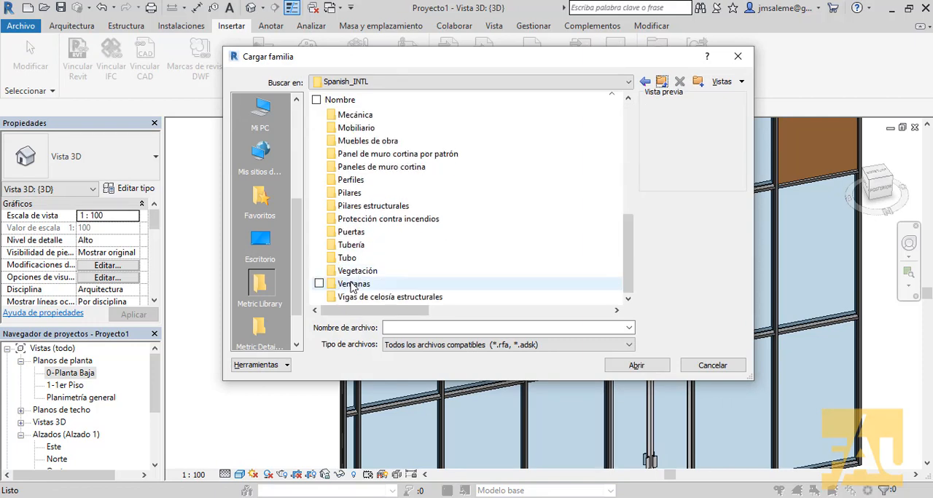
{"action": "double_click", "coordinate": [354, 284]}
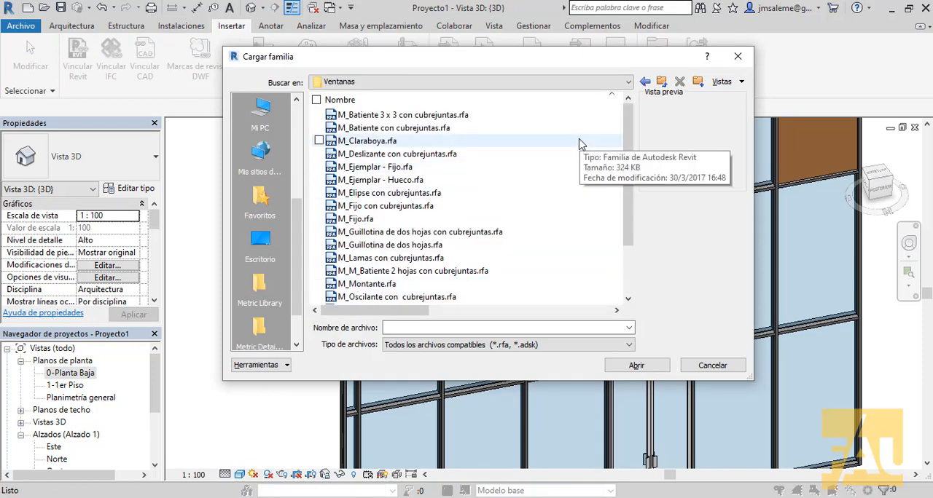
{"action": "left_click_drag", "start_coordinate": [628, 196], "coordinate": [621, 262]}
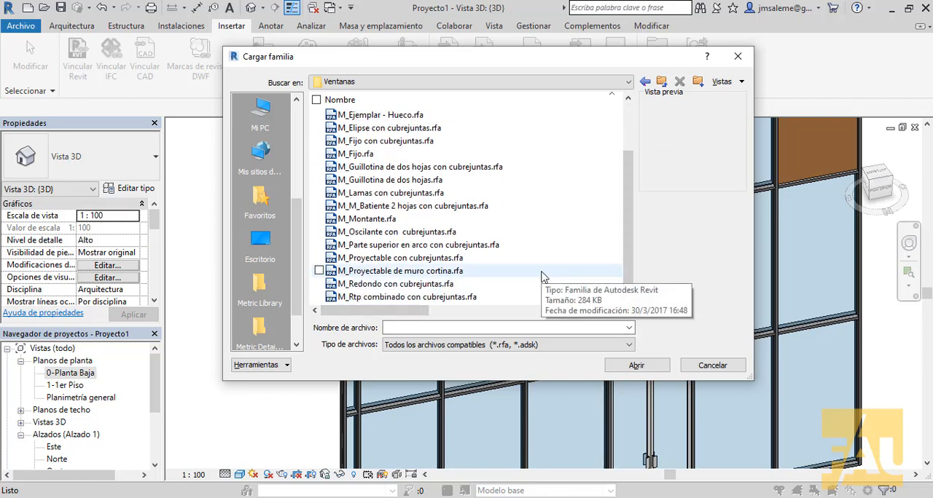
{"action": "left_click", "coordinate": [389, 277]}
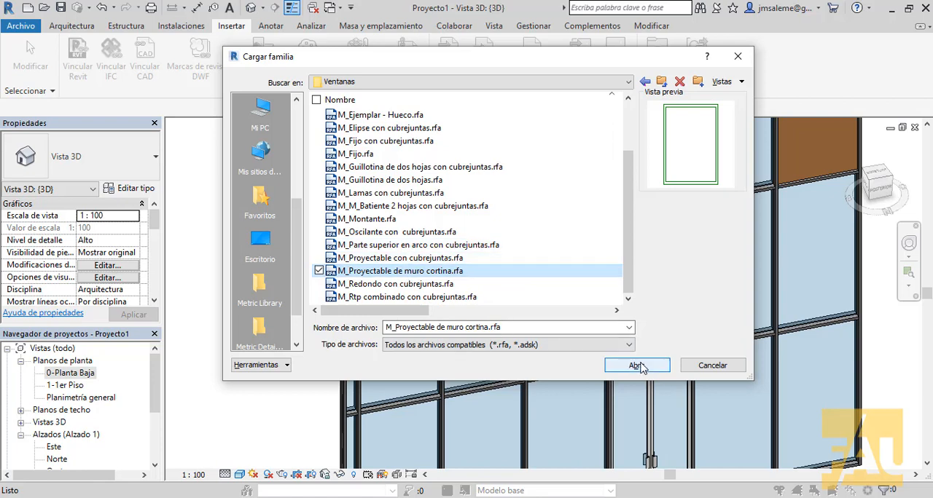
{"action": "left_click", "coordinate": [634, 365]}
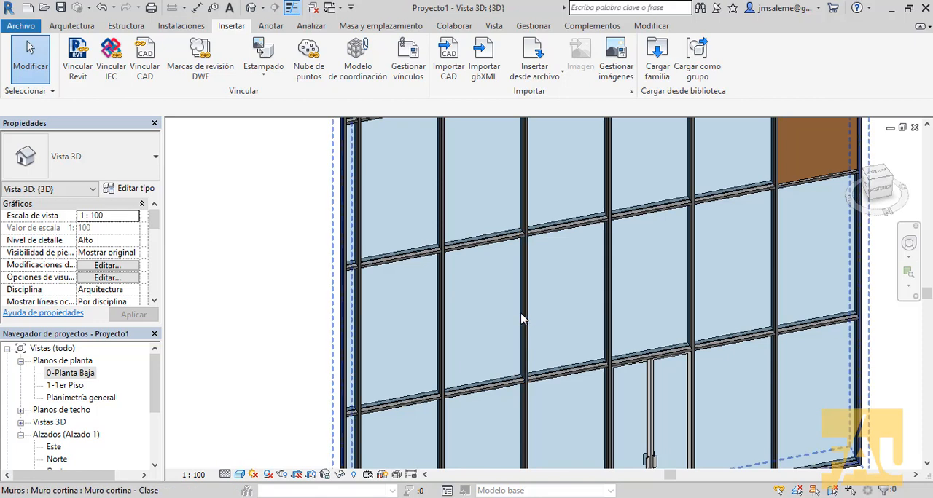
- Change the glazed panel one row above the double door and two bays toward the wall's far end to M_Proyectable de muro cortina
{"action": "key", "text": "Tab"}
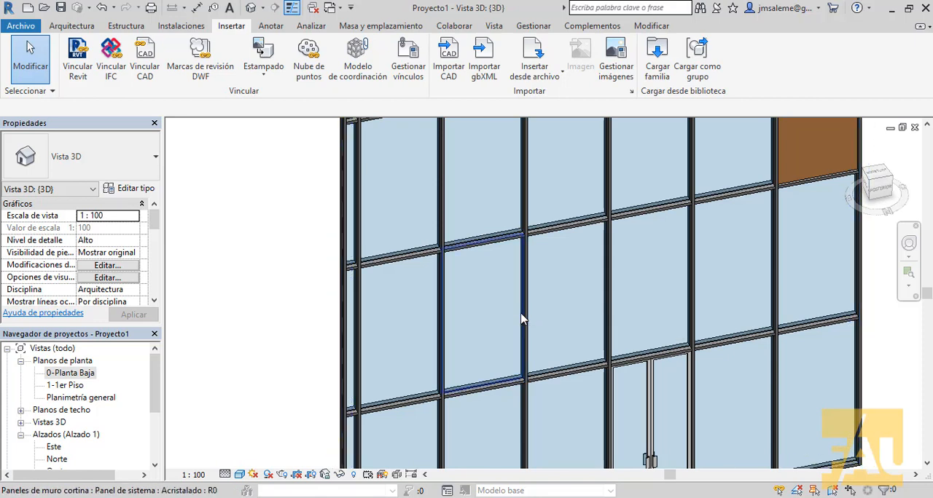
{"action": "left_click", "coordinate": [521, 319]}
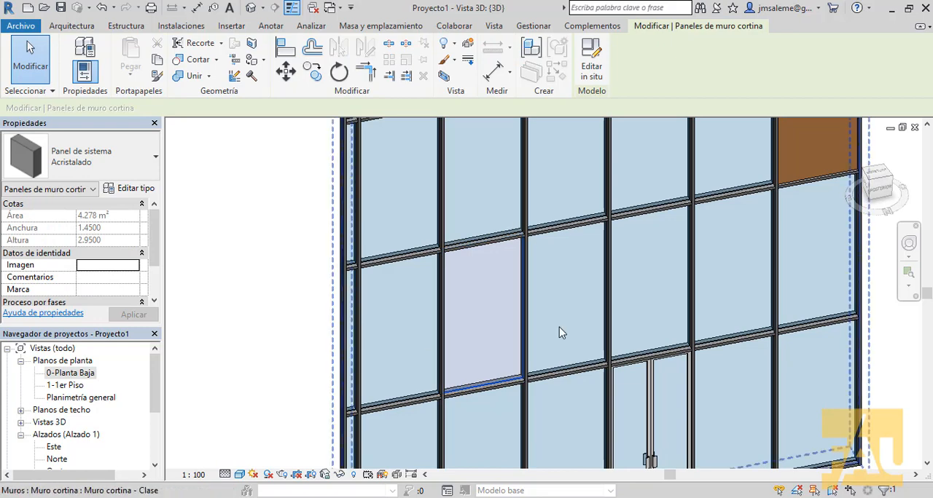
{"action": "left_click", "coordinate": [156, 159]}
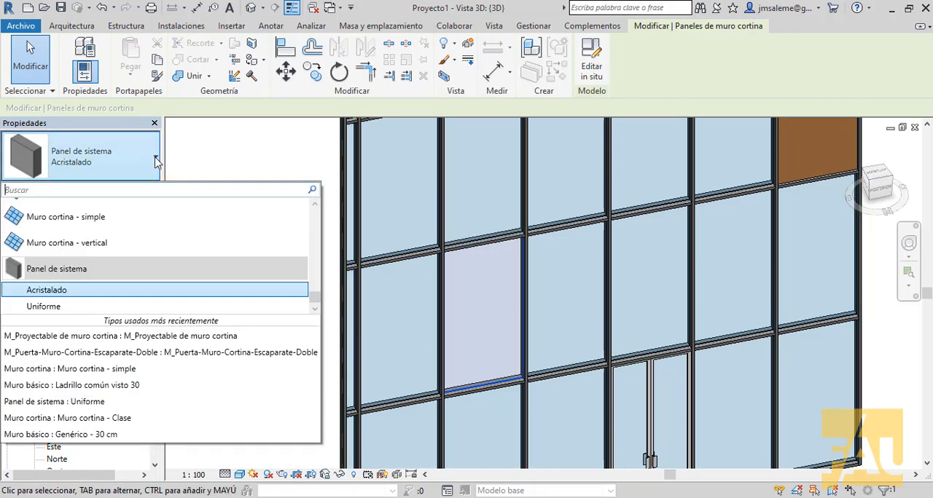
{"action": "left_click", "coordinate": [64, 337]}
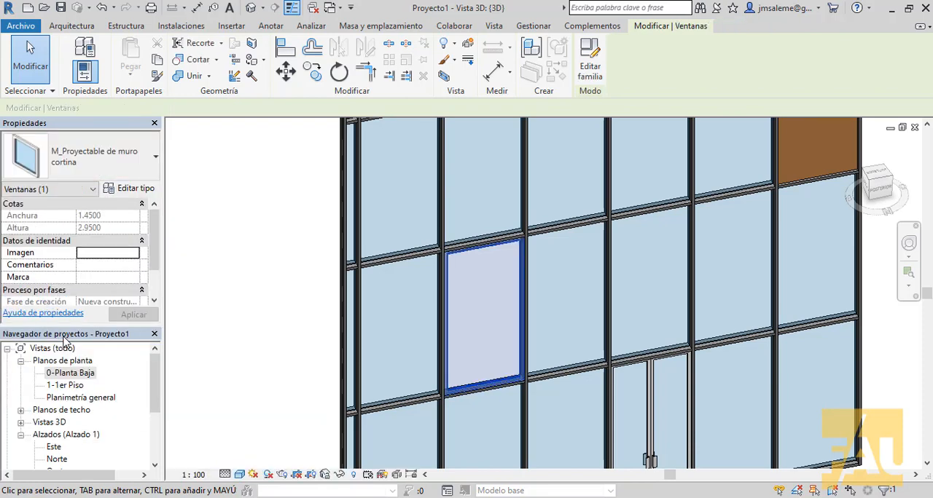
{"action": "left_click", "coordinate": [178, 330]}
{"action": "scroll", "coordinate": [462, 298], "scroll_direction": "up", "scroll_amount": 4}
{"action": "middle_click_drag", "start_coordinate": [532, 368], "coordinate": [573, 315]}
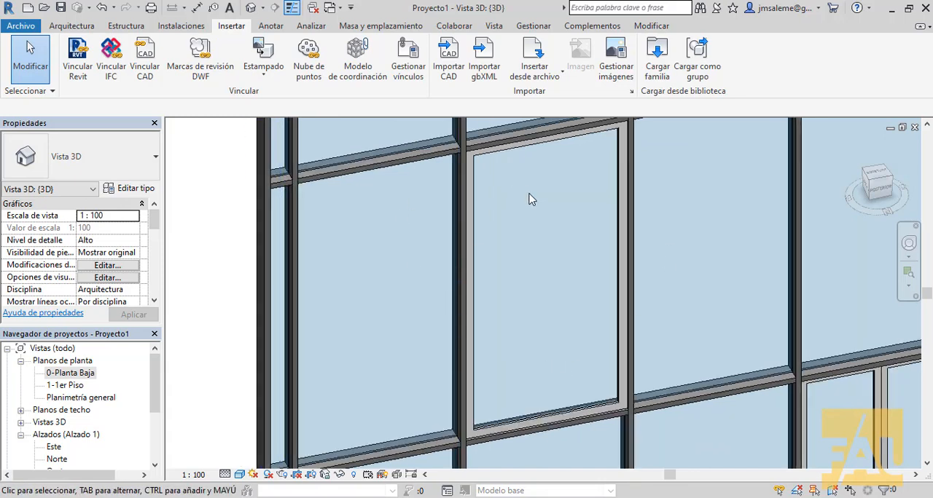
{"action": "scroll", "coordinate": [533, 199], "scroll_direction": "down", "scroll_amount": 2}
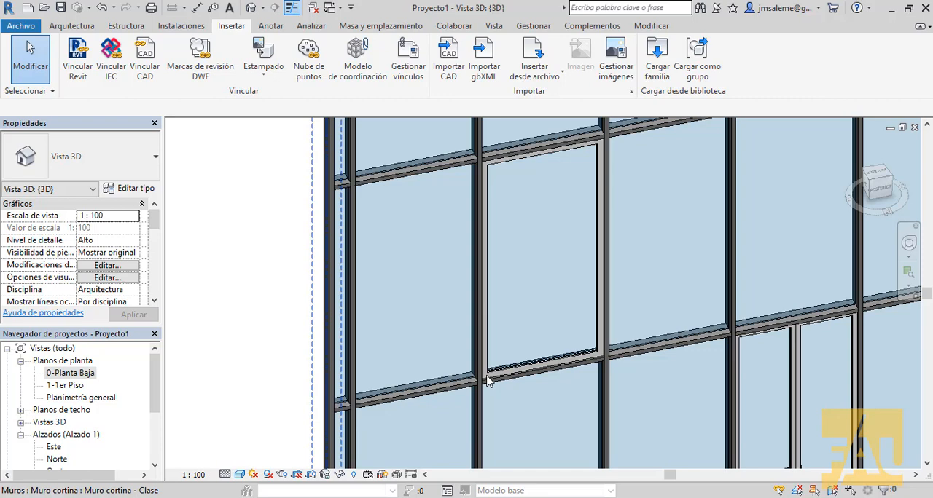
{"action": "scroll", "coordinate": [681, 235], "scroll_direction": "down", "scroll_amount": 4}
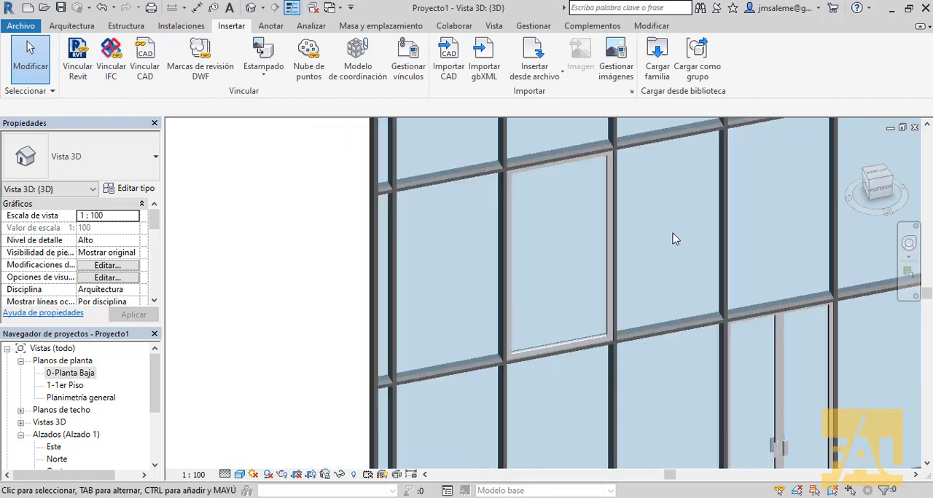